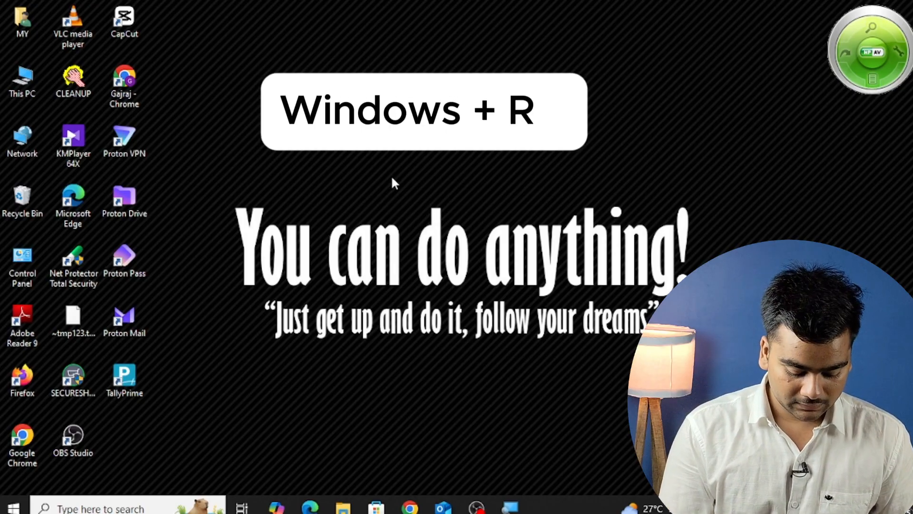
# Step: Launch Microsoft Word with the Run command winword and bring up the References commands for the blank document
pyautogui.press('super+r')
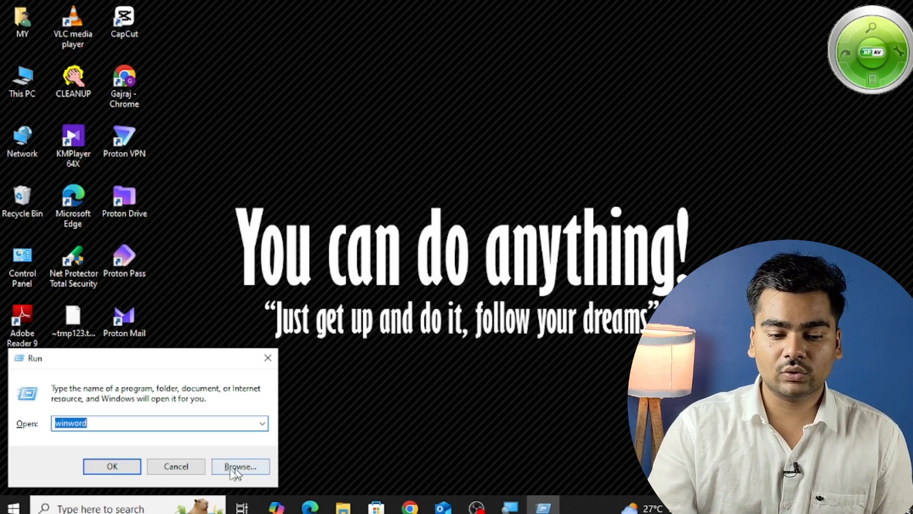
pyautogui.click(113, 466)
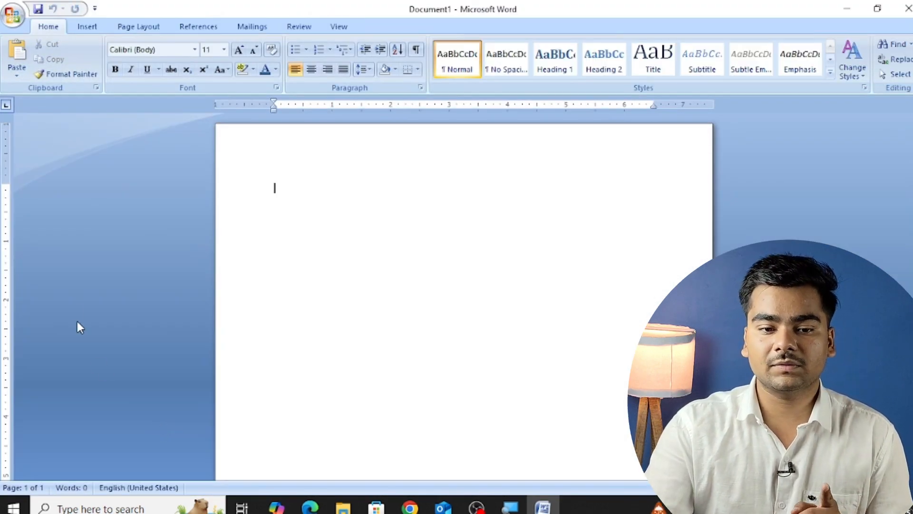
pyautogui.click(192, 27)
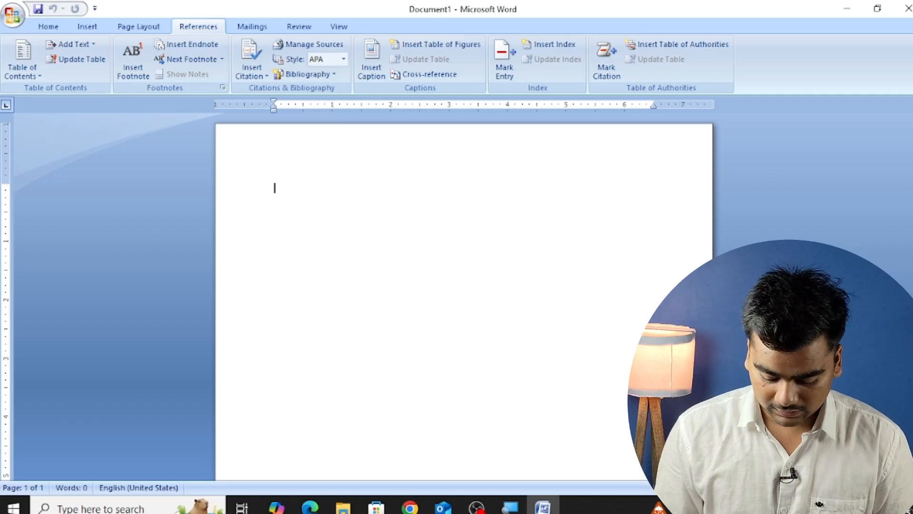
# Step: Generate the default sample paragraphs in the blank document with the formula =rand()
pyautogui.write('=rand')
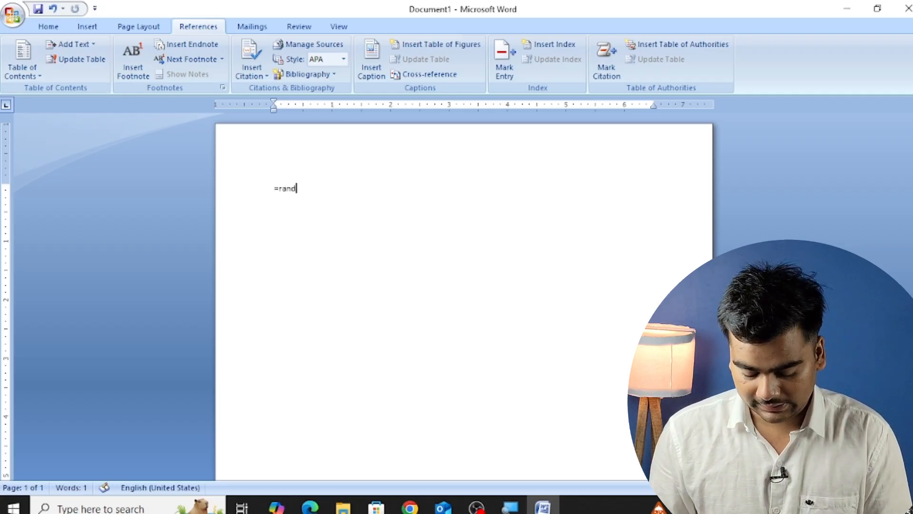
pyautogui.write('()')
pyautogui.press('Return')
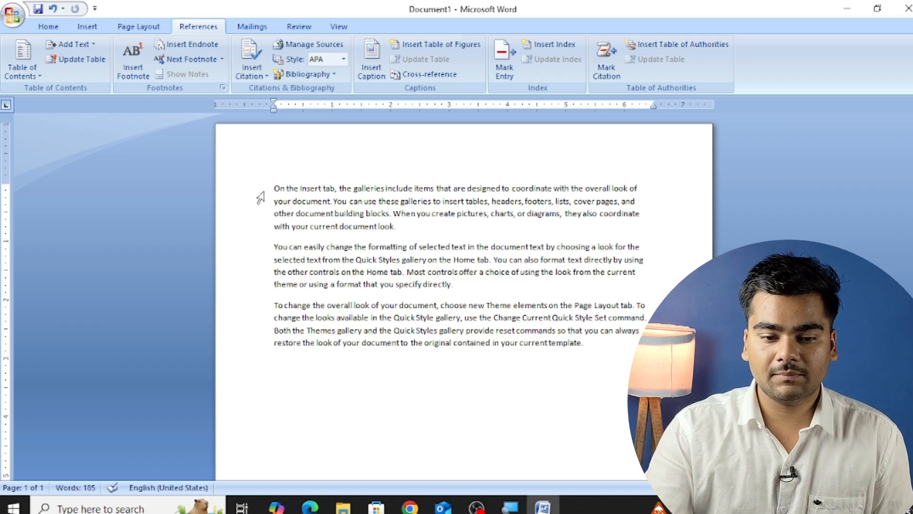
# Step: Insert the line "Lessson-1" above the first sample paragraph, followed by a new empty line
pyautogui.hotkey('ctrl', 'Home')
pyautogui.press('Return')
pyautogui.press('Up')
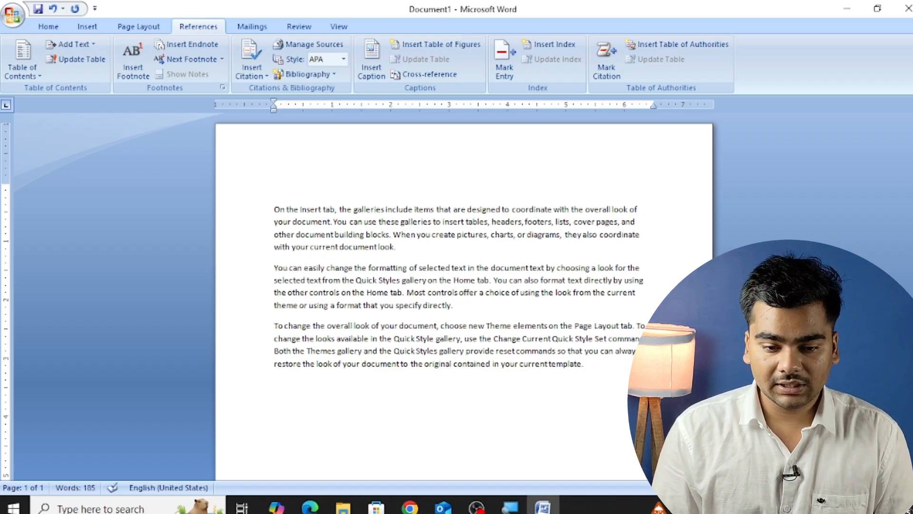
pyautogui.write('Lessso')
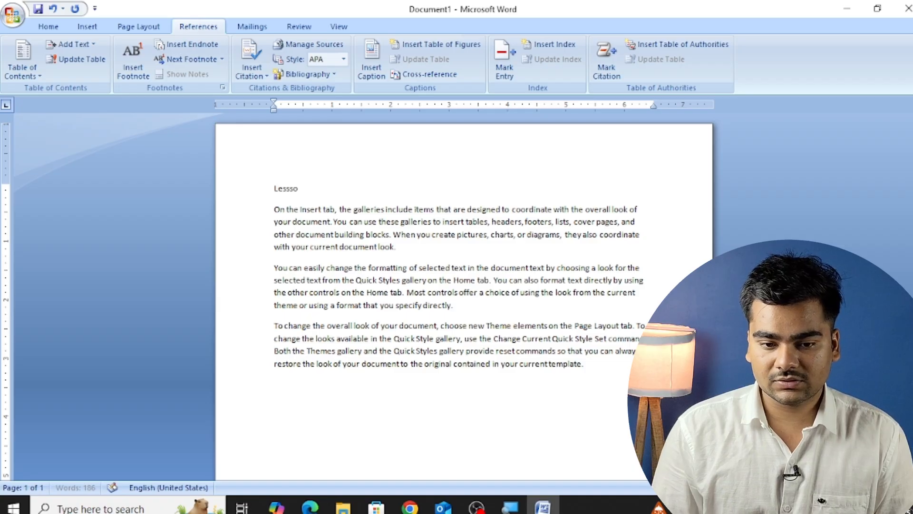
pyautogui.write('n-1')
pyautogui.press('Return')
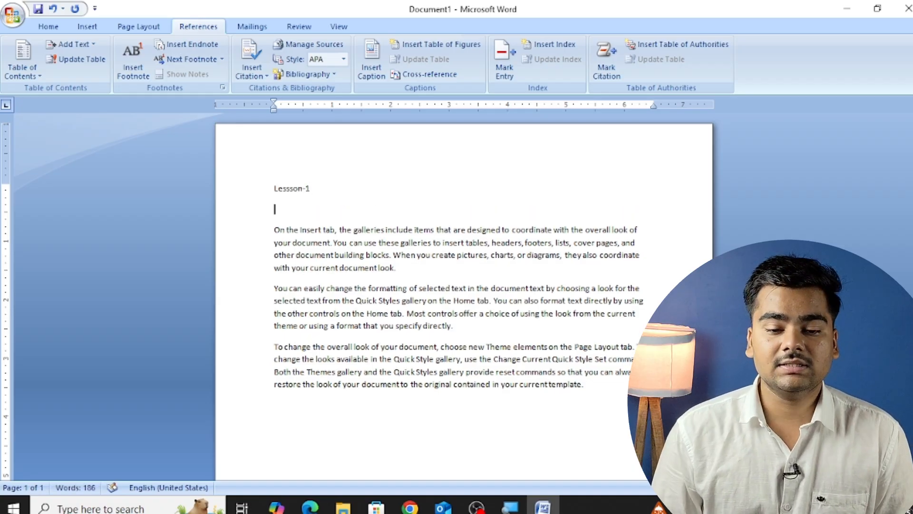
# Step: Add the lines "Ms word" and "Home tab" between the lesson title and the first sample paragraph
pyautogui.write('M')
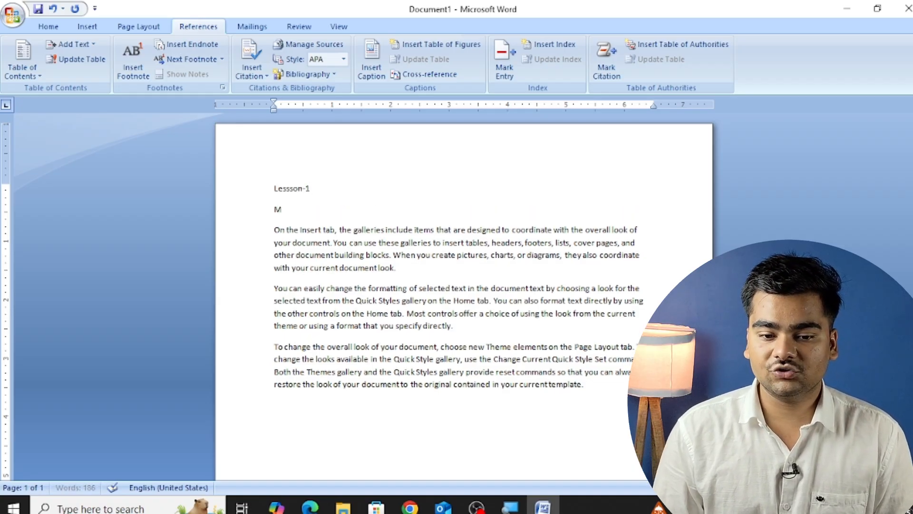
pyautogui.write('s word')
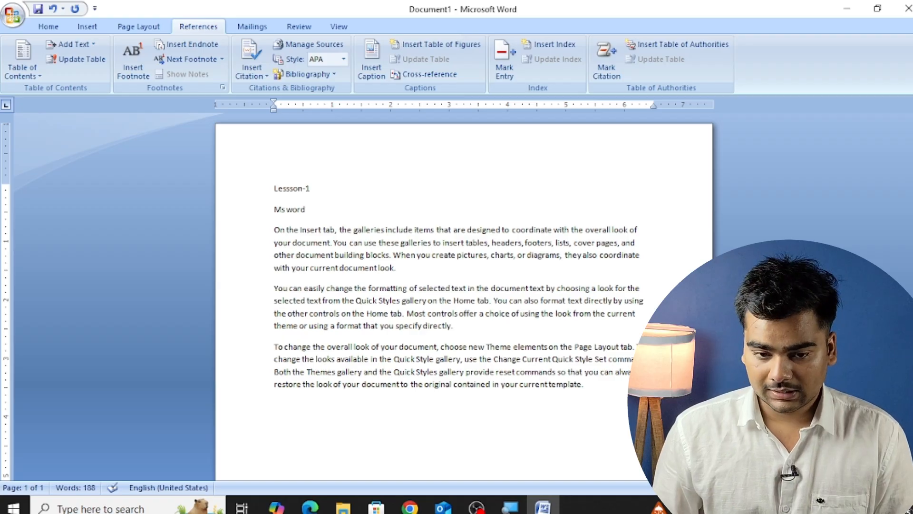
pyautogui.press('Return')
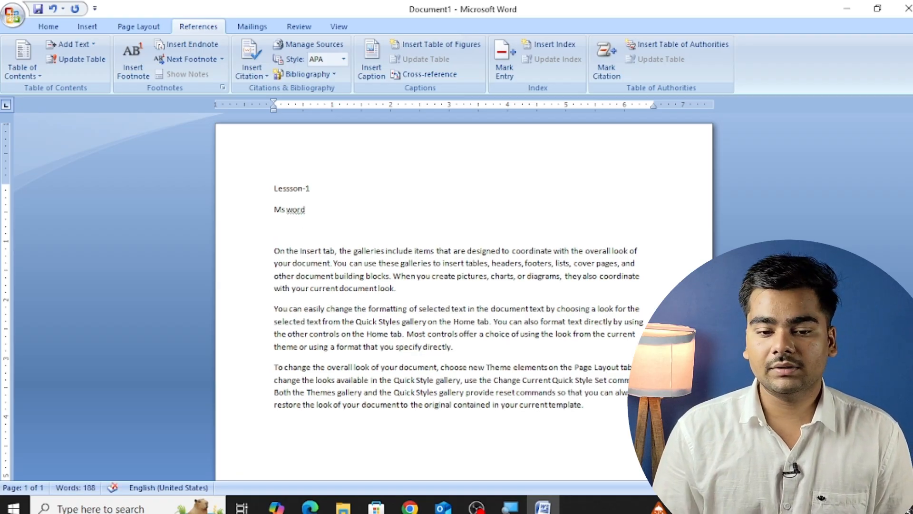
pyautogui.write('Home ')
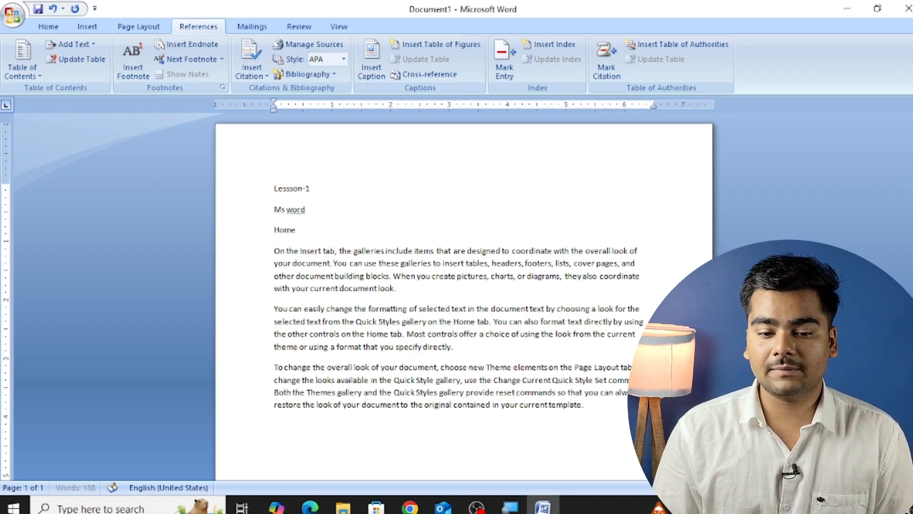
pyautogui.write('tab')
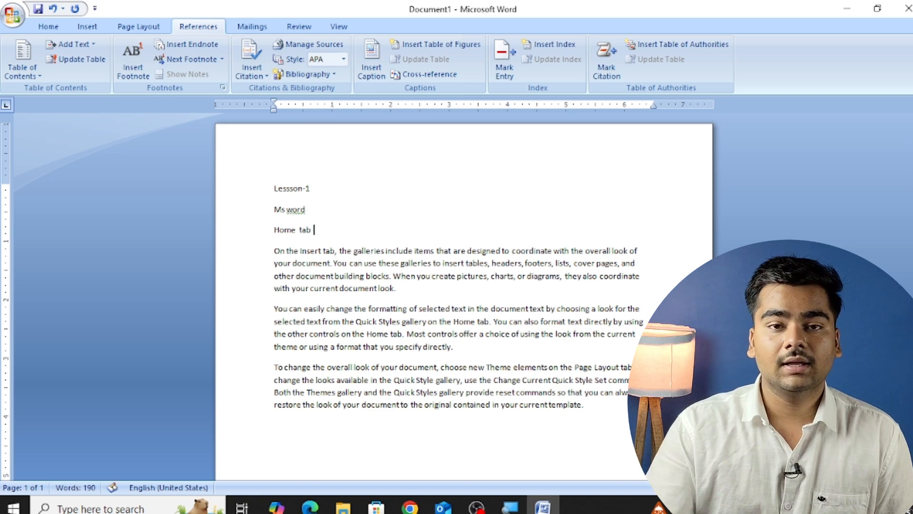
# Step: Add the line "Insert Tab" below the last sample paragraph at the end of the document
pyautogui.scroll(-5, 366, 379)
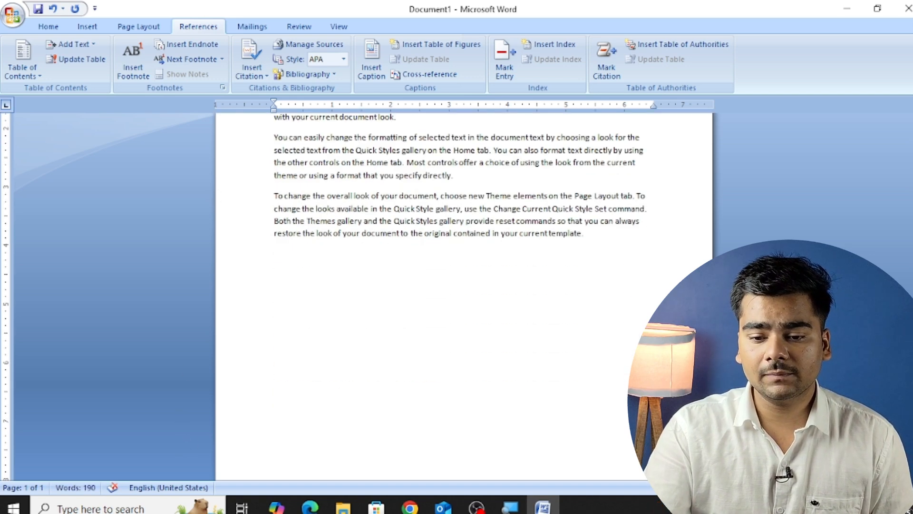
pyautogui.scroll(-2, 366, 379)
pyautogui.click(657, 248)
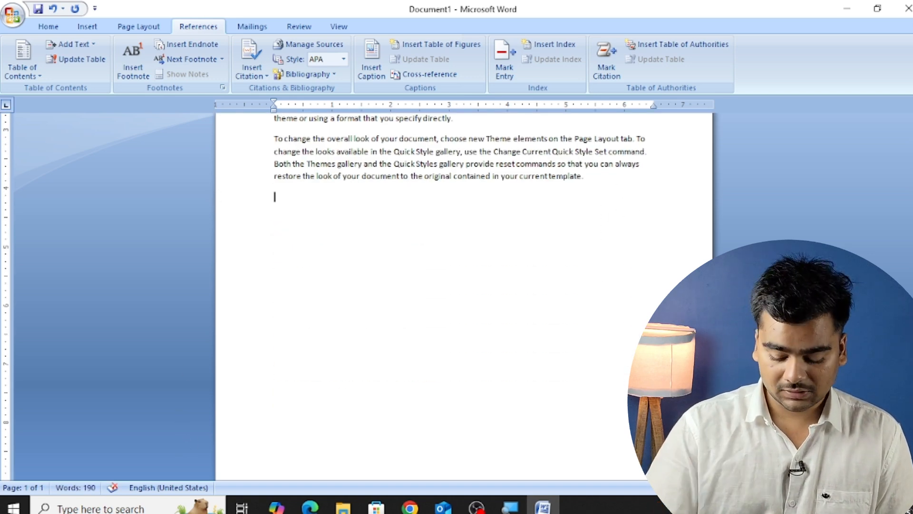
pyautogui.write('Insert')
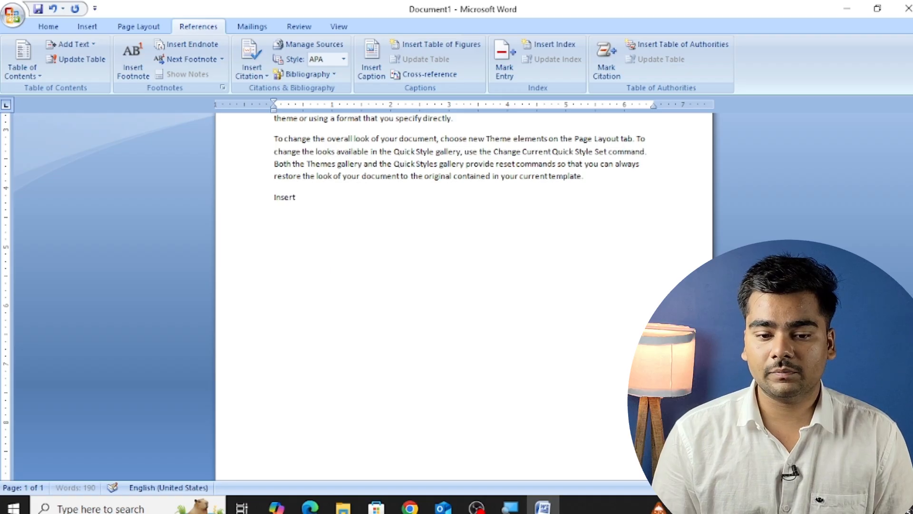
pyautogui.write(' tab')
pyautogui.press('BackSpace')
pyautogui.press('BackSpace')
pyautogui.press('BackSpace')
pyautogui.write('T')
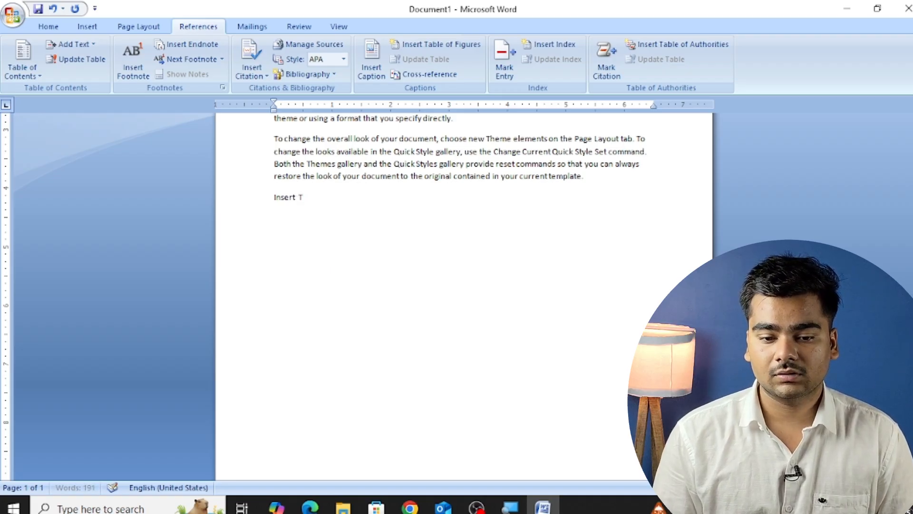
pyautogui.write('ab')
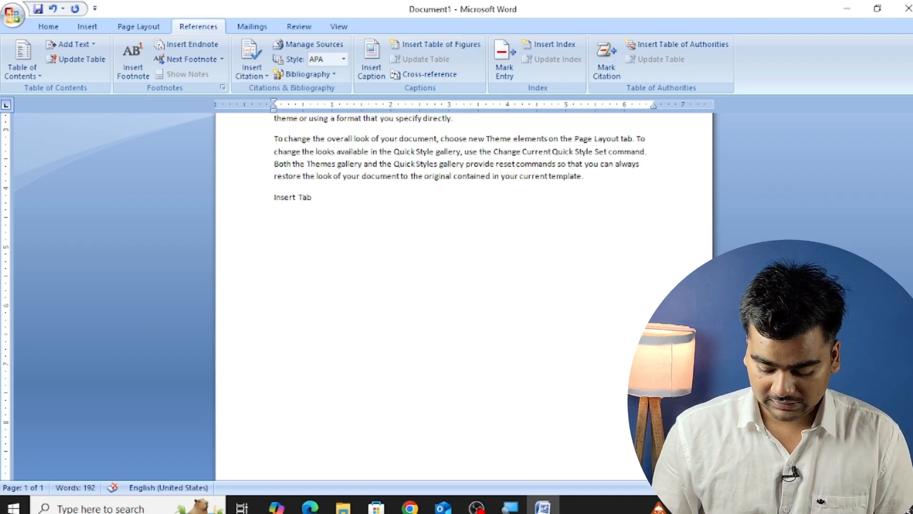
# Step: Generate five sample paragraphs under the "Insert Tab" line with the formula =rand(5)
pyautogui.press('Return')
pyautogui.write('=ra')
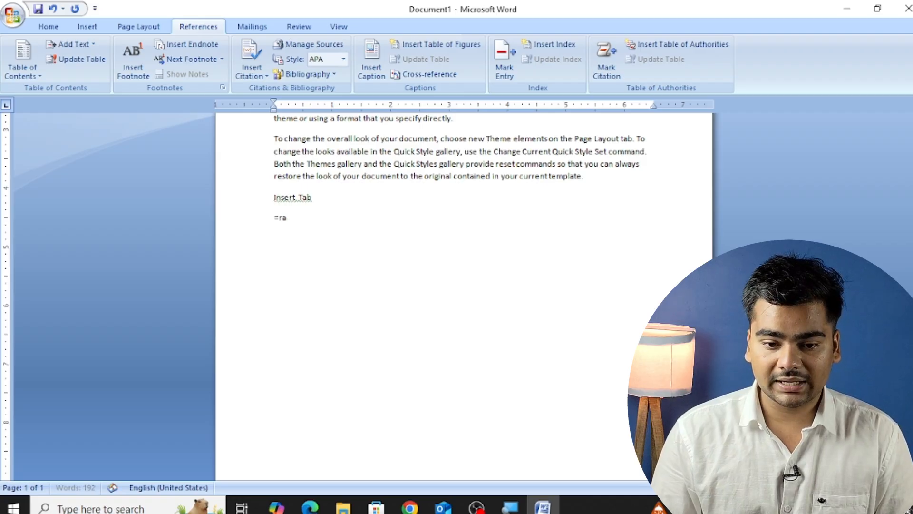
pyautogui.write('nd(')
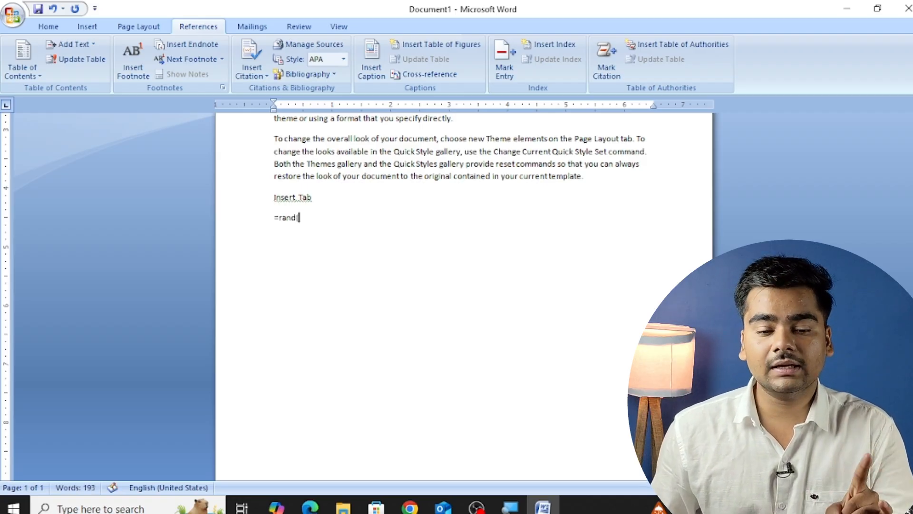
pyautogui.write('5')
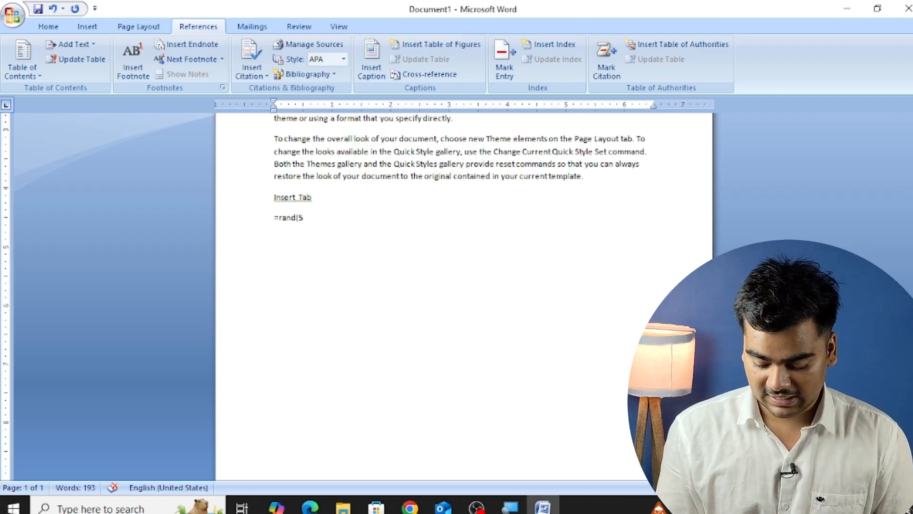
pyautogui.write(')')
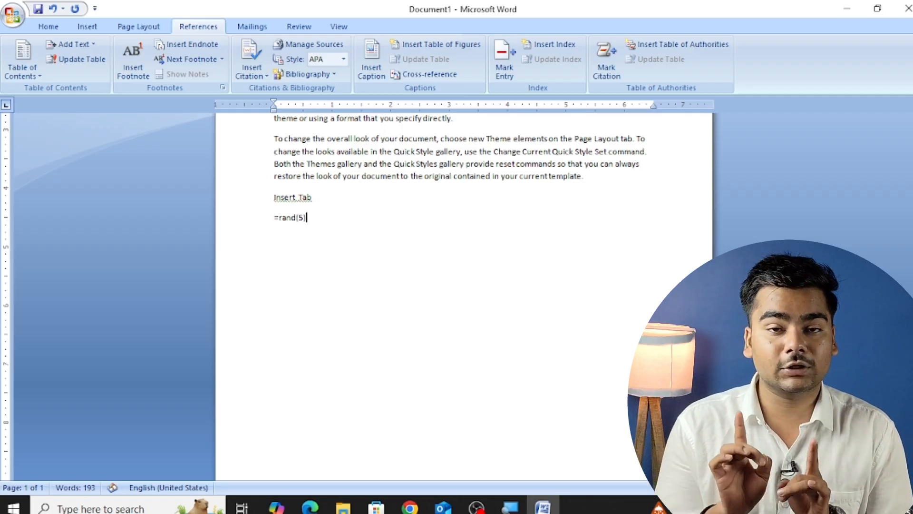
pyautogui.press('Return')
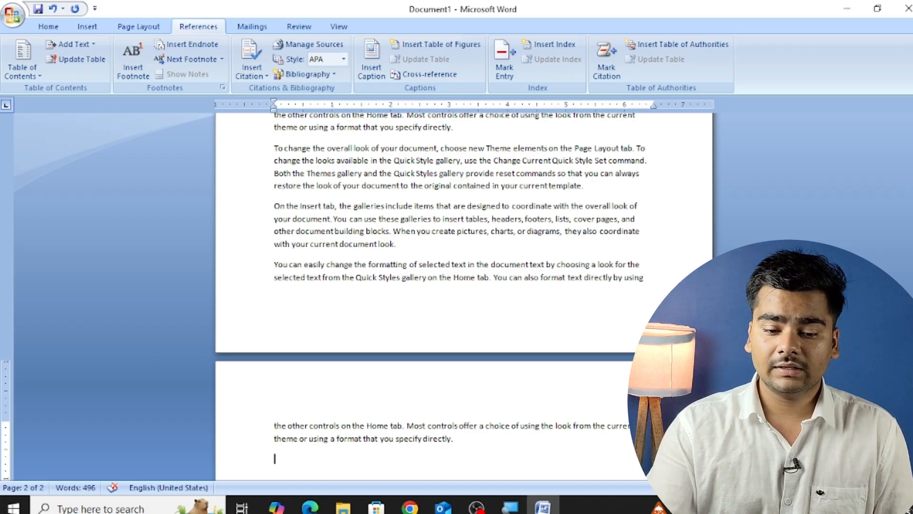
# Step: Add the lines "Lesson-2" and "Ms excel" at the end of the document on the second page
pyautogui.scroll(-6, 536, 452)
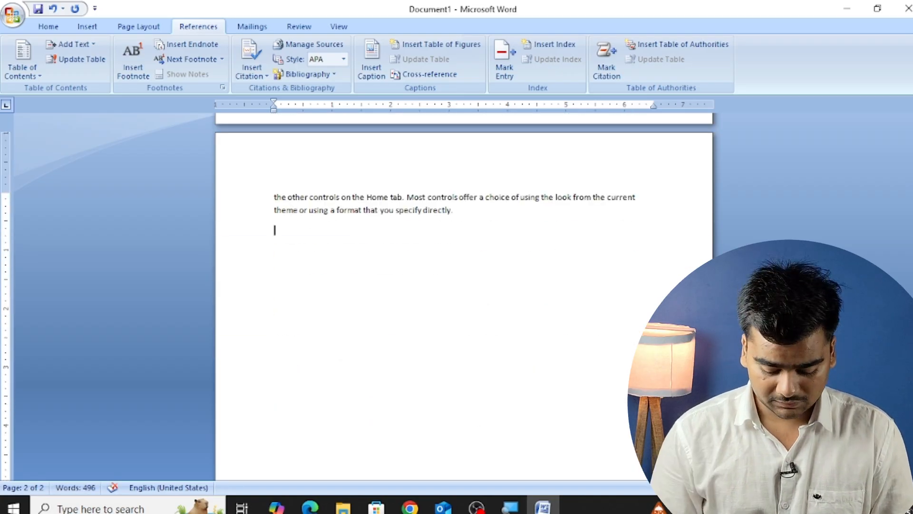
pyautogui.write('Lesson')
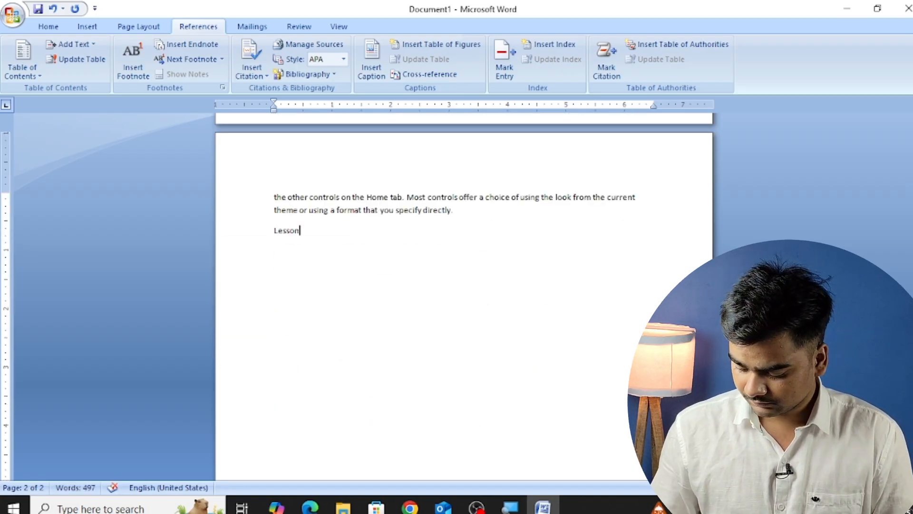
pyautogui.write('-2')
pyautogui.press('Return')
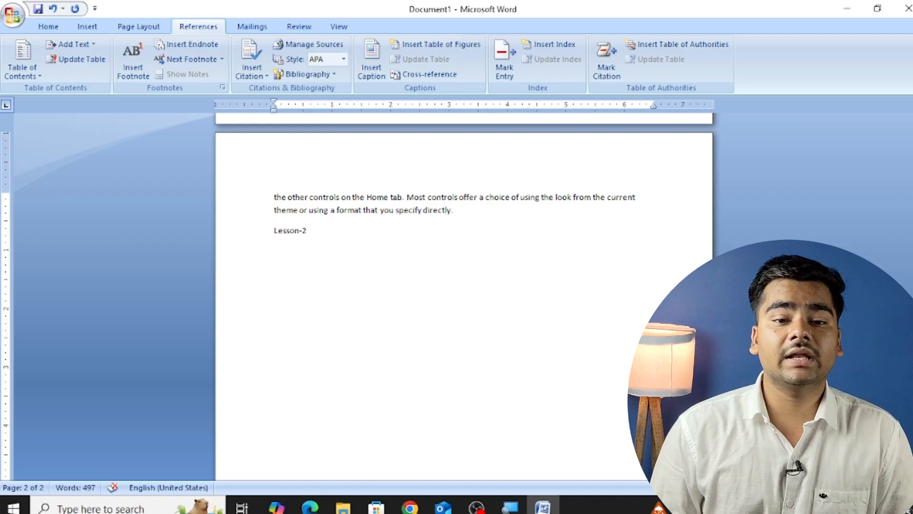
pyautogui.write('Ms excel')
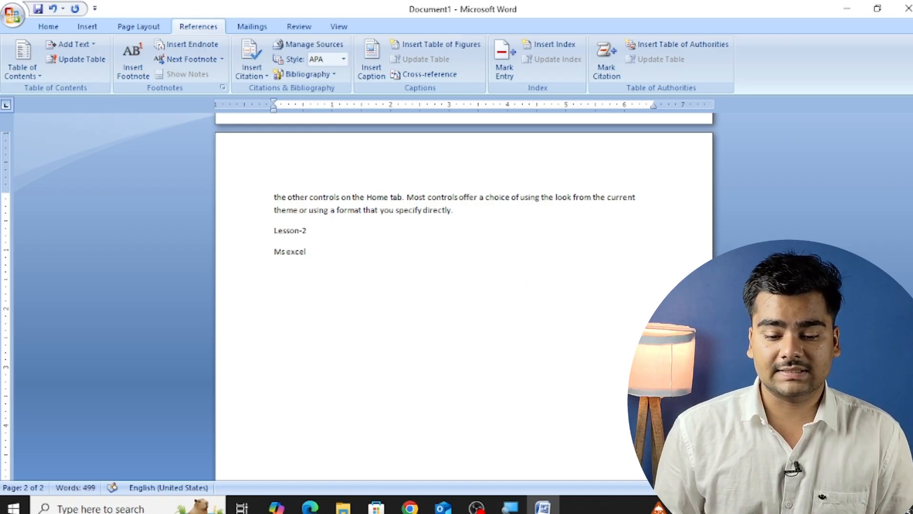
# Step: Generate the default sample paragraphs under the "Ms excel" line with the formula =rand()
pyautogui.press('Return')
pyautogui.write('=rand')
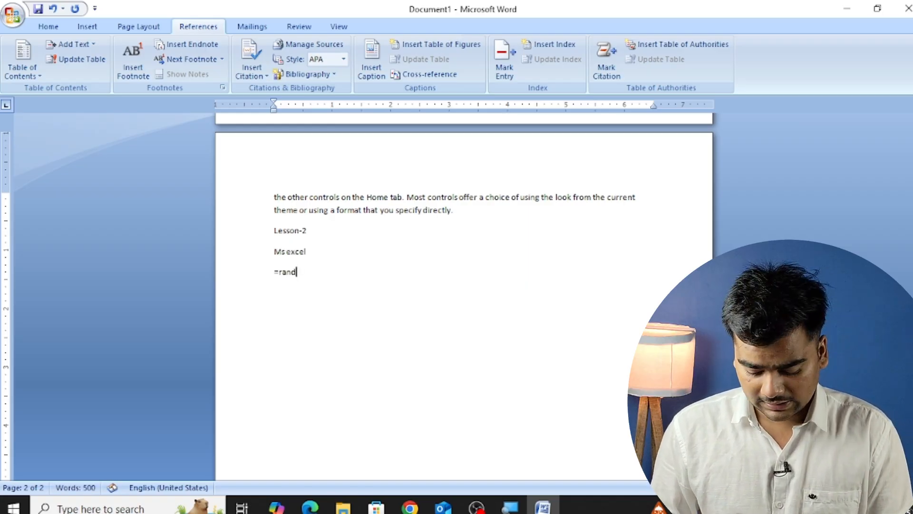
pyautogui.write('()')
pyautogui.press('Return')
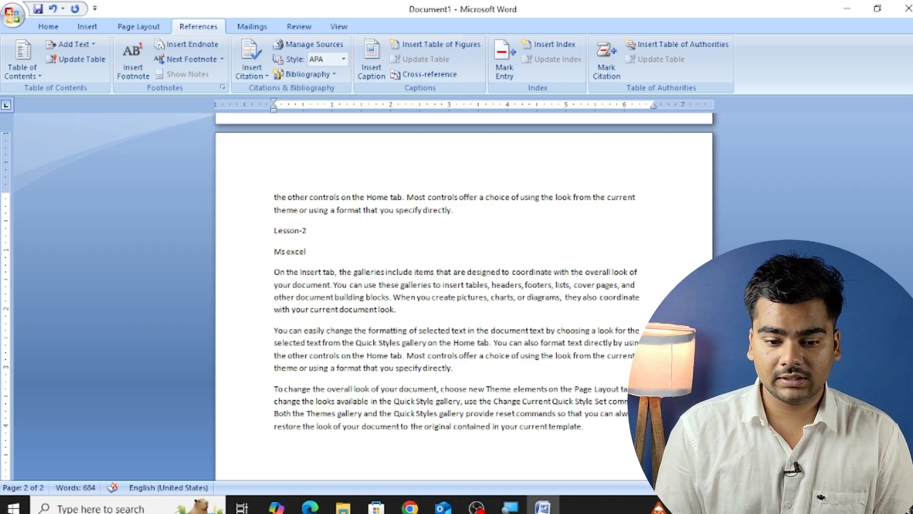
# Step: Add a "Home tab" line at the end of Lesson-2 and generate ten sample paragraphs under it with =rand(10)
pyautogui.write('Home tab')
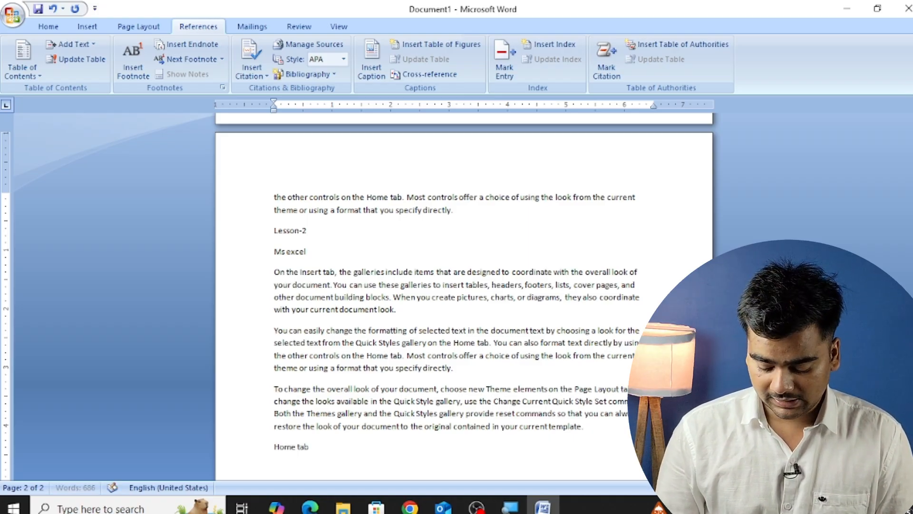
pyautogui.press('Return')
pyautogui.write('=ran')
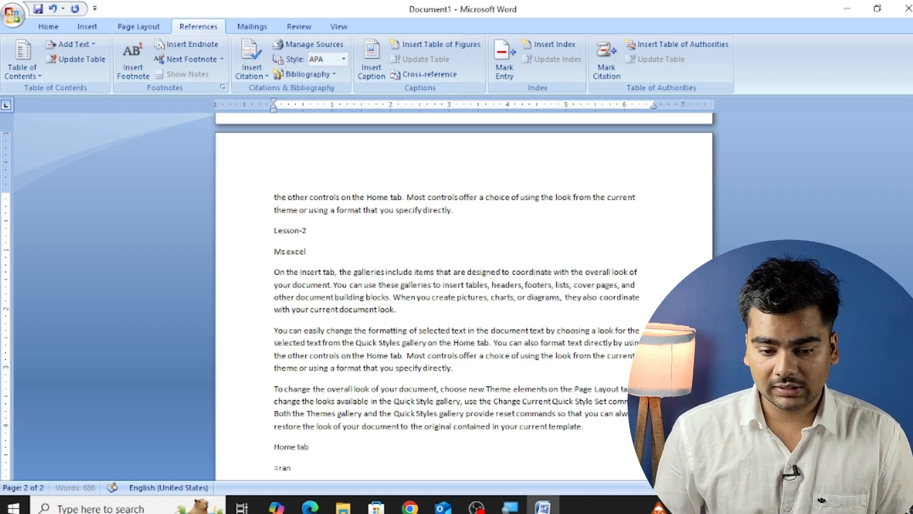
pyautogui.write('d(10)')
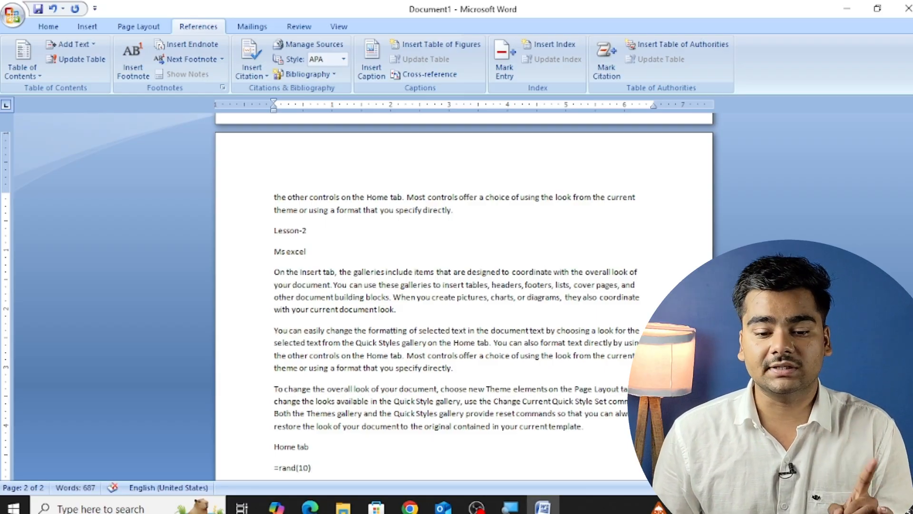
pyautogui.press('Return')
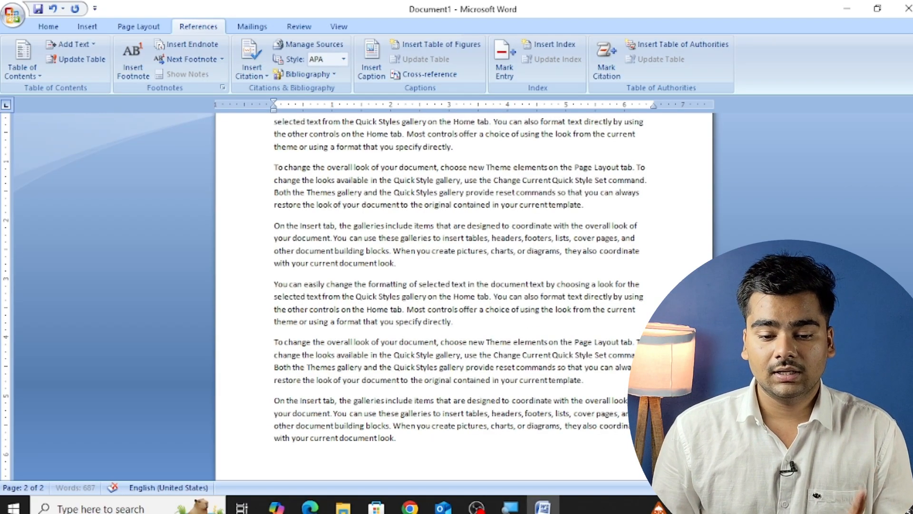
# Step: Add an "Insert Tab" line at the end of Lesson-2 and generate the default sample paragraphs under it with =rand()
pyautogui.write('Insert Ta')
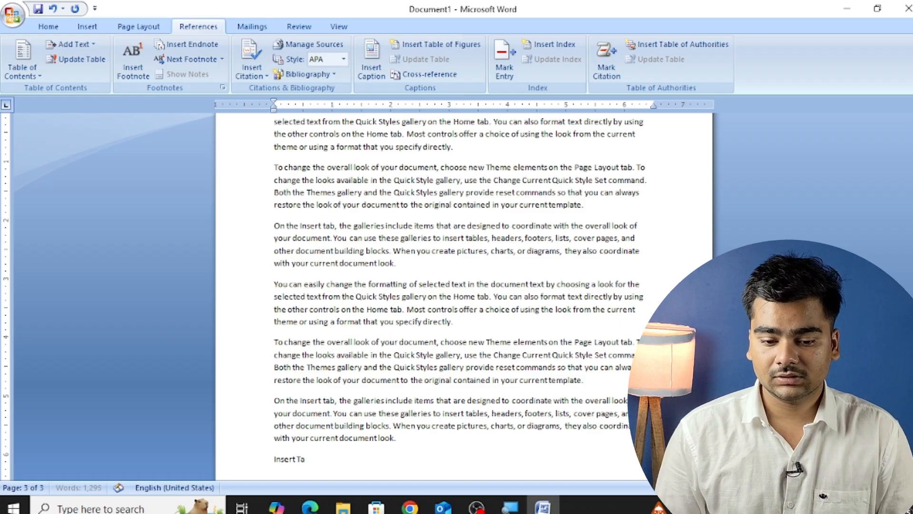
pyautogui.write('b')
pyautogui.press('Return')
pyautogui.write('=rand()')
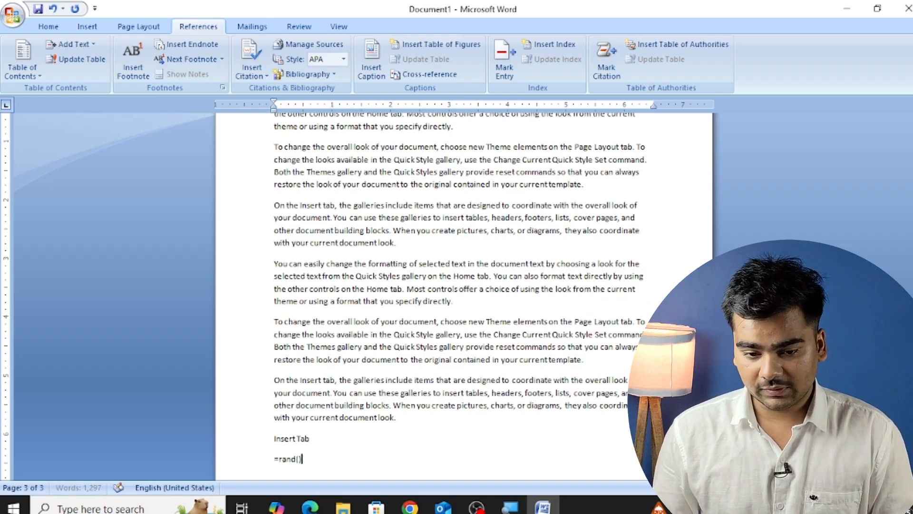
pyautogui.press('Return')
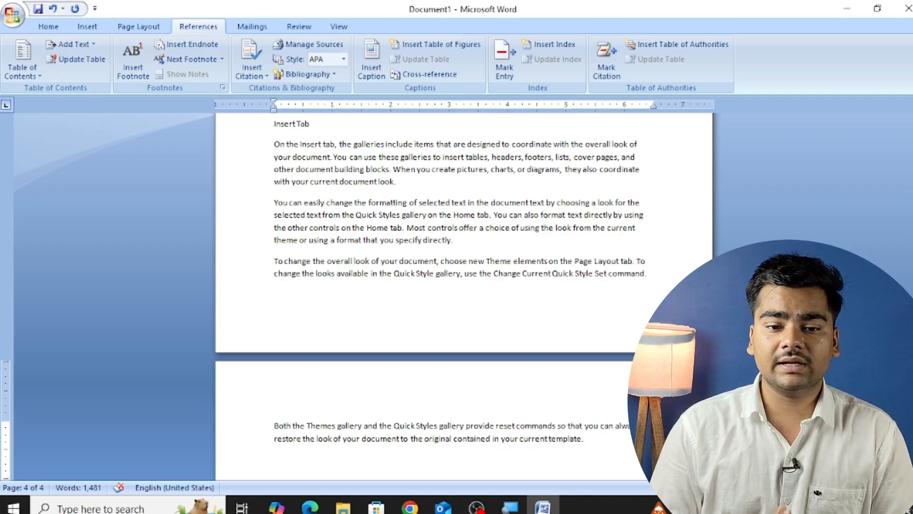
# Step: Mark the "Lessson-1" line at the start of the document as a Level 1 table of contents entry
pyautogui.scroll(15, 463, 294)
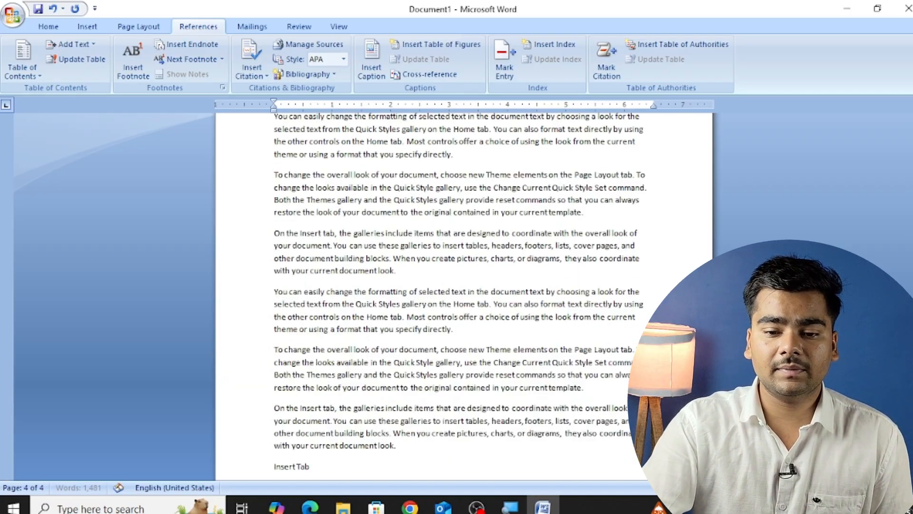
pyautogui.scroll(15, 464, 294)
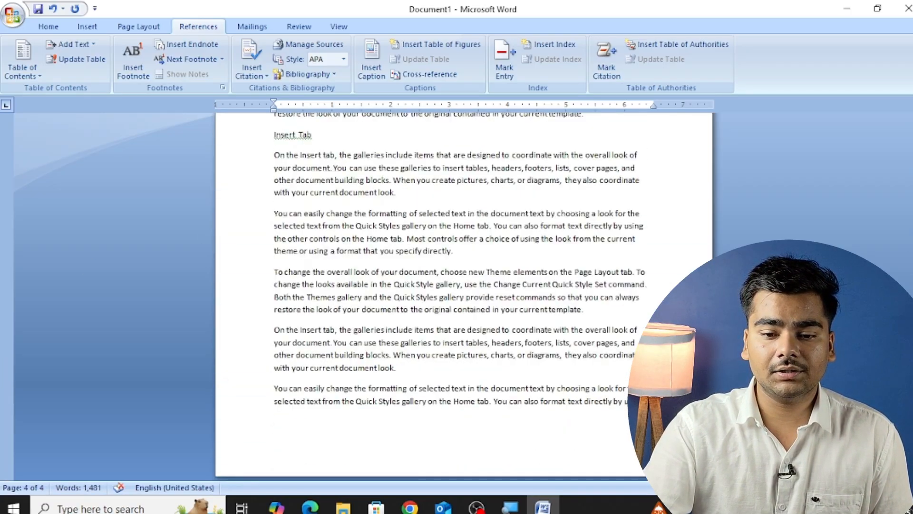
pyautogui.click(261, 193)
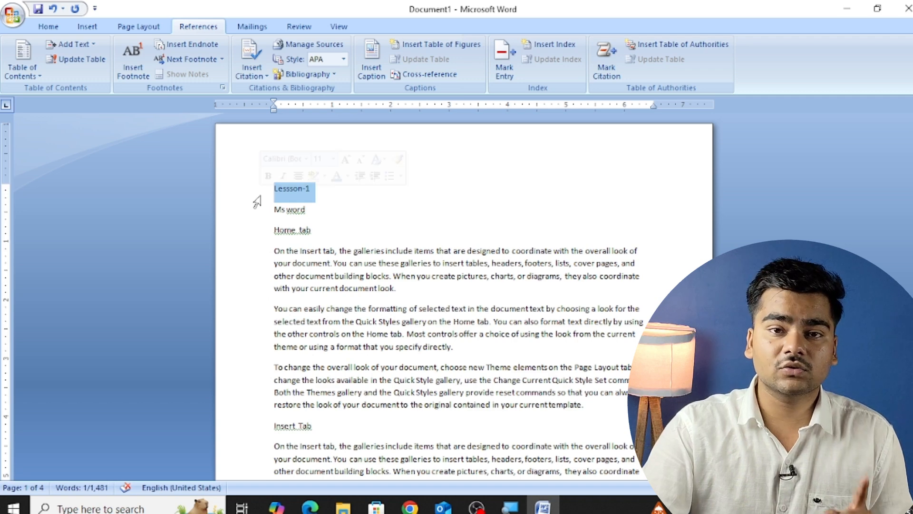
pyautogui.click(30, 70)
pyautogui.click(32, 75)
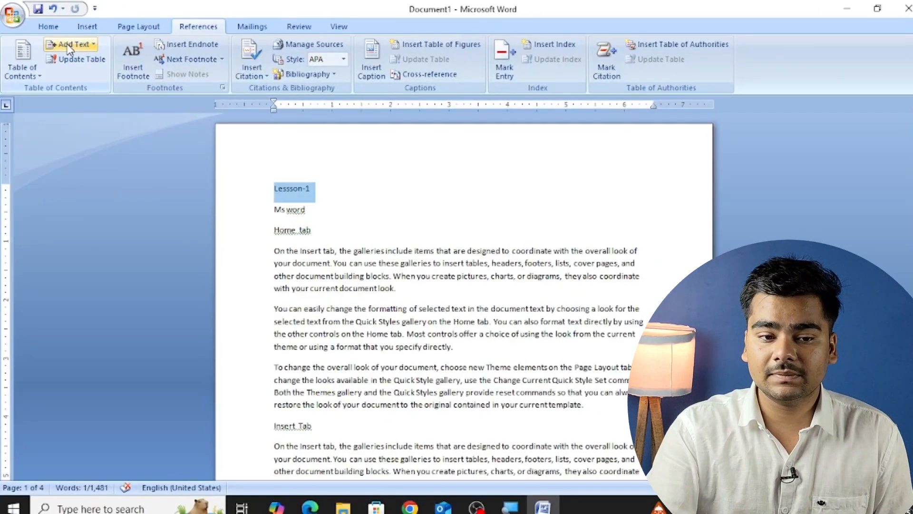
pyautogui.click(69, 46)
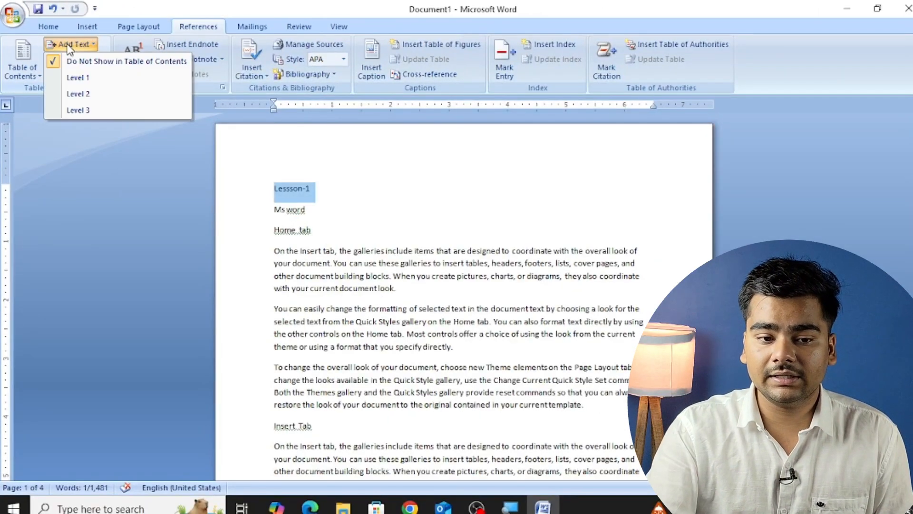
pyautogui.click(106, 78)
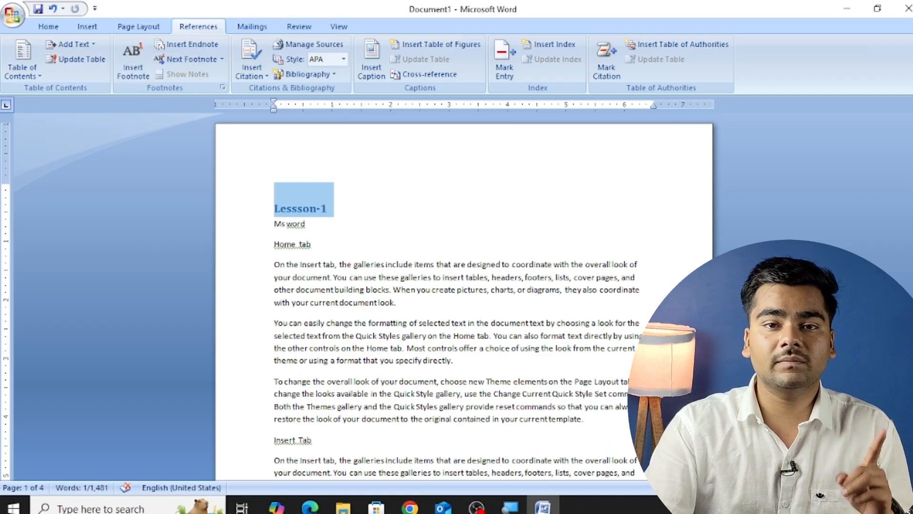
# Step: Mark the "Ms word" line under Lessson-1 as a Level 2 table of contents entry
pyautogui.click(316, 229)
pyautogui.moveTo(317, 232); pyautogui.dragTo(278, 224)
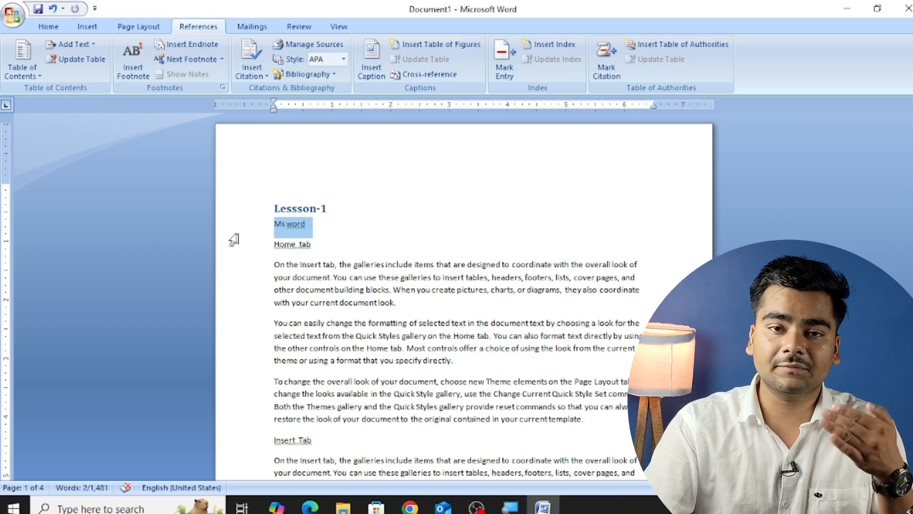
pyautogui.click(24, 71)
pyautogui.click(71, 44)
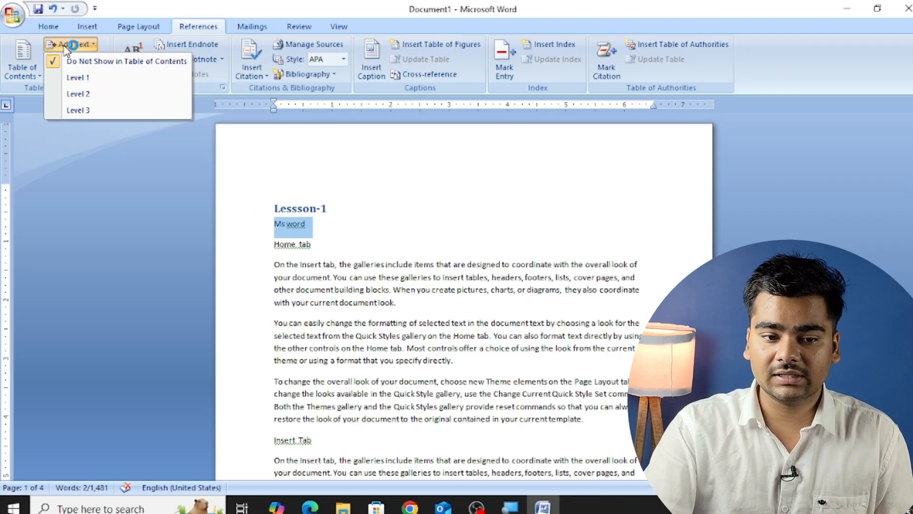
pyautogui.click(104, 96)
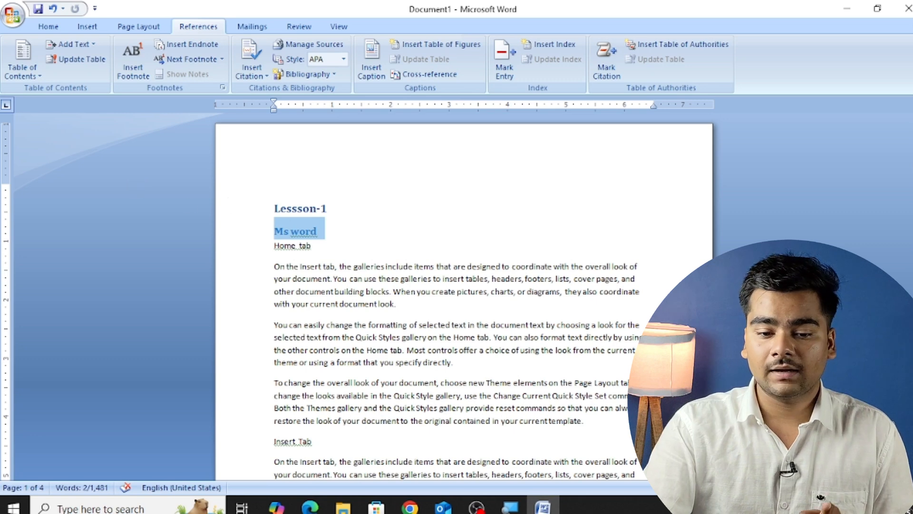
# Step: Mark the "Home tab" and "Insert Tab" lines under Ms word as Level 3 table of contents entries
pyautogui.click(319, 244)
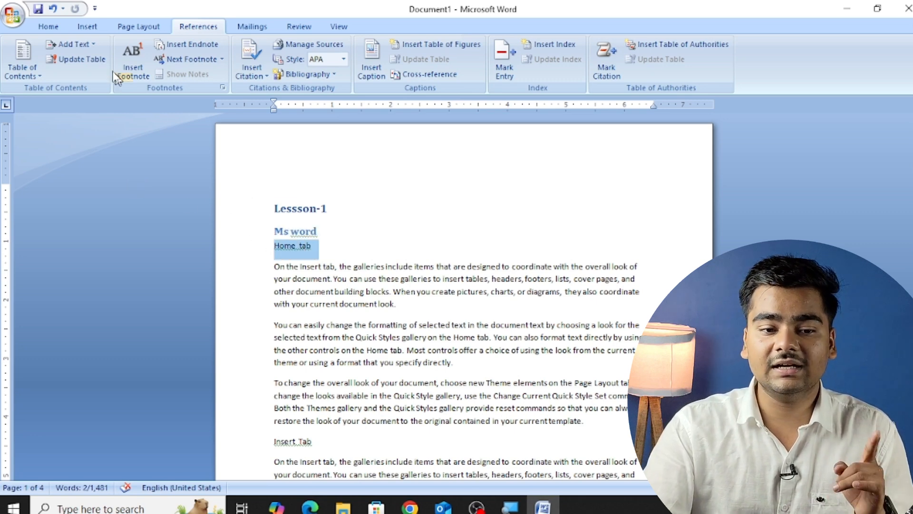
pyautogui.click(71, 44)
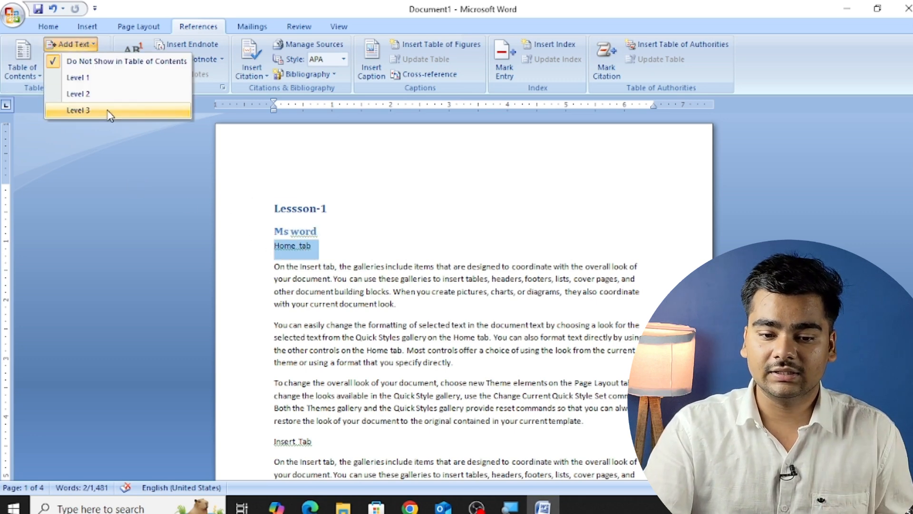
pyautogui.click(78, 109)
pyautogui.scroll(-3, 464, 294)
pyautogui.scroll(-2, 327, 268)
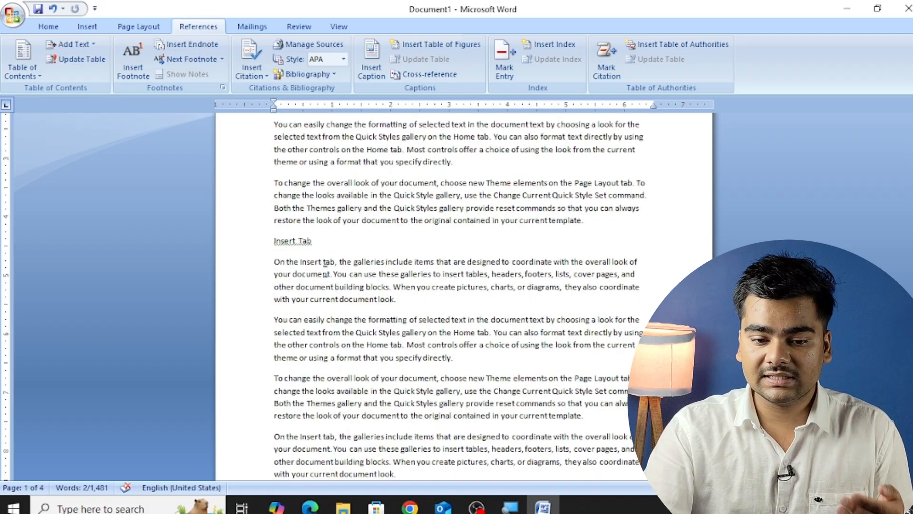
pyautogui.moveTo(314, 242); pyautogui.dragTo(257, 241)
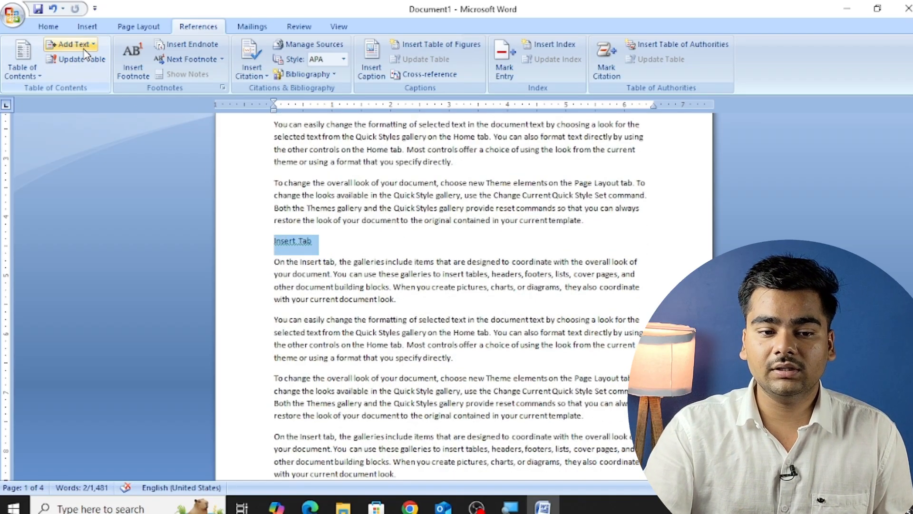
pyautogui.click(71, 44)
pyautogui.click(104, 95)
# Step: Mark the "Lesson-2" line on the second page as a Level 1 table of contents entry
pyautogui.scroll(-5, 464, 295)
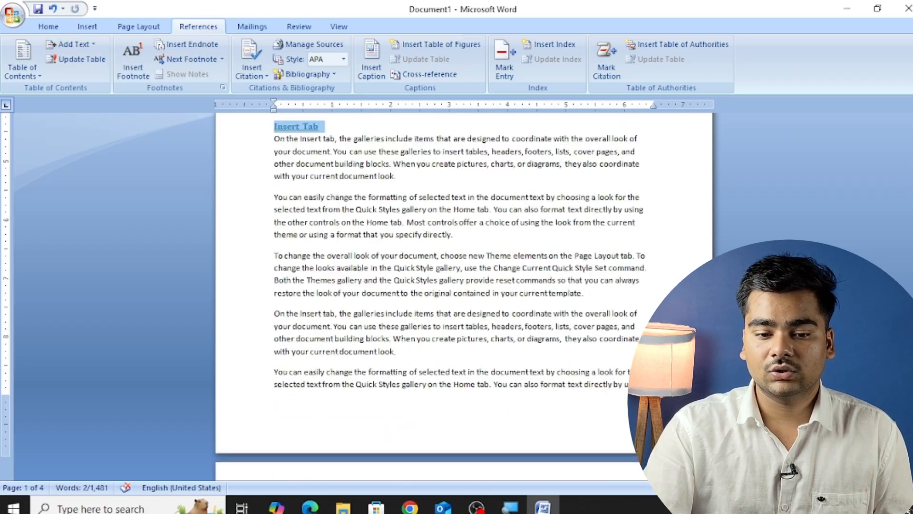
pyautogui.scroll(-7, 276, 259)
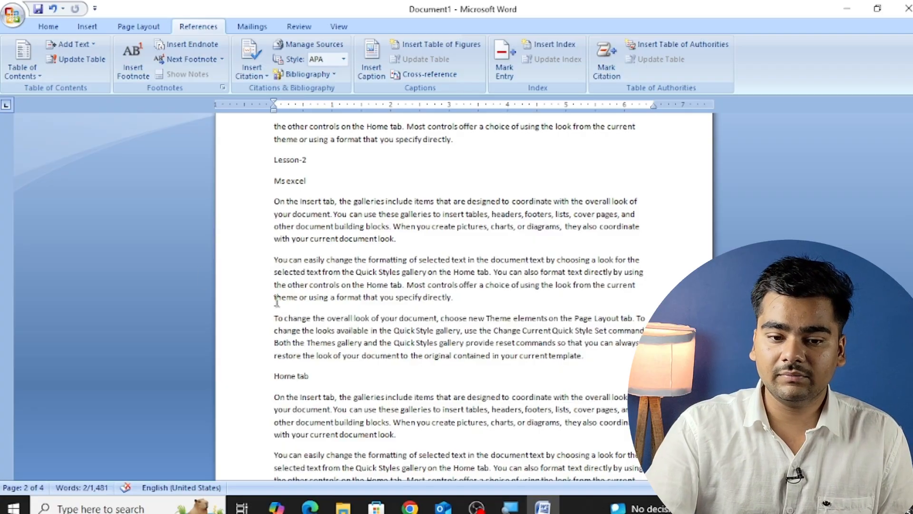
pyautogui.keyDown('ctrl'); pyautogui.scroll(1, 276, 218); pyautogui.keyUp('ctrl')
pyautogui.scroll(1, 256, 244)
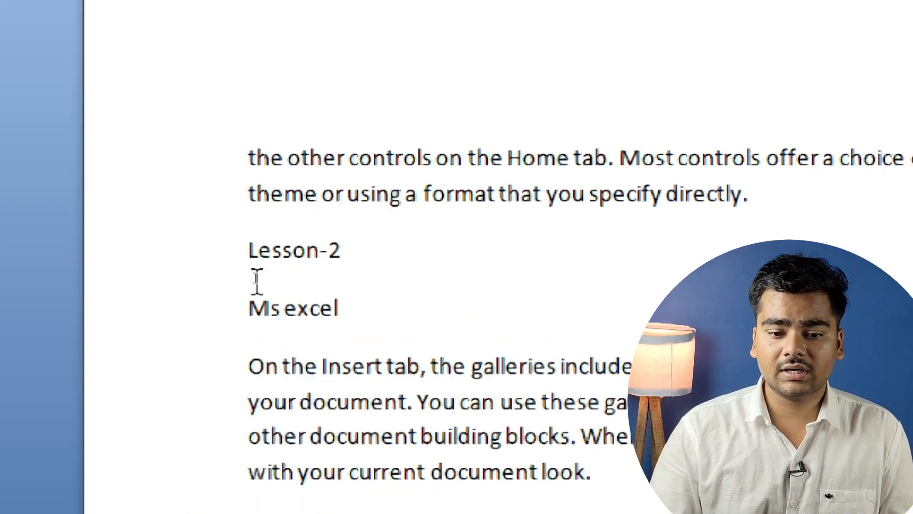
pyautogui.moveTo(386, 245); pyautogui.dragTo(167, 264)
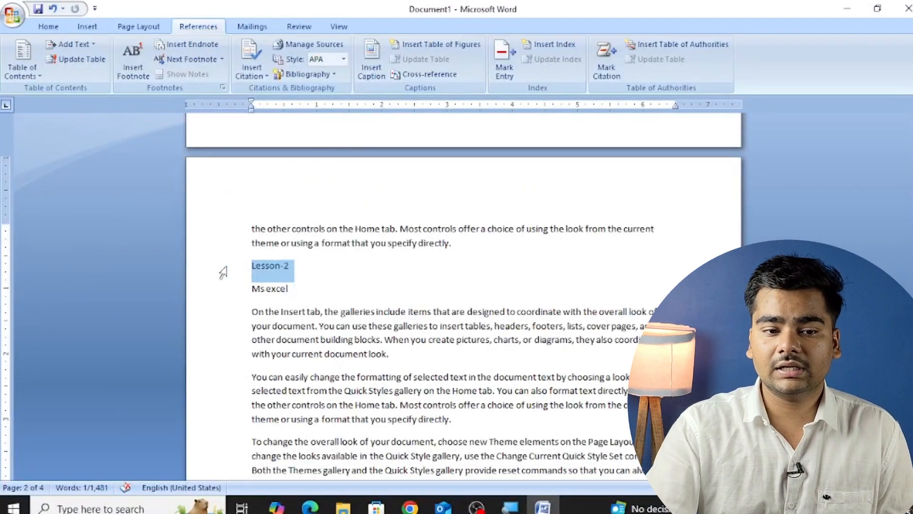
pyautogui.click(72, 44)
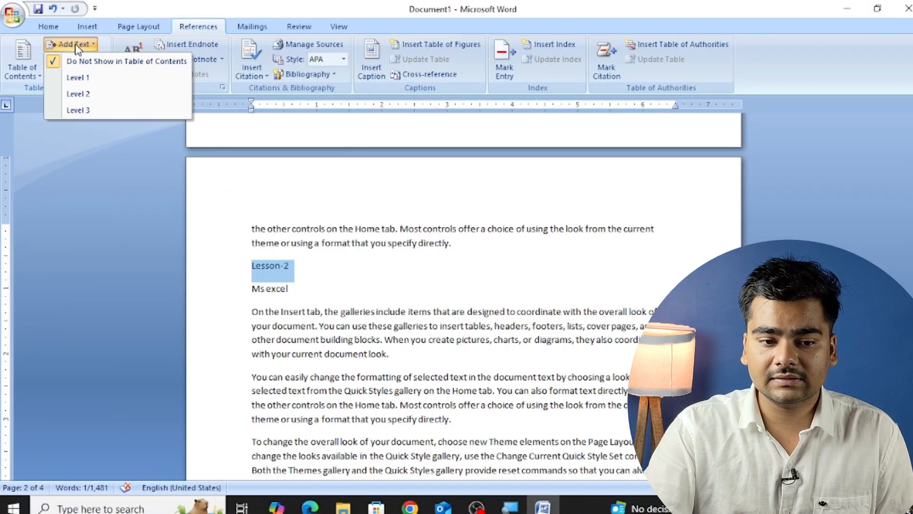
pyautogui.click(79, 77)
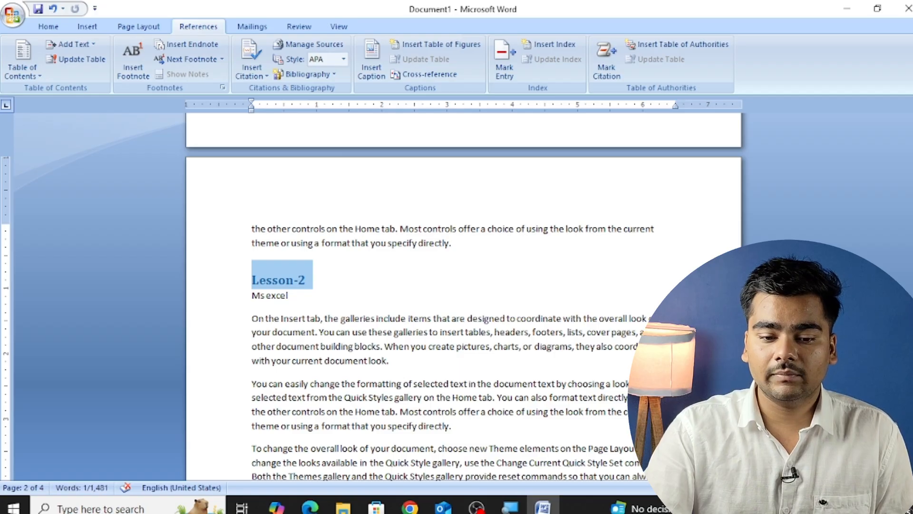
# Step: Mark the "Ms excel" line under Lesson-2 as a Level 2 table of contents entry
pyautogui.moveTo(291, 296); pyautogui.dragTo(250, 296)
pyautogui.click(78, 45)
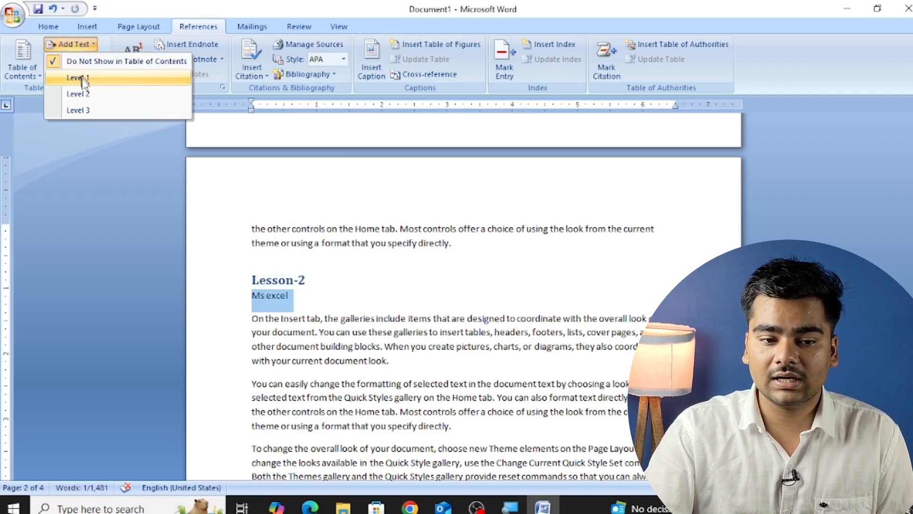
pyautogui.click(79, 94)
# Step: Mark the "Home tab" and "Insert Tab" lines under Ms excel as Level 3 table of contents entries
pyautogui.scroll(-7, 421, 304)
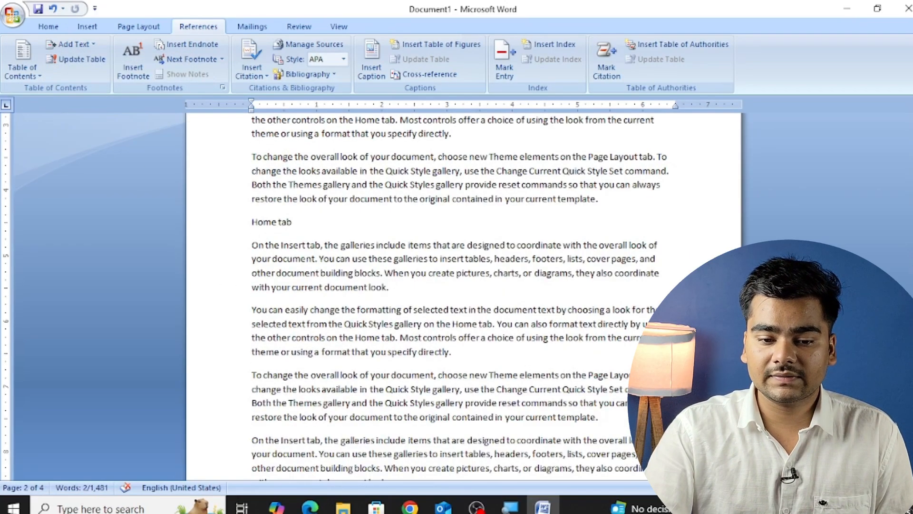
pyautogui.moveTo(294, 222); pyautogui.dragTo(251, 222)
pyautogui.click(71, 44)
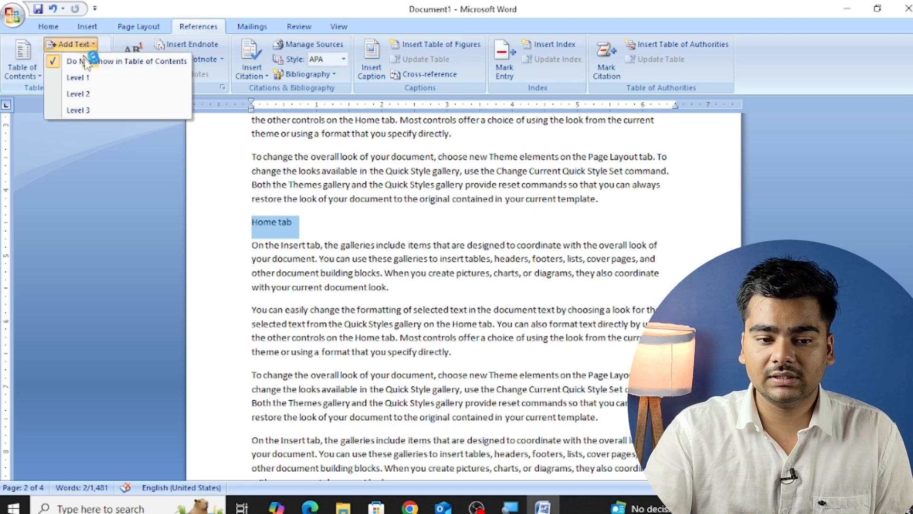
pyautogui.click(79, 109)
pyautogui.scroll(-12, 456, 295)
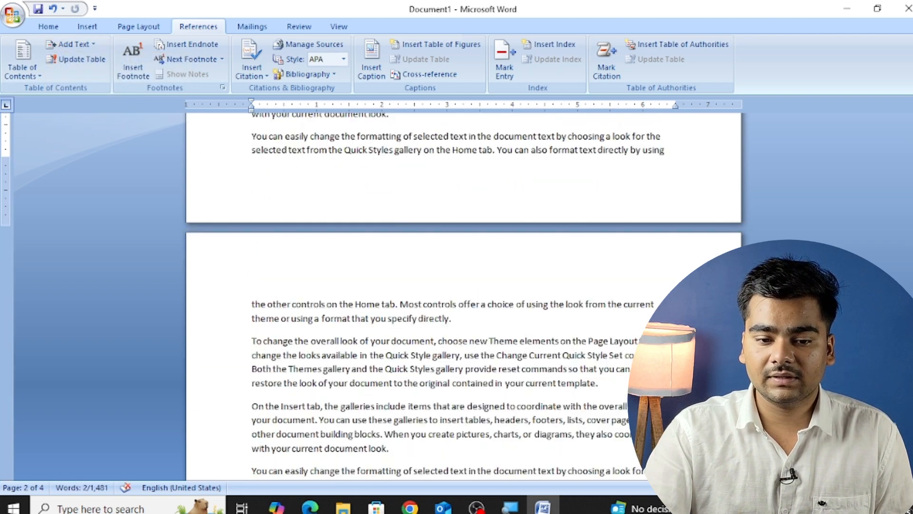
pyautogui.scroll(-4, 456, 295)
pyautogui.moveTo(294, 275); pyautogui.dragTo(251, 276)
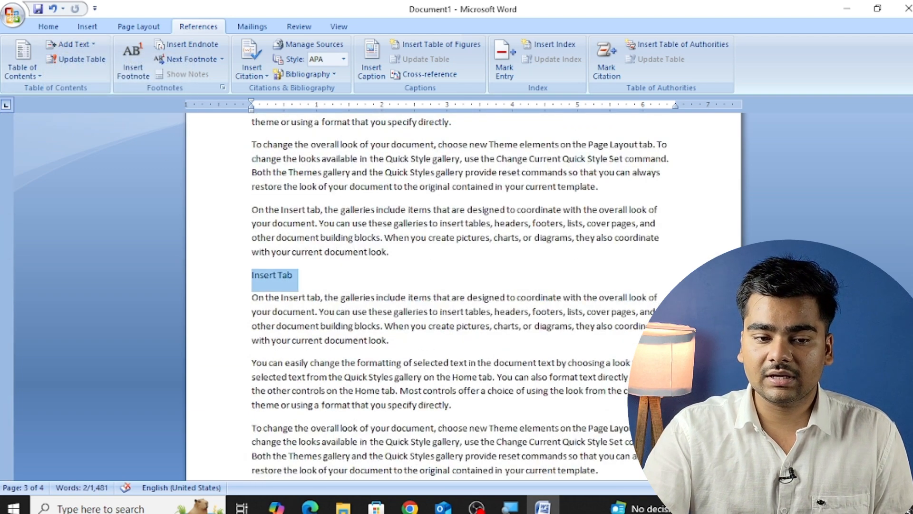
pyautogui.click(71, 44)
pyautogui.click(78, 110)
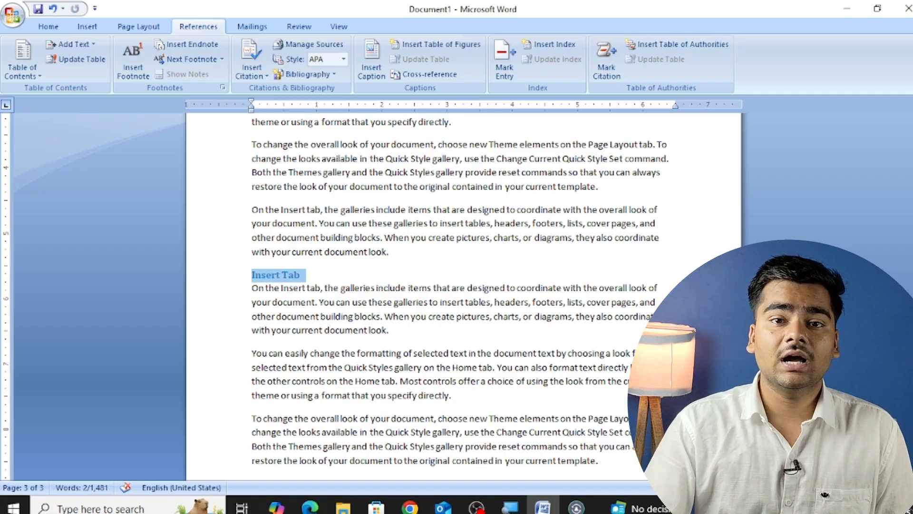
# Step: Insert an empty line above the "Lessson-1" heading at the start of the document
pyautogui.scroll(16, 316, 312)
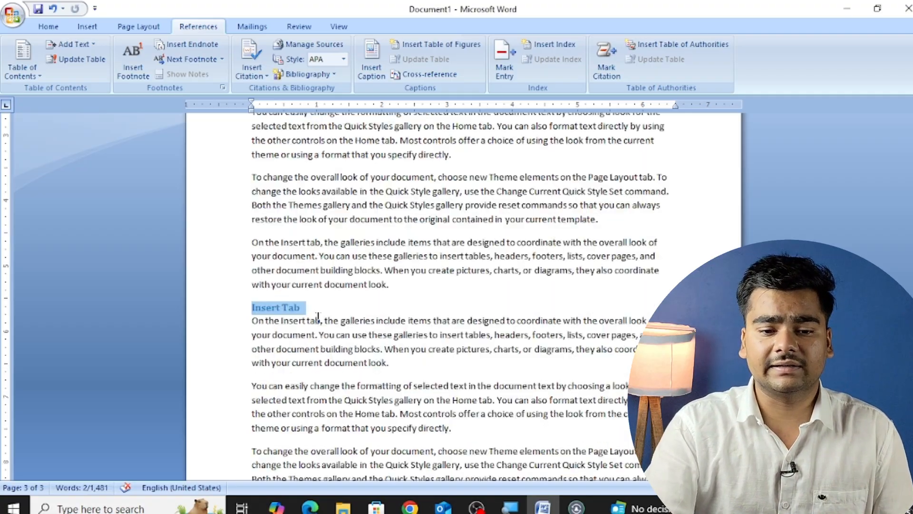
pyautogui.scroll(20, 460, 296)
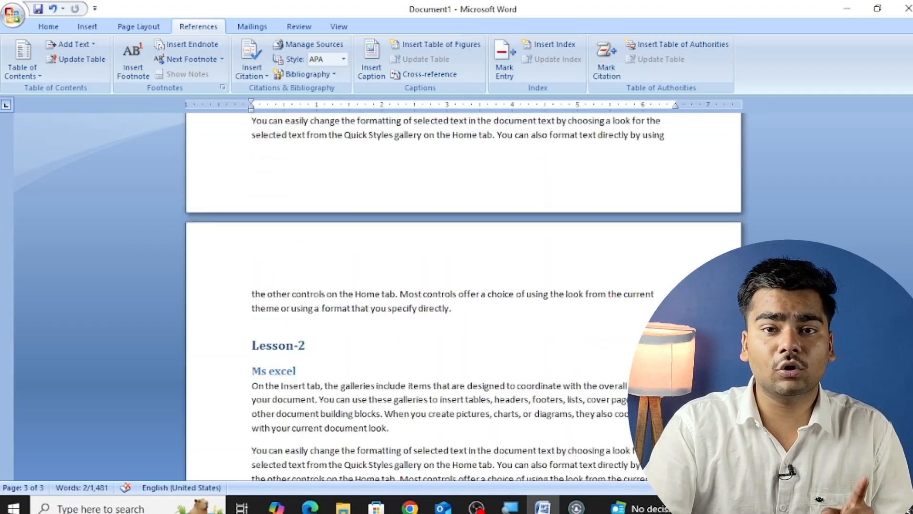
pyautogui.scroll(4, 460, 296)
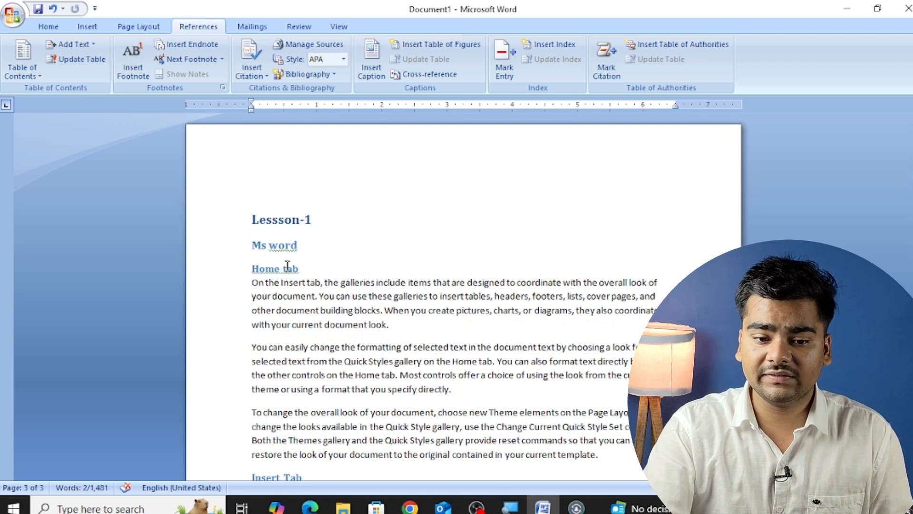
pyautogui.click(252, 219)
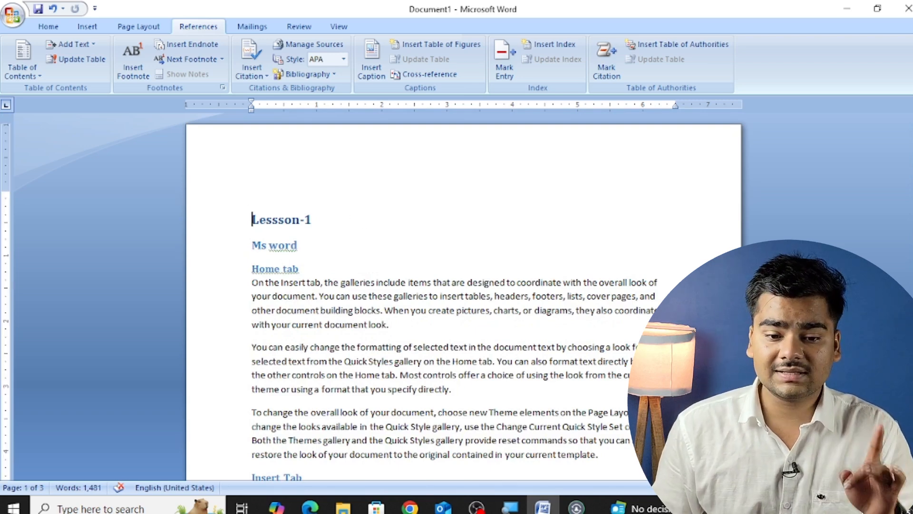
pyautogui.press('Return')
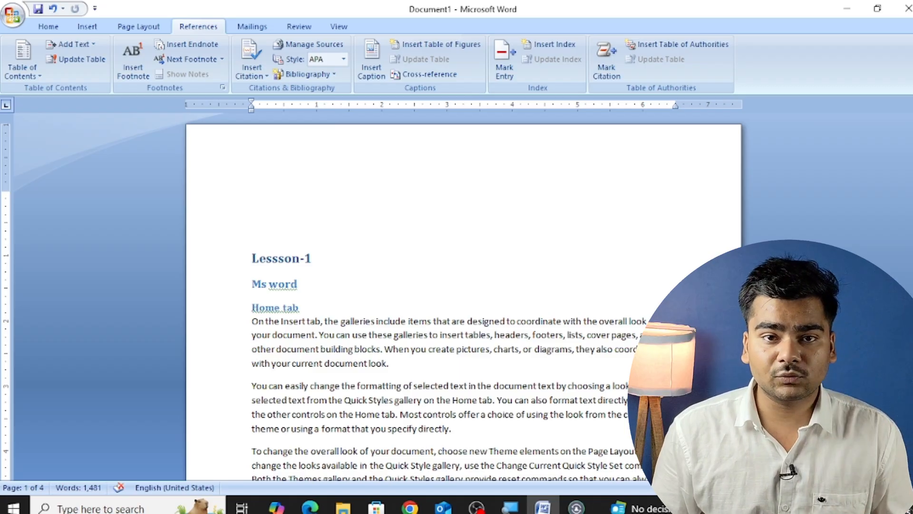
# Step: Apply the Normal style to the empty line above "Lessson-1" and set its font size to 14
pyautogui.click(252, 219)
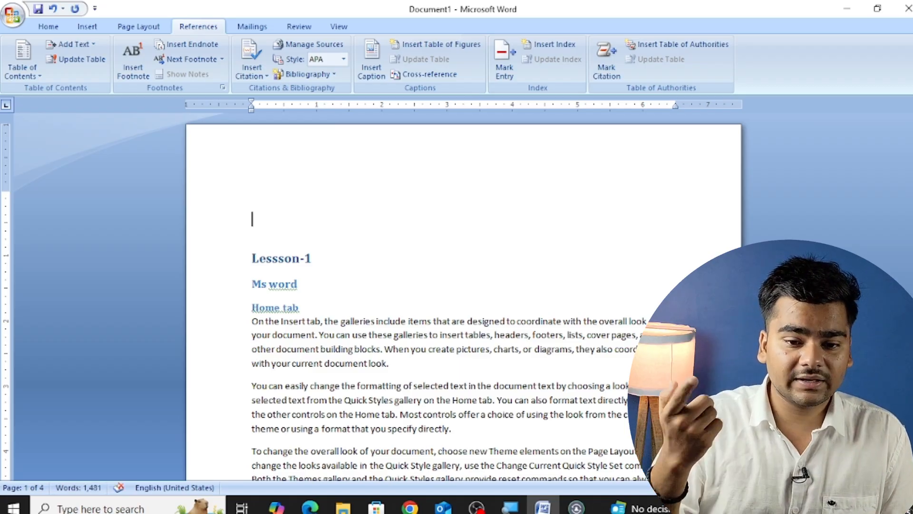
pyautogui.click(48, 26)
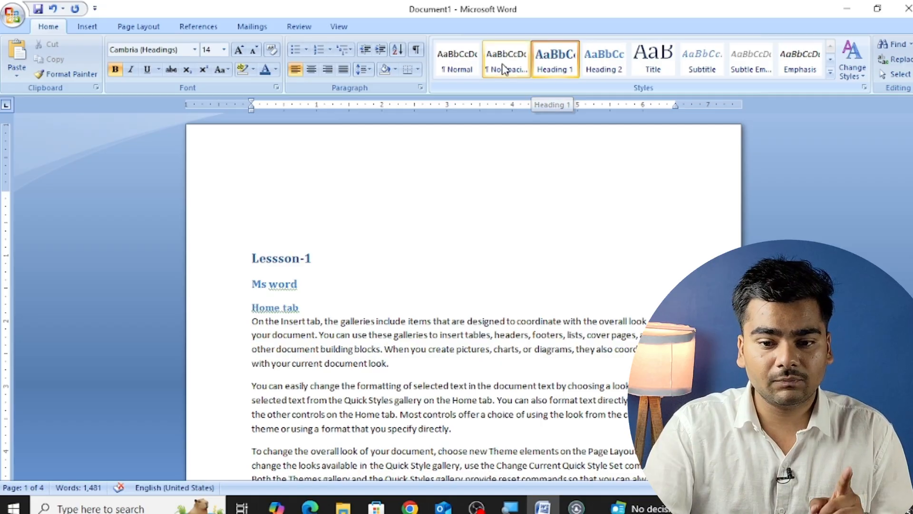
pyautogui.click(463, 69)
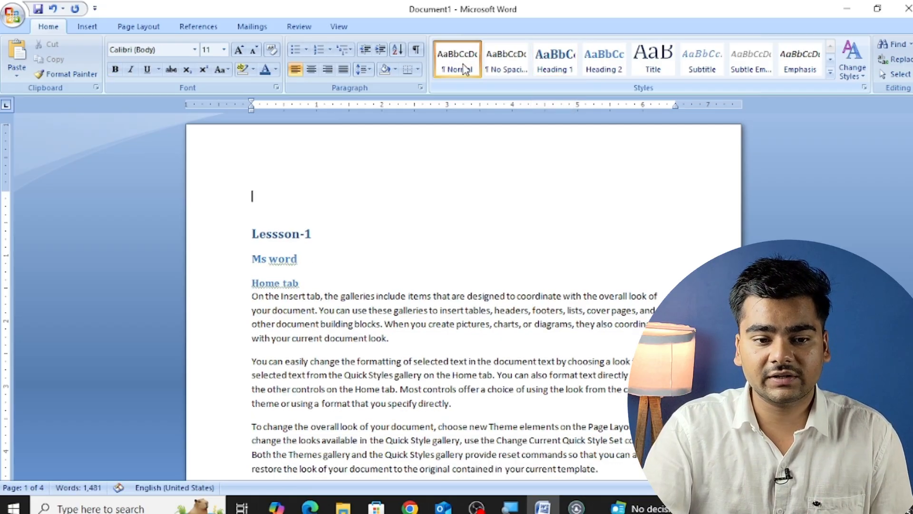
pyautogui.click(224, 49)
pyautogui.click(209, 119)
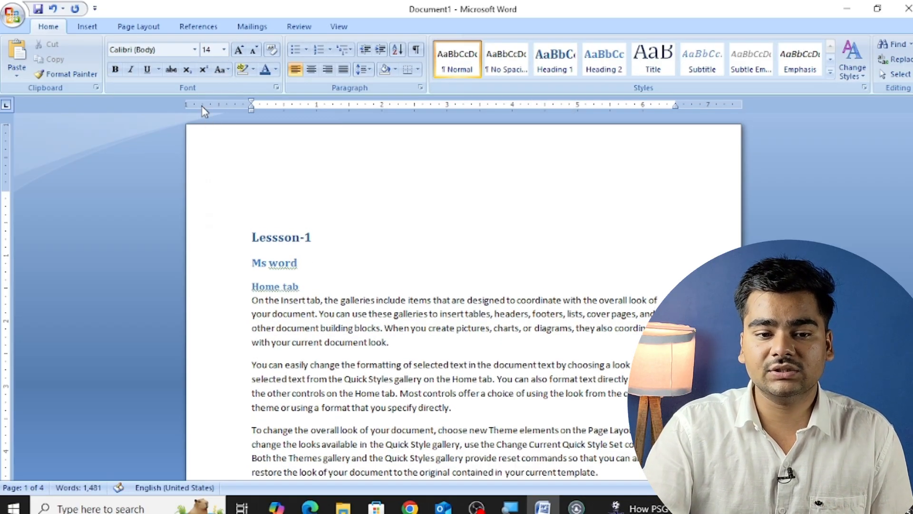
# Step: Insert the built-in Automatic Table 2 table of contents on the empty line above "Lessson-1"
pyautogui.click(195, 27)
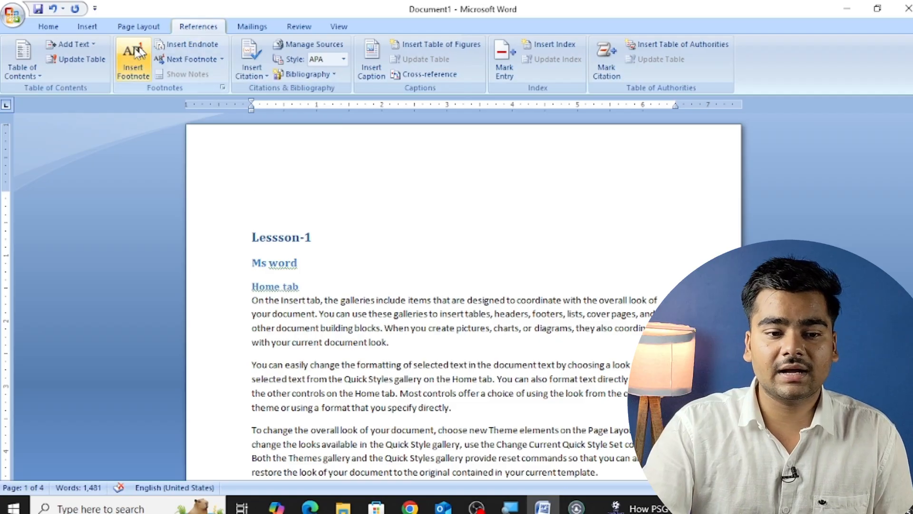
pyautogui.click(21, 73)
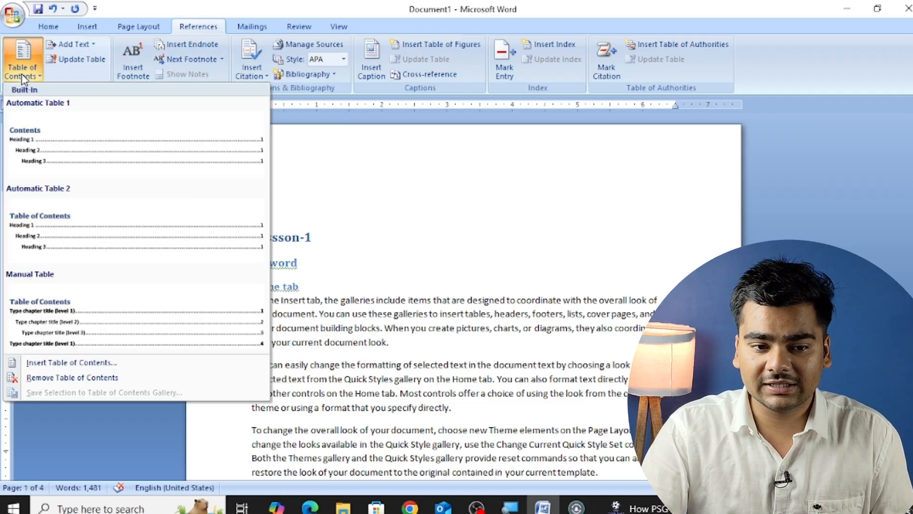
pyautogui.click(85, 197)
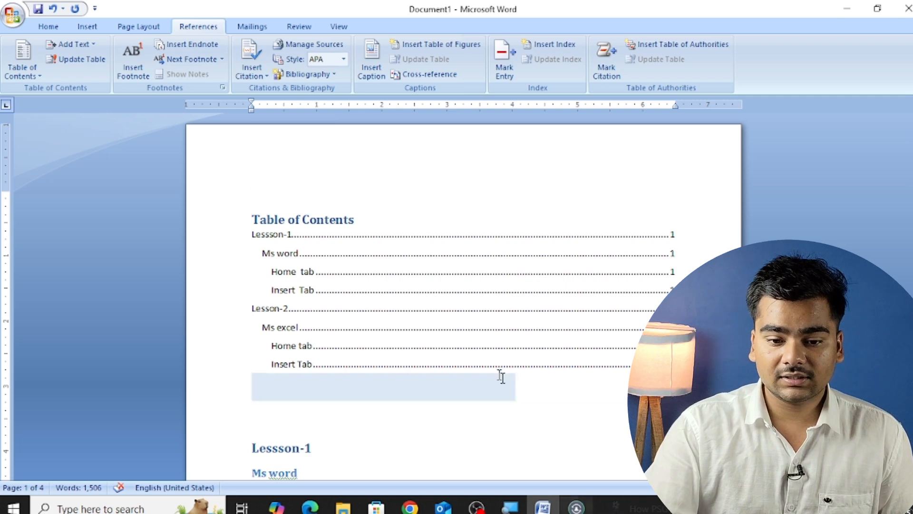
# Step: Test the table of contents links by following the "Insert Tab" entry under Ms excel and the "Lessson-1" entry
pyautogui.scroll(1, 392, 362)
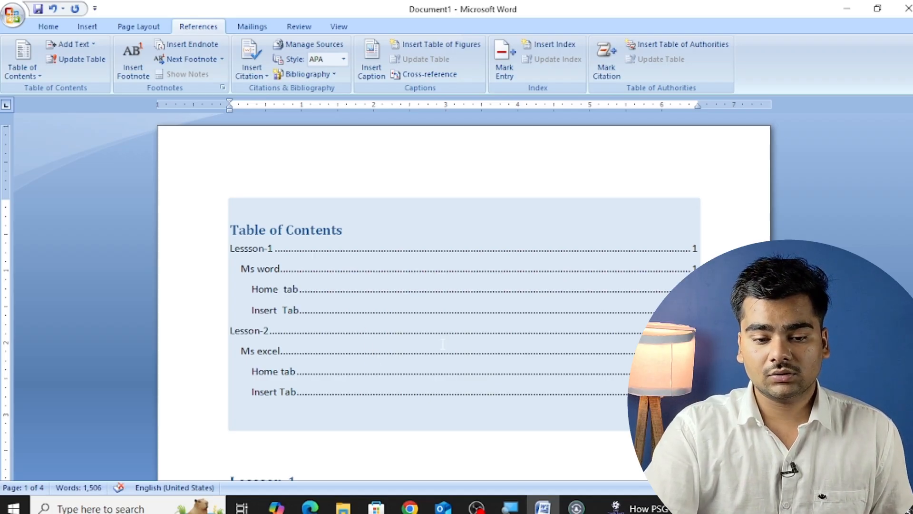
pyautogui.scroll(-5, 442, 344)
pyautogui.scroll(5, 416, 326)
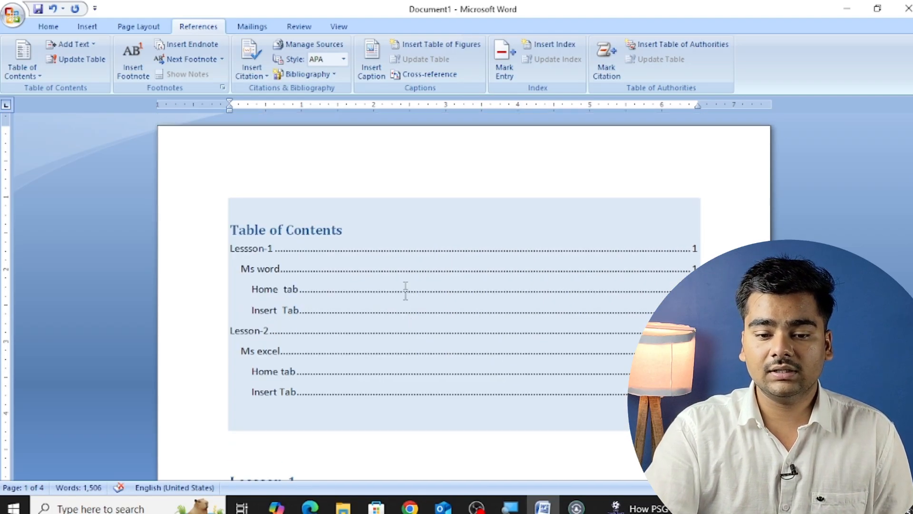
pyautogui.click(406, 290)
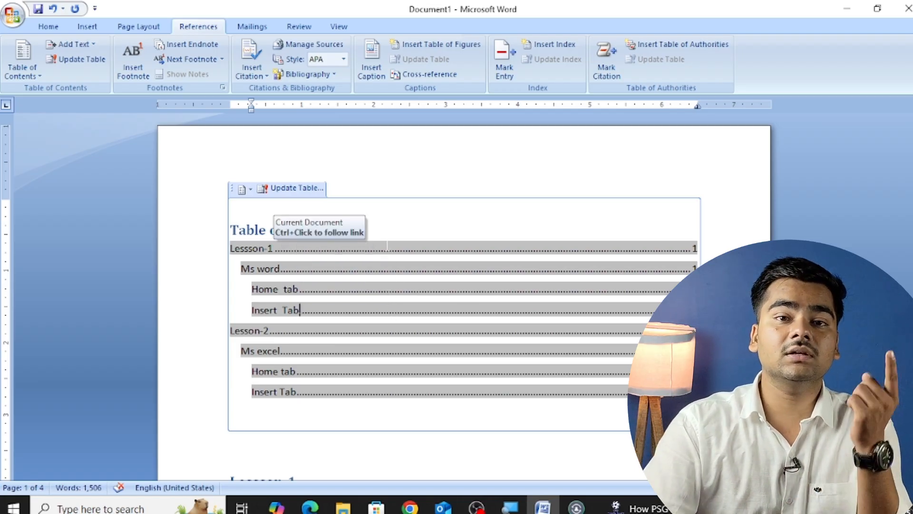
pyautogui.keyDown('ctrl'); pyautogui.click(350, 394); pyautogui.keyUp('ctrl')
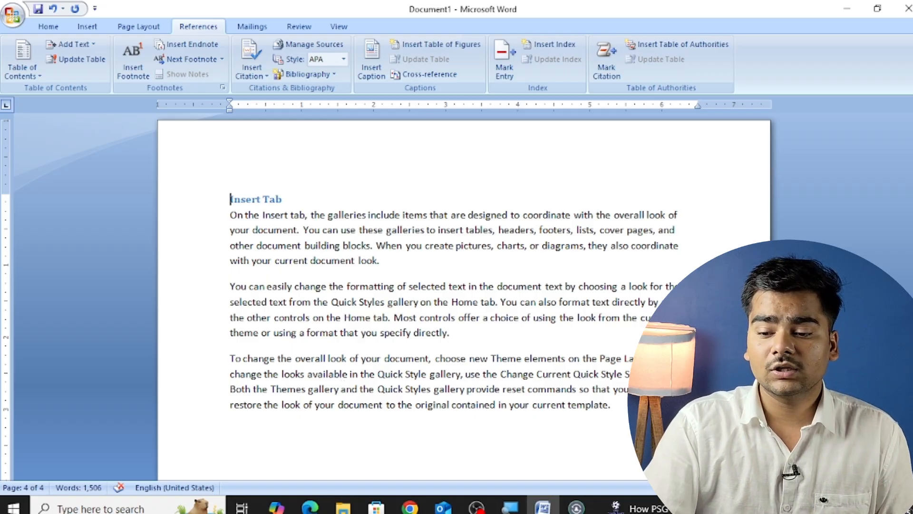
pyautogui.scroll(15, 671, 189)
pyautogui.click(360, 259)
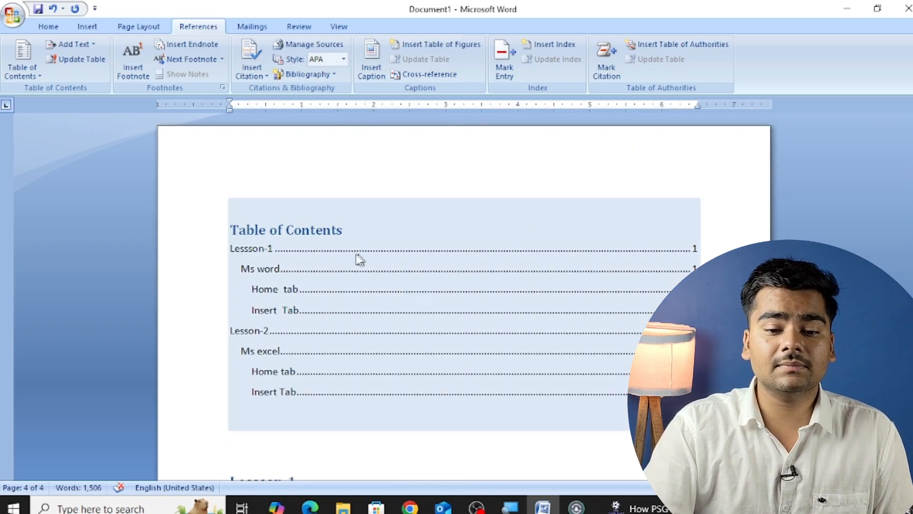
pyautogui.click(298, 247)
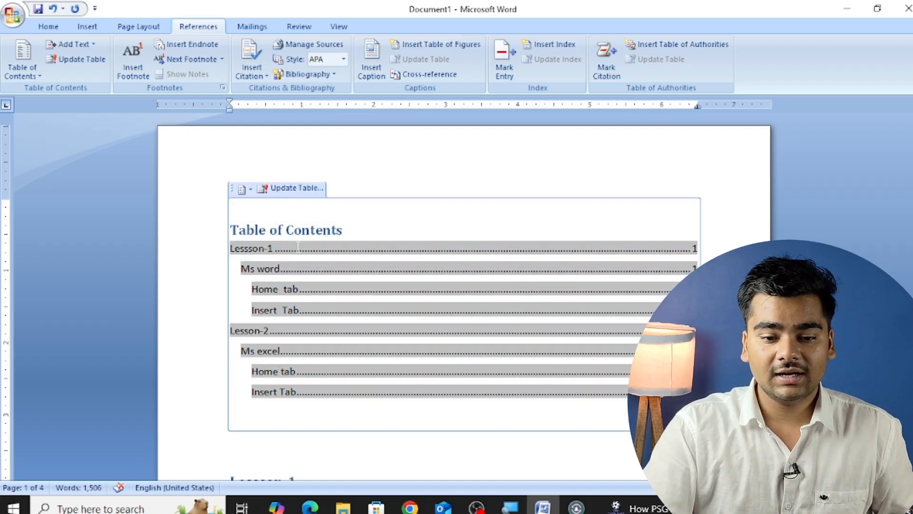
pyautogui.keyDown('ctrl'); pyautogui.click(297, 248); pyautogui.keyUp('ctrl')
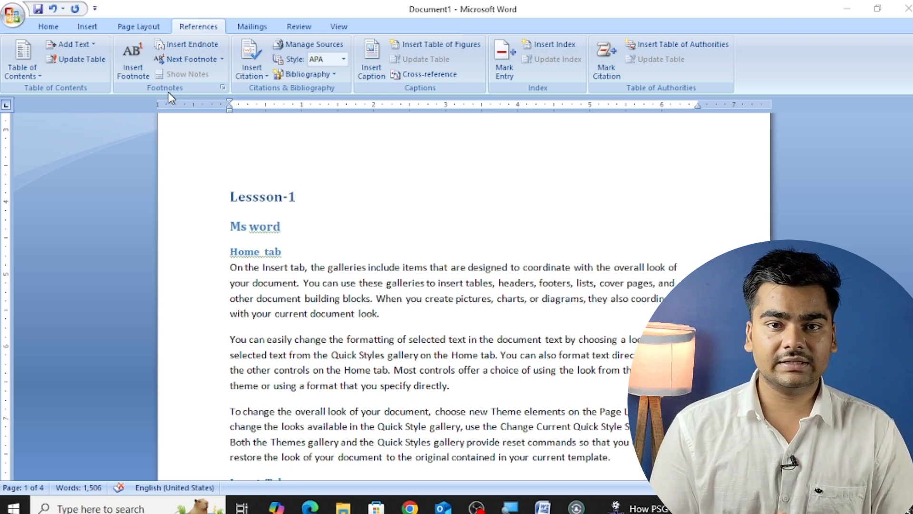
# Step: Start a new page after the document's last paragraph and enter the line "Lesson-3" on it
pyautogui.scroll(-20, 487, 283)
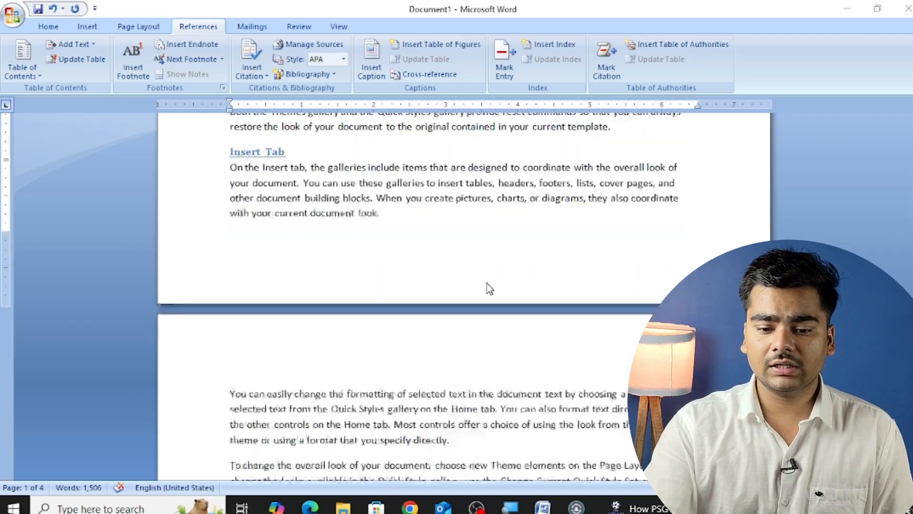
pyautogui.scroll(-15, 489, 282)
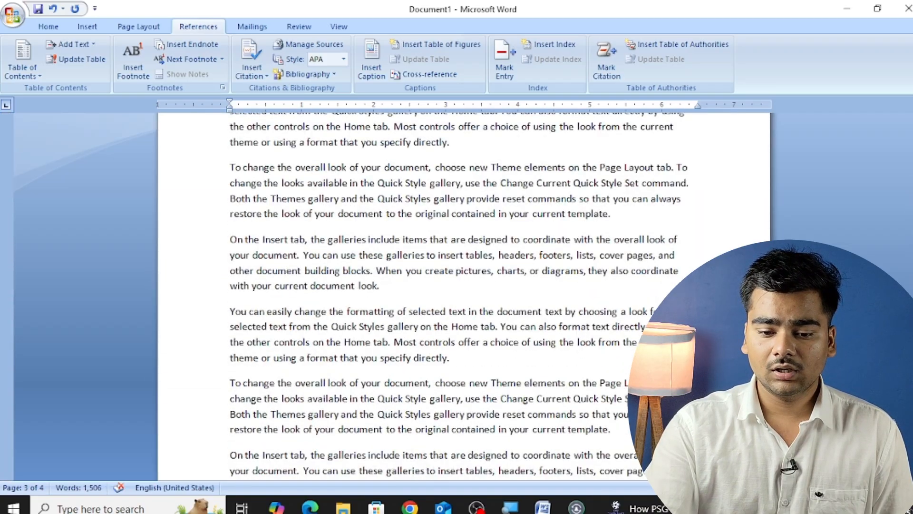
pyautogui.scroll(-5, 459, 285)
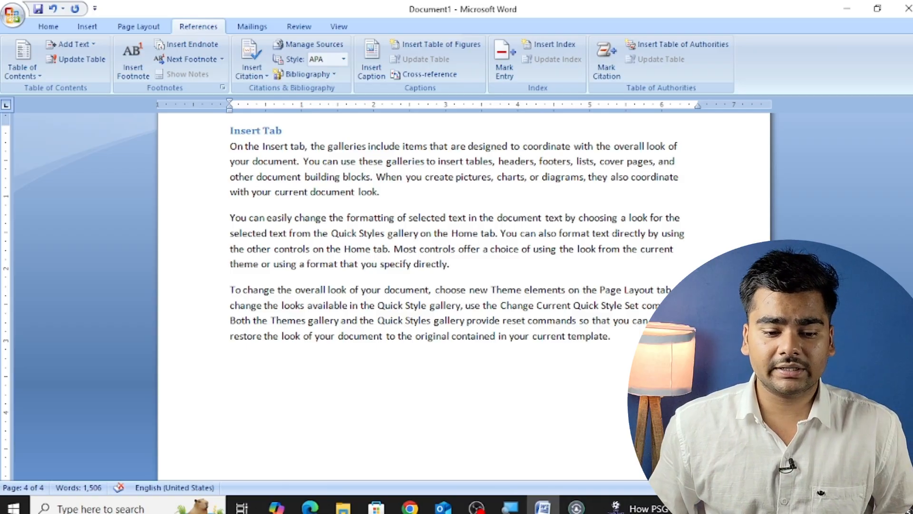
pyautogui.hotkey('ctrl', 'Return')
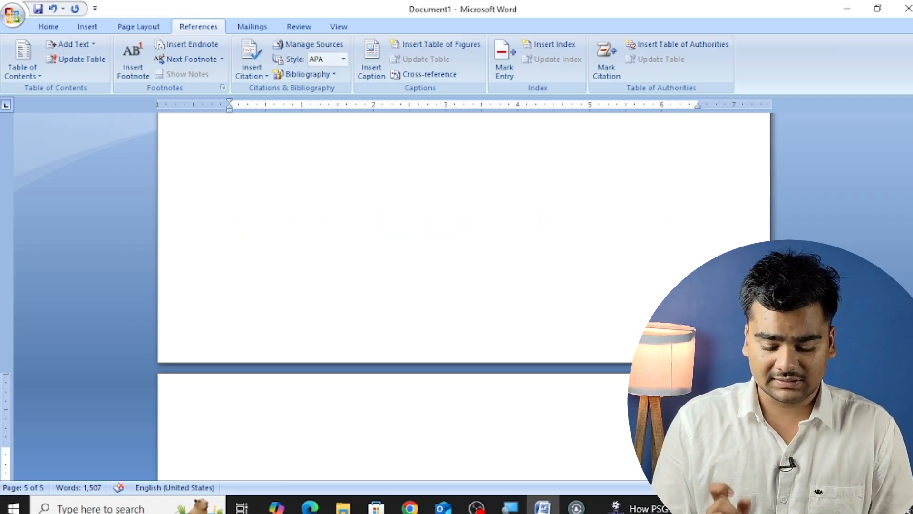
pyautogui.write('Lesson-')
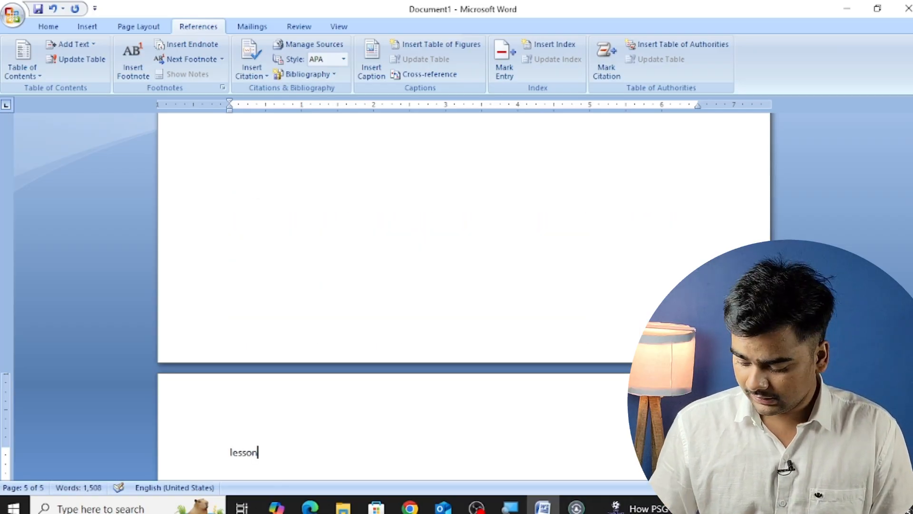
pyautogui.write('3')
pyautogui.press('Return')
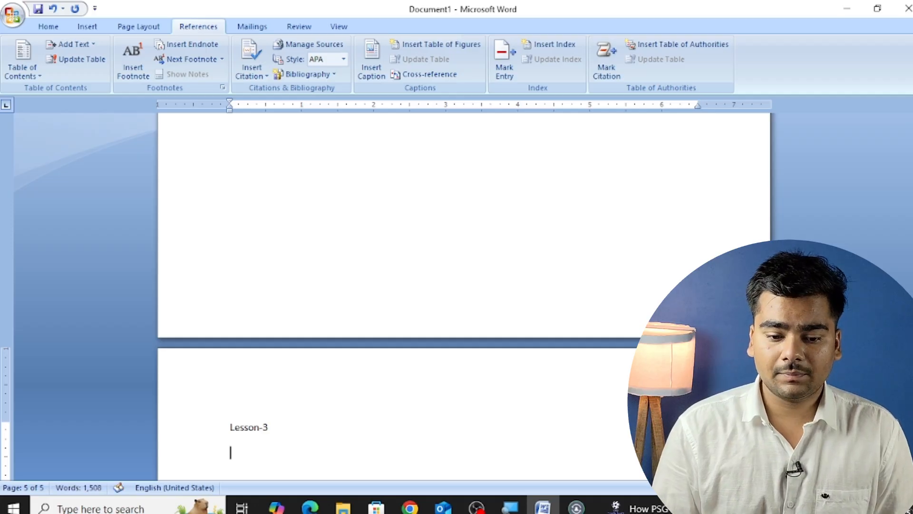
# Step: Add the lines "Power point", "Animation" and "Effect" below Lesson-3
pyautogui.write('Power point')
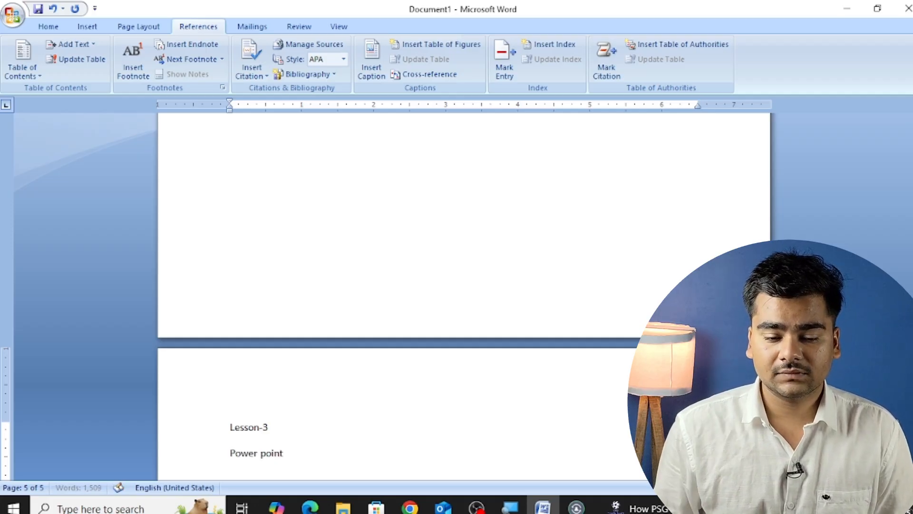
pyautogui.press('Return')
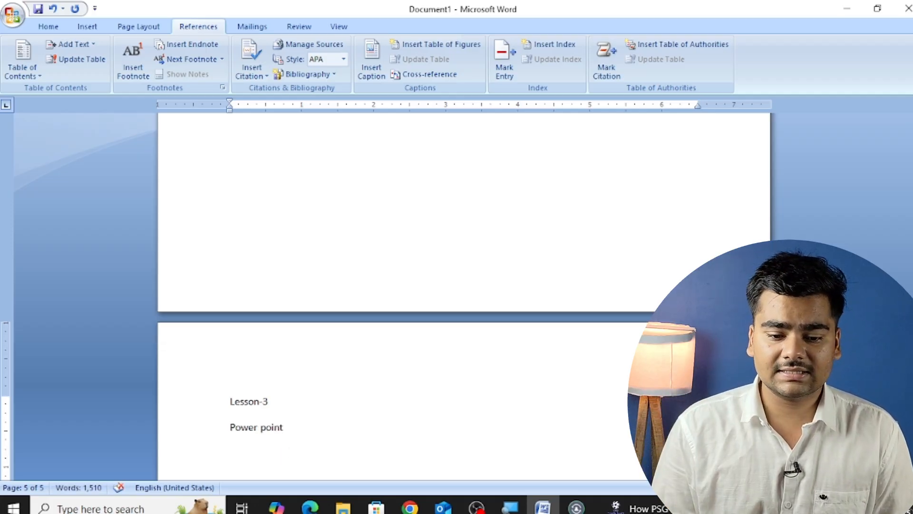
pyautogui.write('Animation')
pyautogui.press('Return')
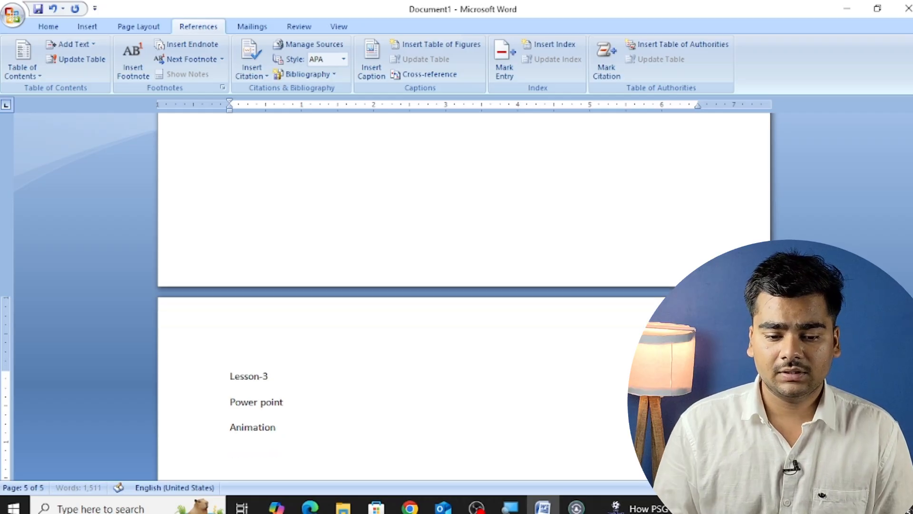
pyautogui.write('Effe')
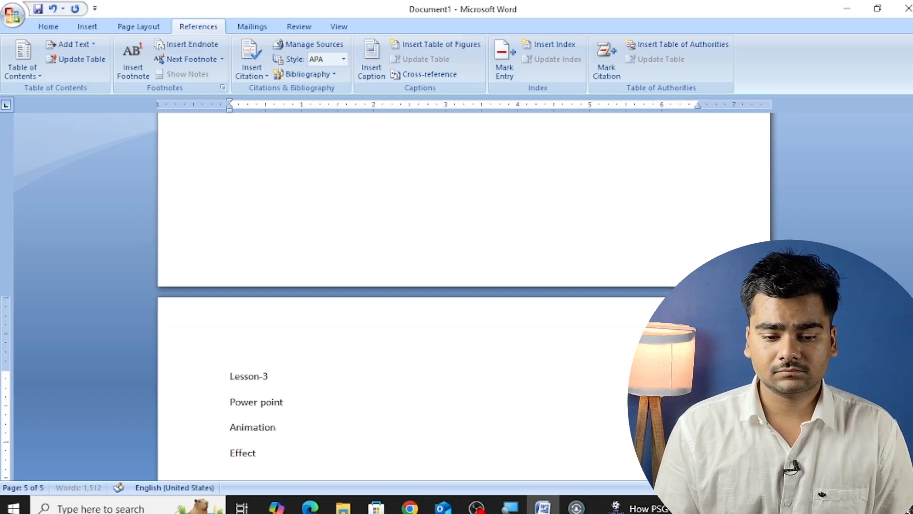
pyautogui.write('ct')
# Step: Mark the "Lesson-3" line as a Level 1 table of contents entry
pyautogui.moveTo(312, 379); pyautogui.dragTo(229, 378)
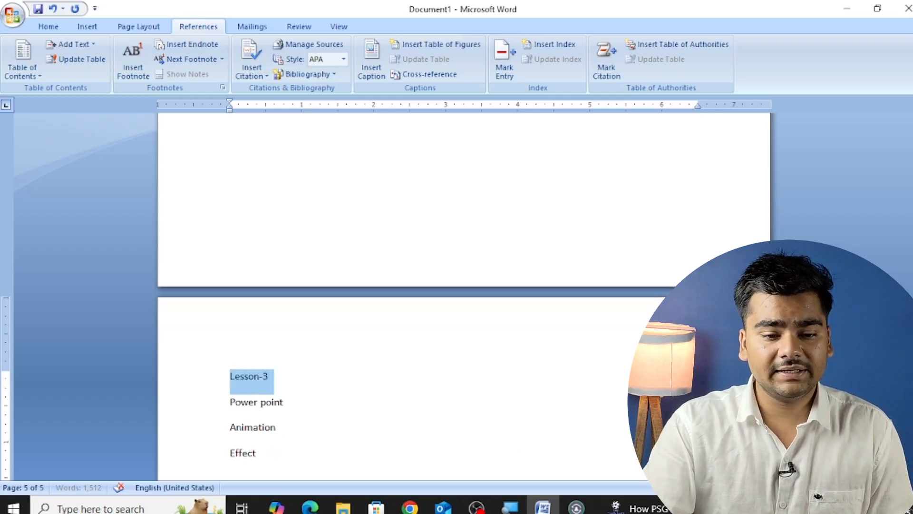
pyautogui.click(84, 46)
pyautogui.click(95, 76)
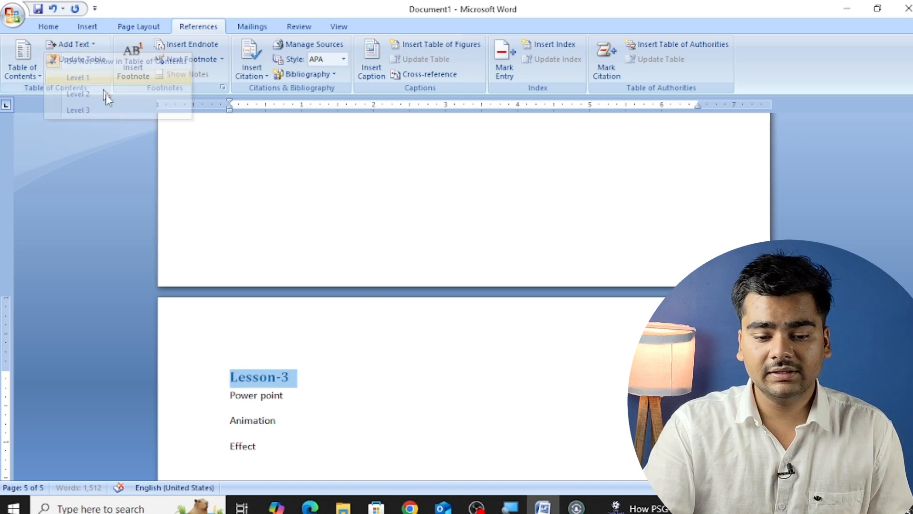
# Step: Mark the "Power point" line under Lesson-3 as a Level 2 table of contents entry
pyautogui.click(286, 395)
pyautogui.tripleClick(243, 397)
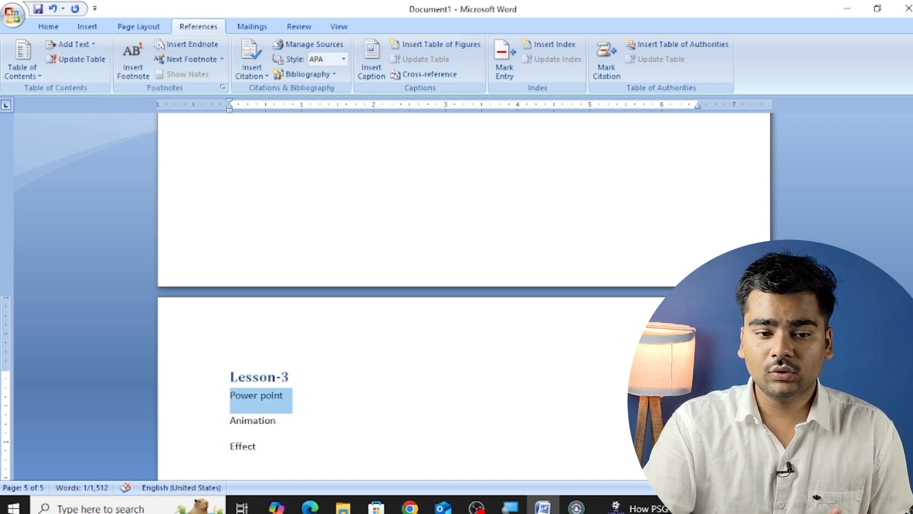
pyautogui.click(79, 46)
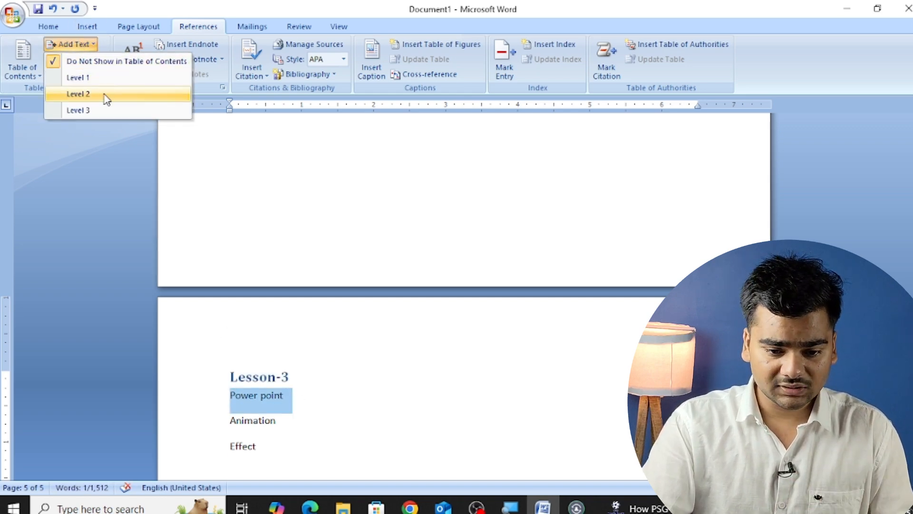
pyautogui.click(78, 94)
# Step: Mark the "Animation" and "Effect" lines under Power point as Level 3 table of contents entries
pyautogui.scroll(-2, 261, 394)
pyautogui.moveTo(230, 351); pyautogui.dragTo(264, 389)
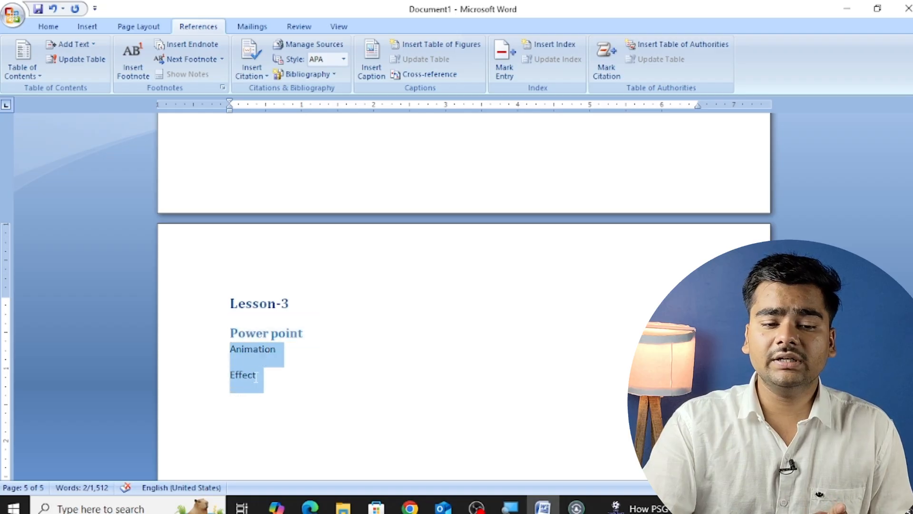
pyautogui.click(74, 44)
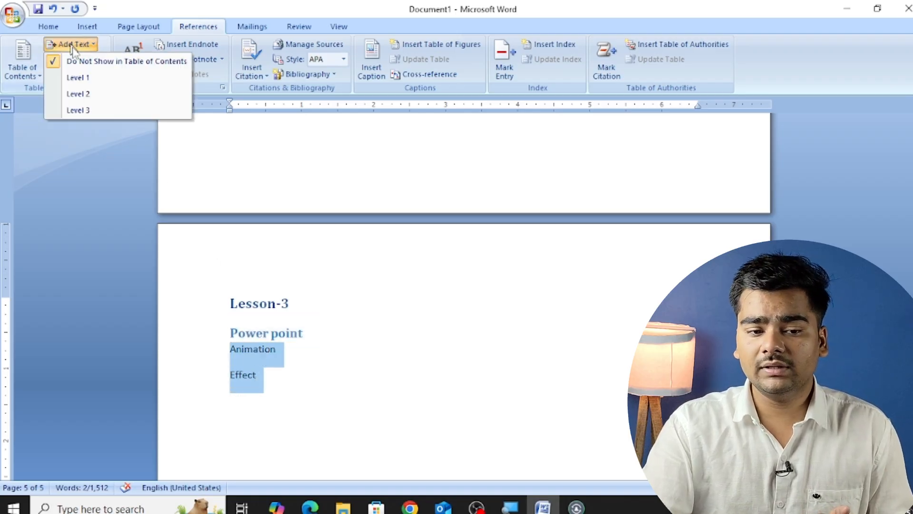
pyautogui.click(102, 111)
# Step: Update the entire table of contents to include the Lesson-3 headings
pyautogui.scroll(5, 515, 403)
pyautogui.scroll(-10, 515, 403)
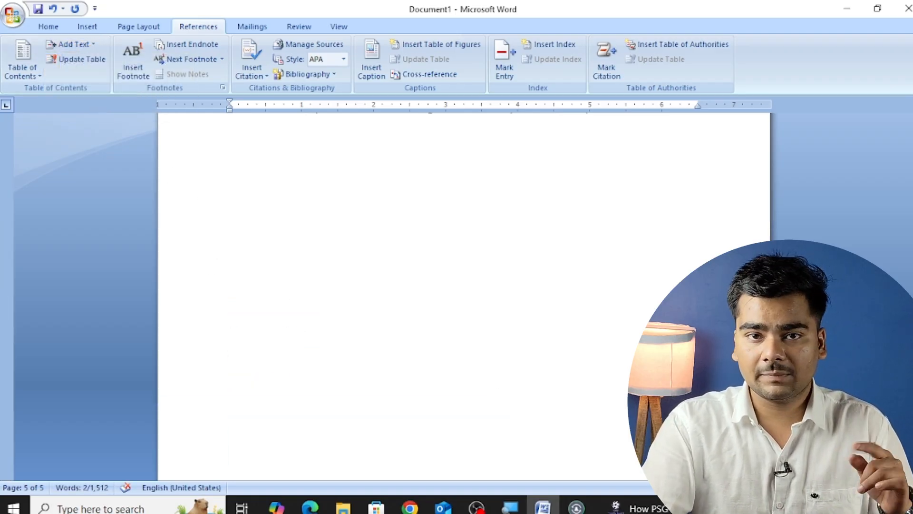
pyautogui.scroll(15, 509, 395)
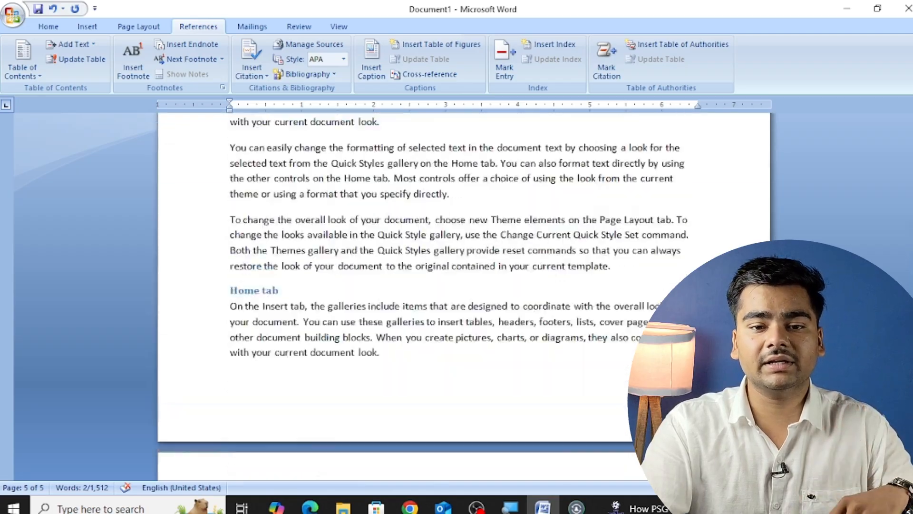
pyautogui.scroll(6, 510, 402)
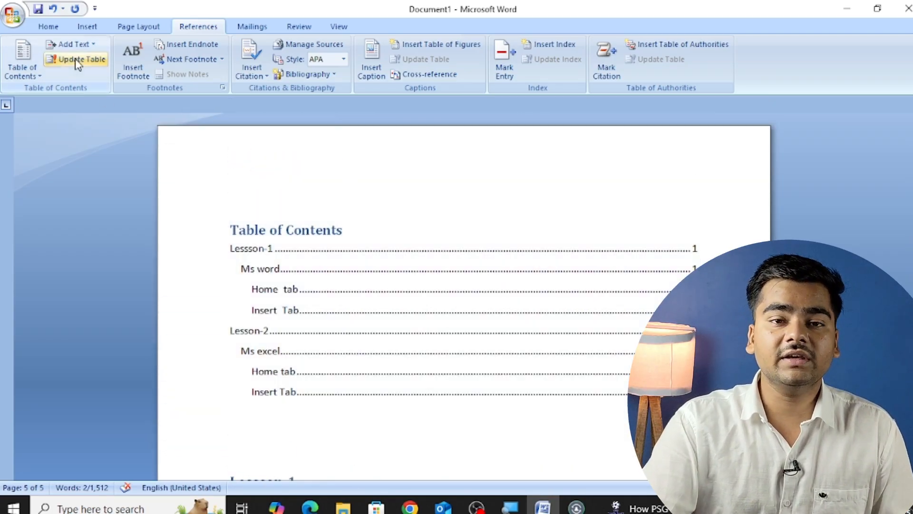
pyautogui.click(76, 60)
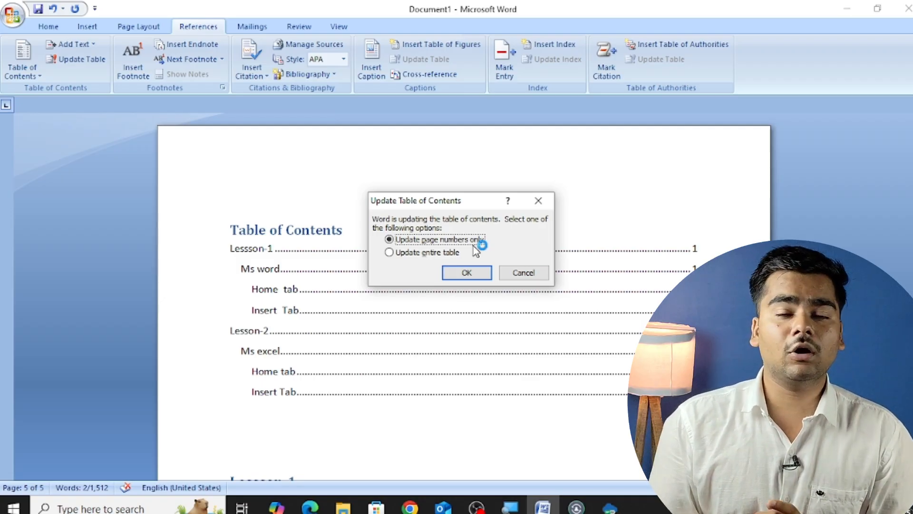
pyautogui.click(413, 252)
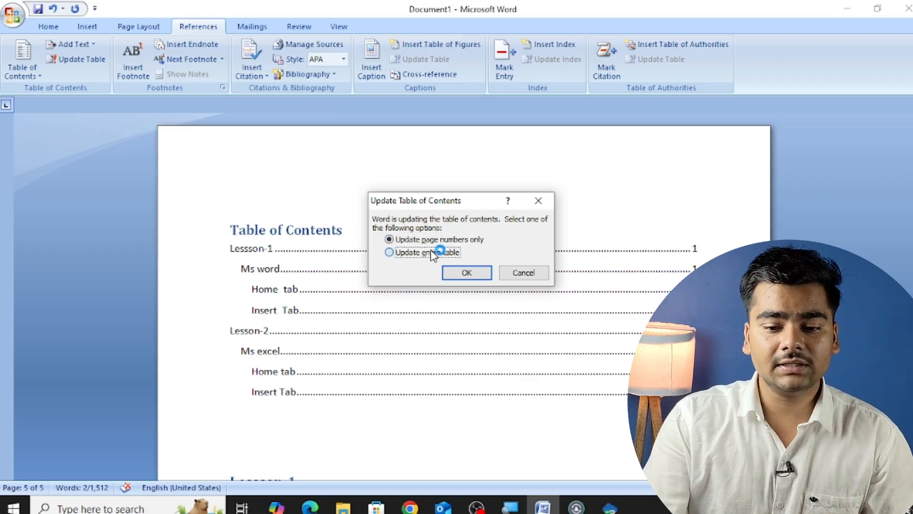
pyautogui.click(464, 273)
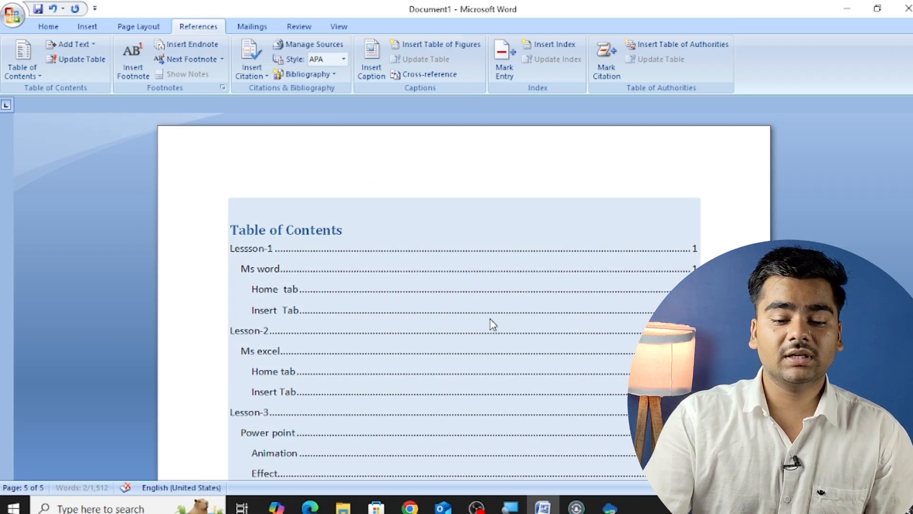
pyautogui.scroll(-1, 493, 328)
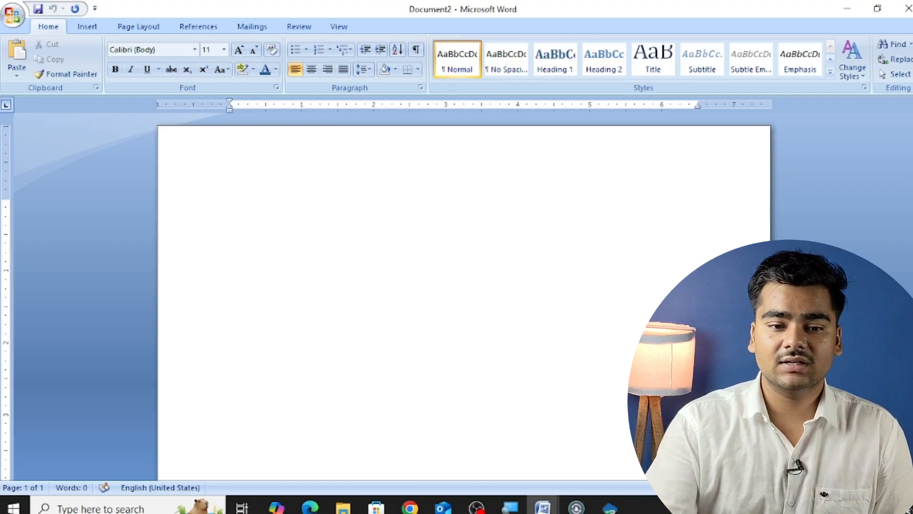
# Step: Generate sample paragraphs with =rand() in the blank document, and undo the expansion back to the formula
pyautogui.click(195, 26)
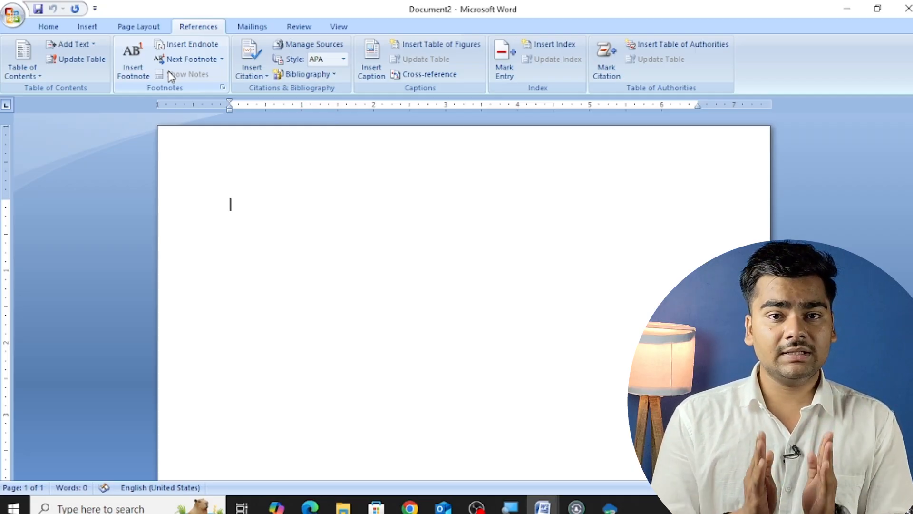
pyautogui.click(169, 73)
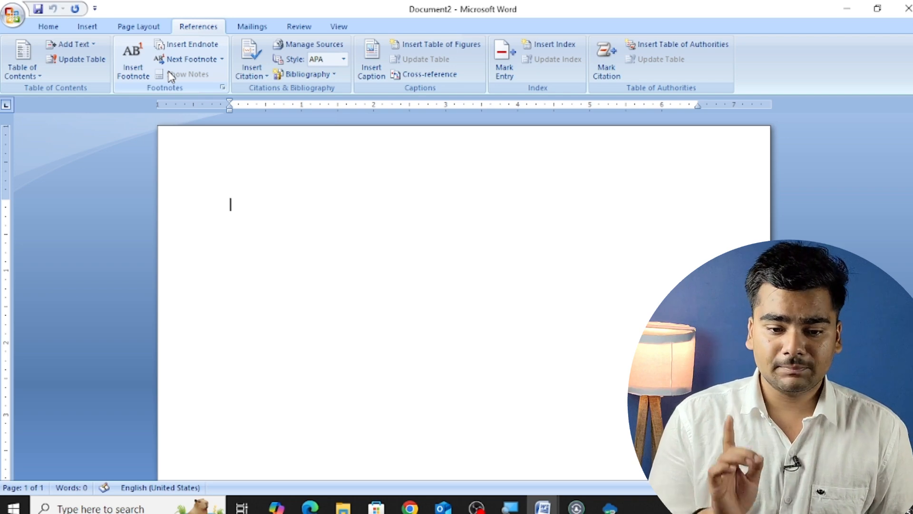
pyautogui.write('=')
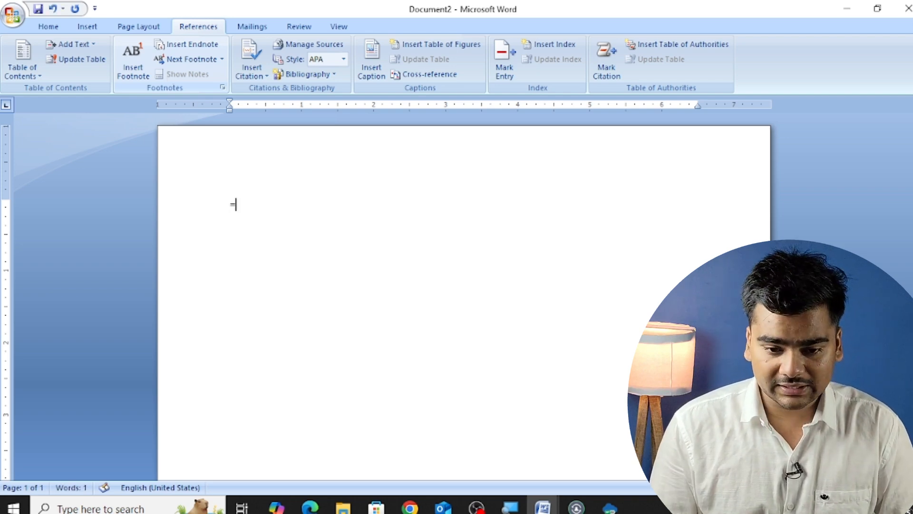
pyautogui.write('rand()')
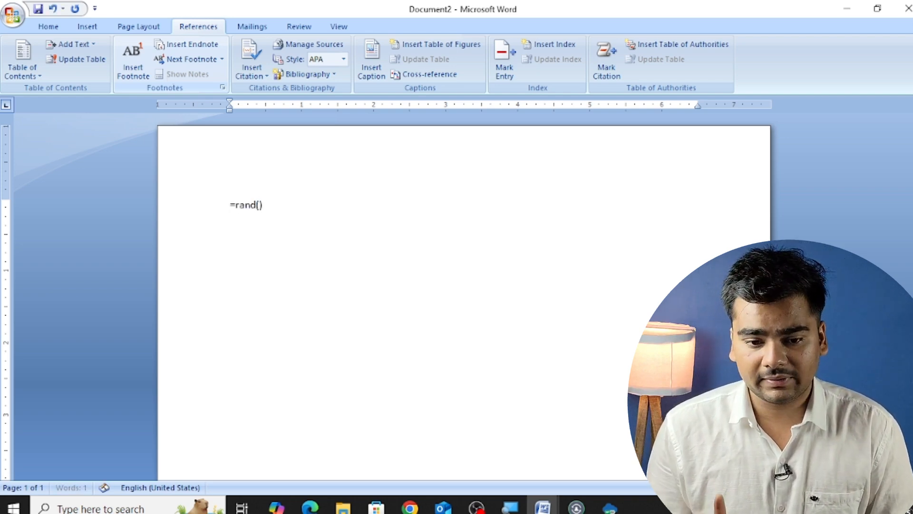
pyautogui.press('Return')
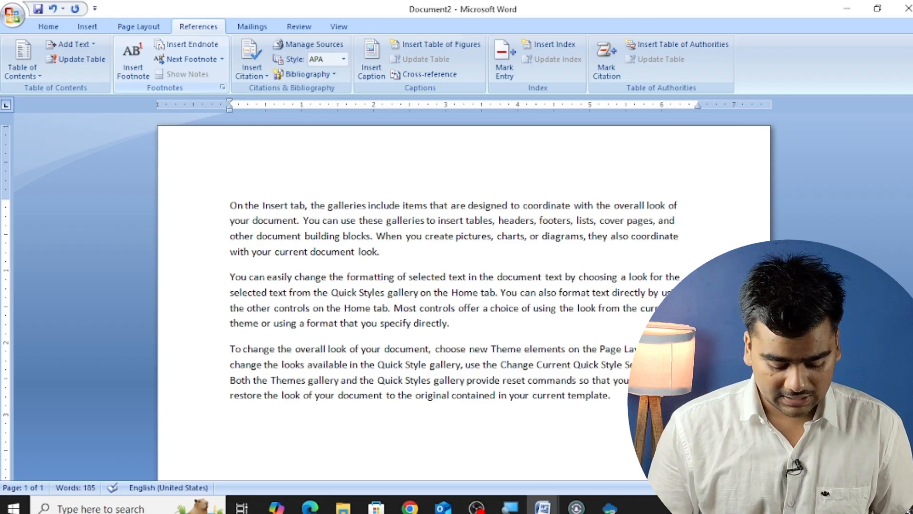
pyautogui.hotkey('ctrl', 'z')
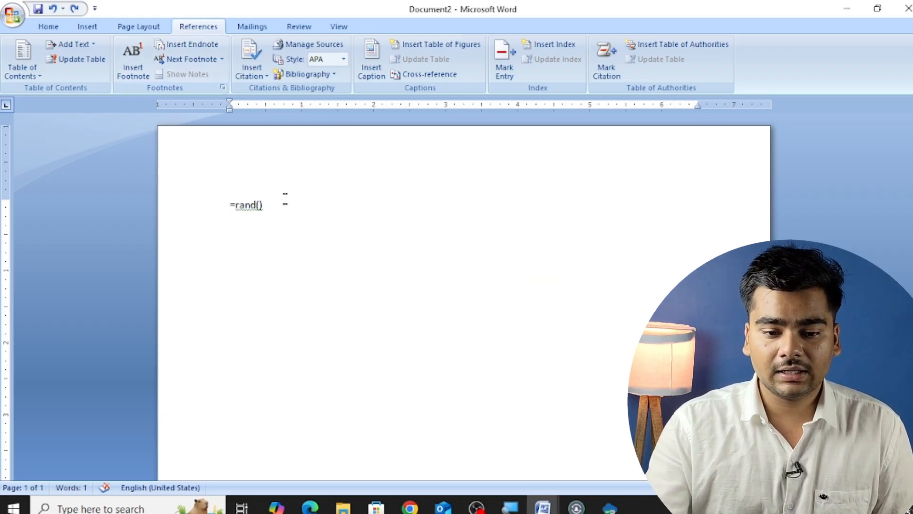
# Step: Change the formula to =rand(20) and expand it into sample paragraphs
pyautogui.press('Left')
pyautogui.press('Left')
pyautogui.write('20')
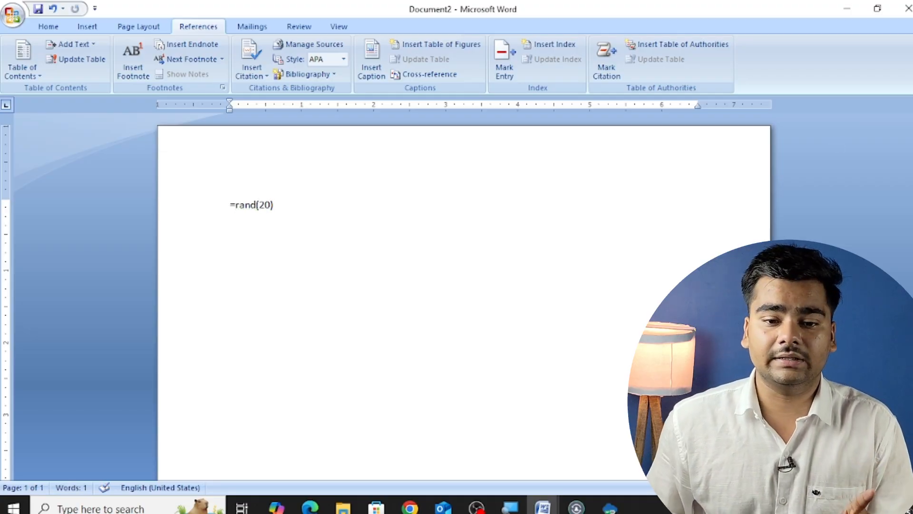
pyautogui.press('Return')
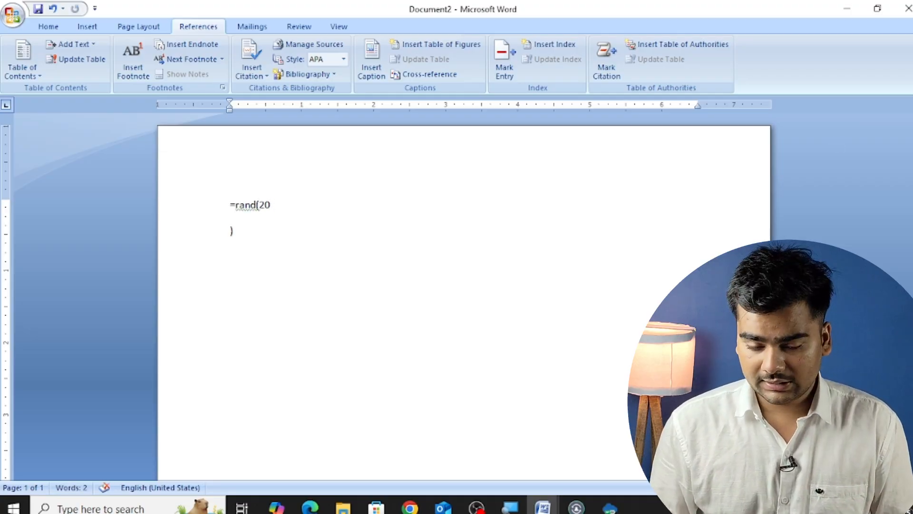
pyautogui.hotkey('ctrl', 'z')
pyautogui.press('Return')
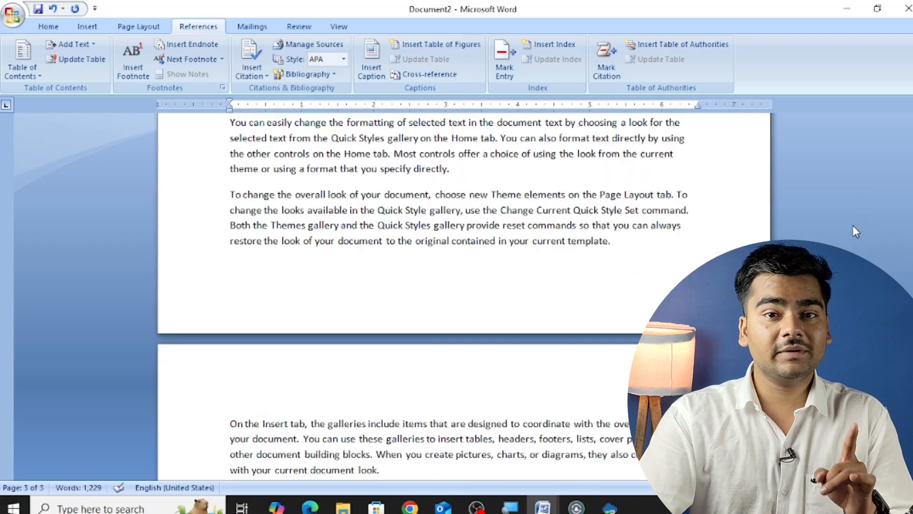
# Step: Insert a footnote after "your document" in the first paragraph of page 1 with the note text "file"
pyautogui.hotkey('ctrl', 'Home')
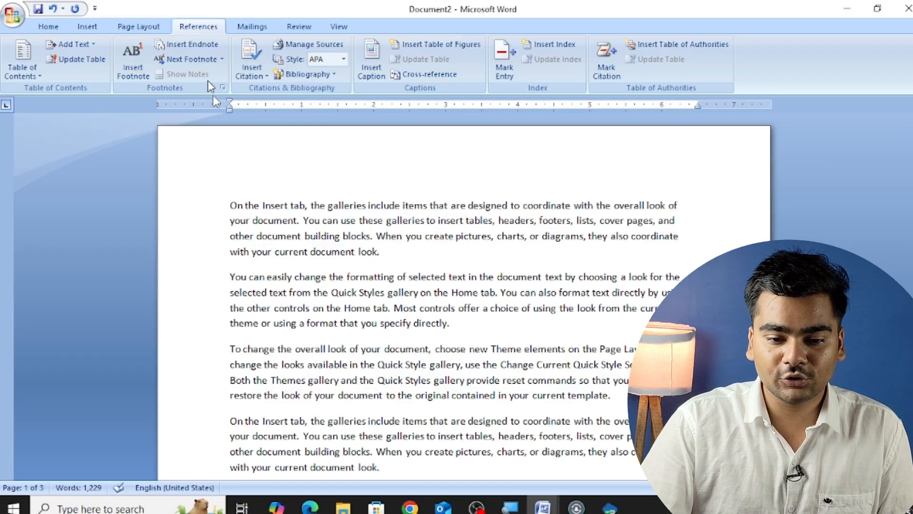
pyautogui.click(250, 220)
pyautogui.moveTo(229, 220); pyautogui.dragTo(296, 220)
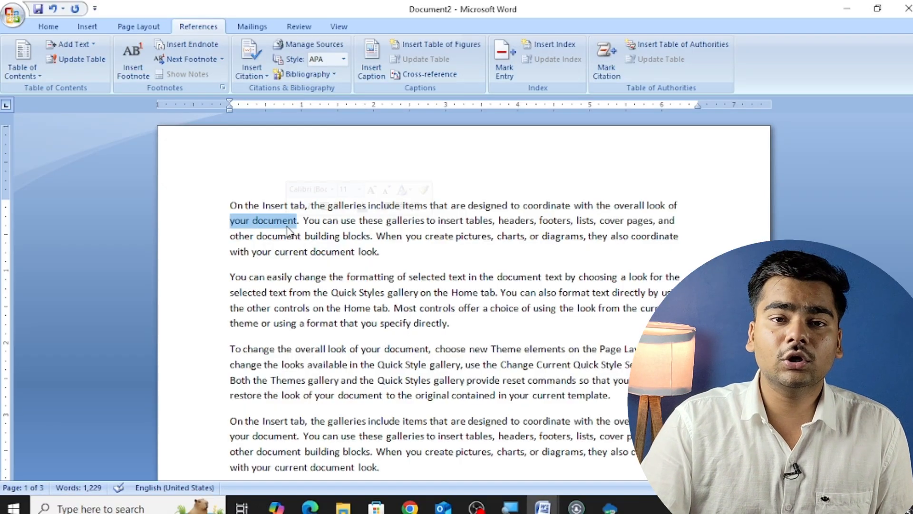
pyautogui.click(135, 64)
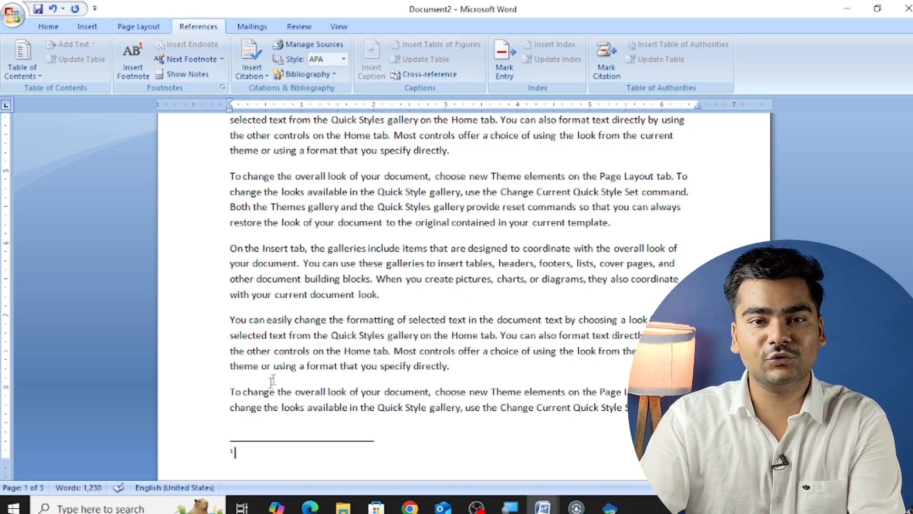
pyautogui.scroll(-1, 241, 431)
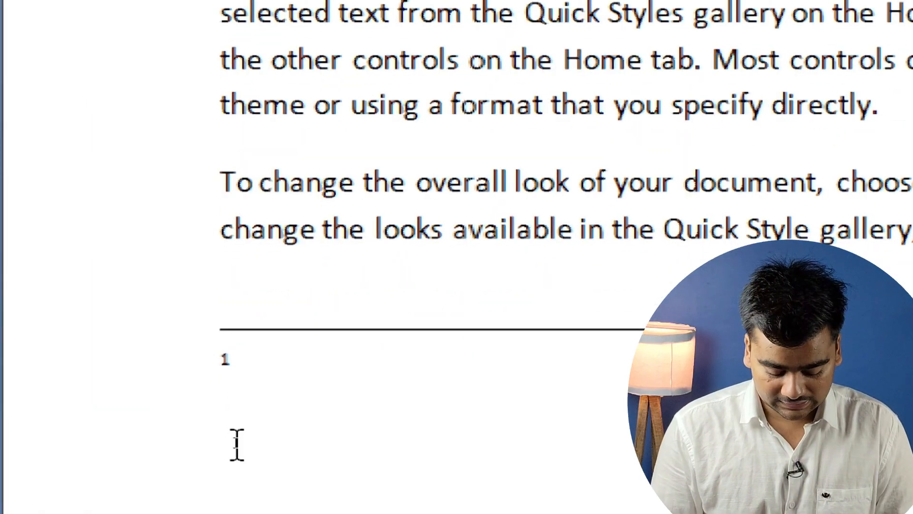
pyautogui.write('fik')
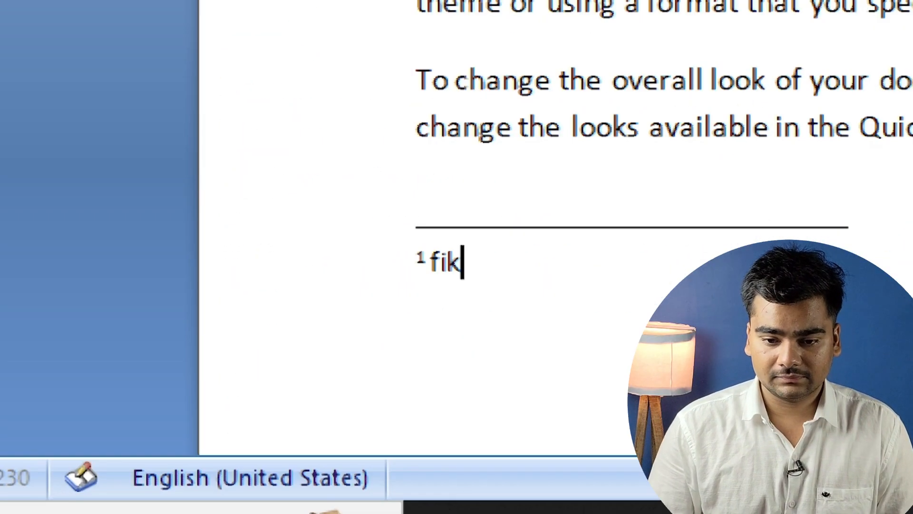
pyautogui.press('BackSpace')
pyautogui.write('le')
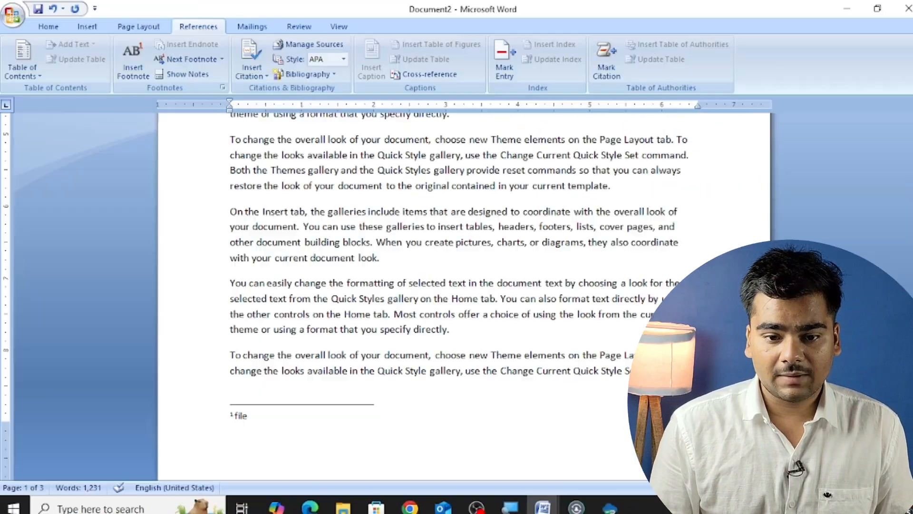
# Step: Insert a footnote at the word "formatting" in the second paragraph of page 1 with the note text "Editing"
pyautogui.scroll(10, 205, 317)
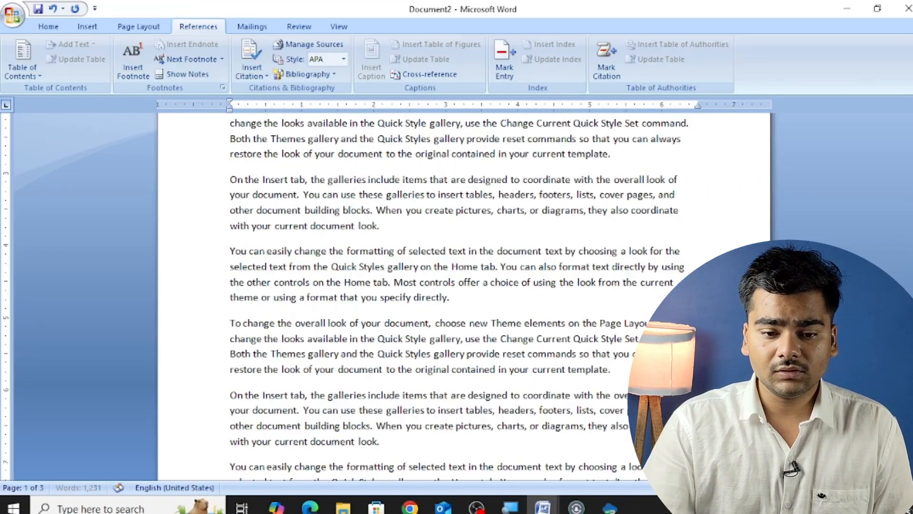
pyautogui.scroll(5, 459, 295)
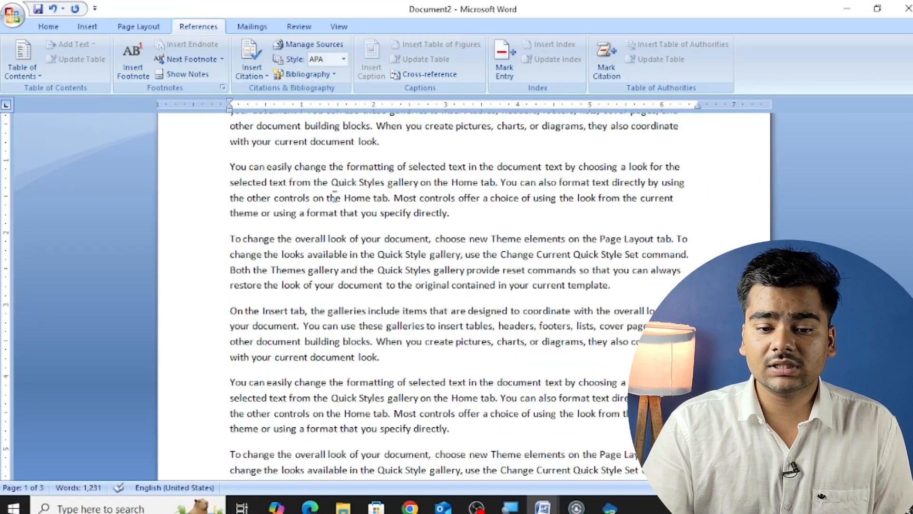
pyautogui.moveTo(295, 166); pyautogui.dragTo(395, 168)
pyautogui.click(347, 167)
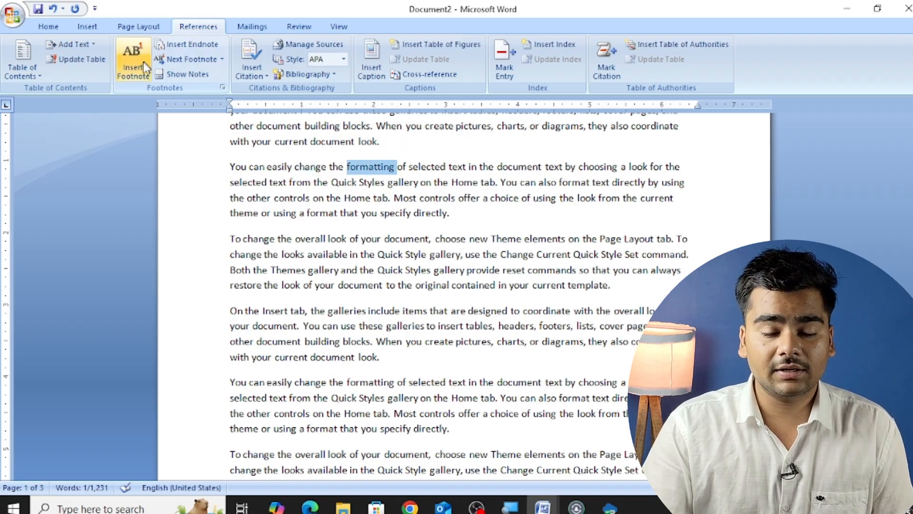
pyautogui.click(126, 65)
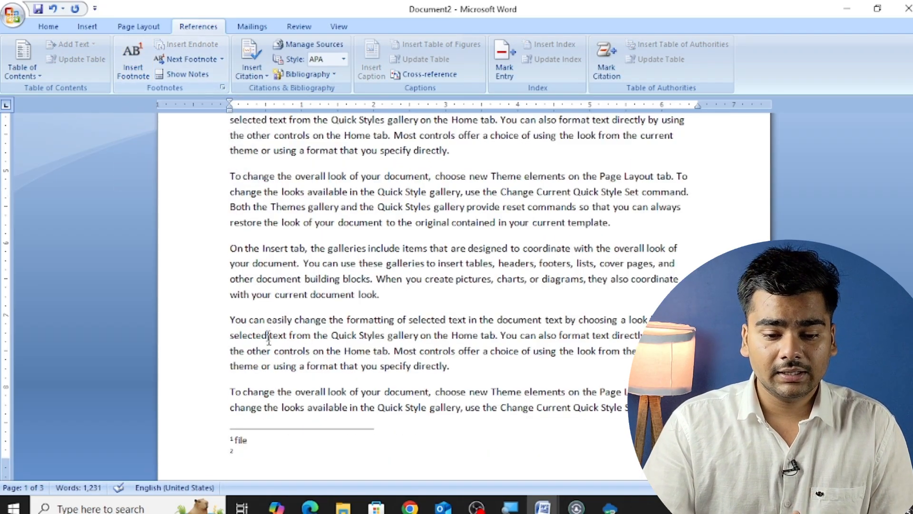
pyautogui.scroll(-2, 268, 338)
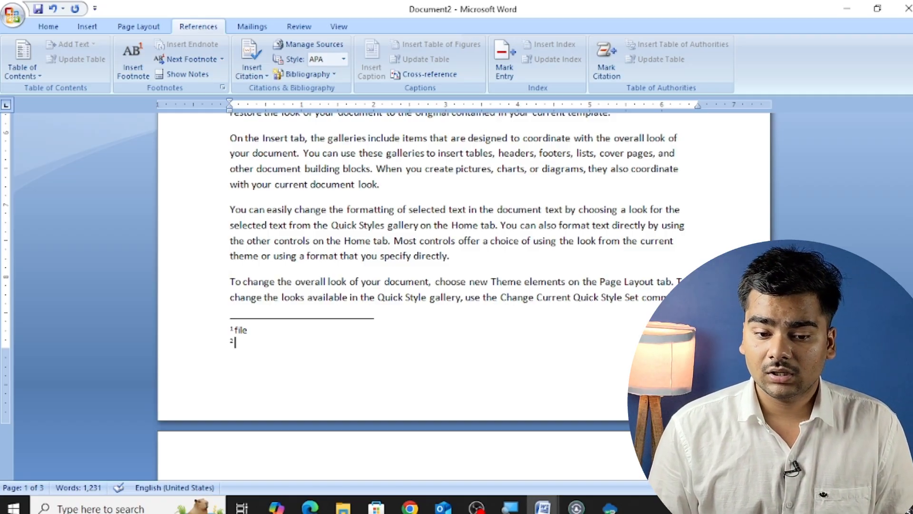
pyautogui.write('Eid')
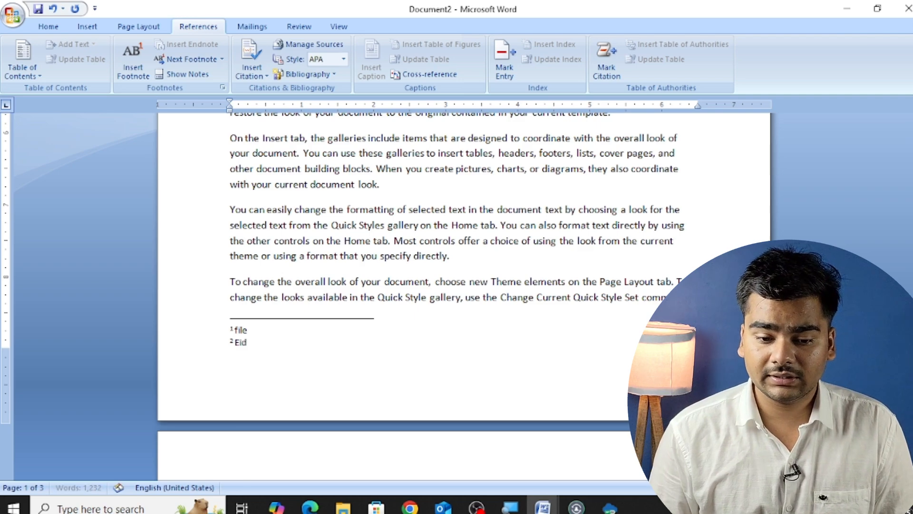
pyautogui.press('BackSpace')
pyautogui.press('BackSpace')
pyautogui.write('diting')
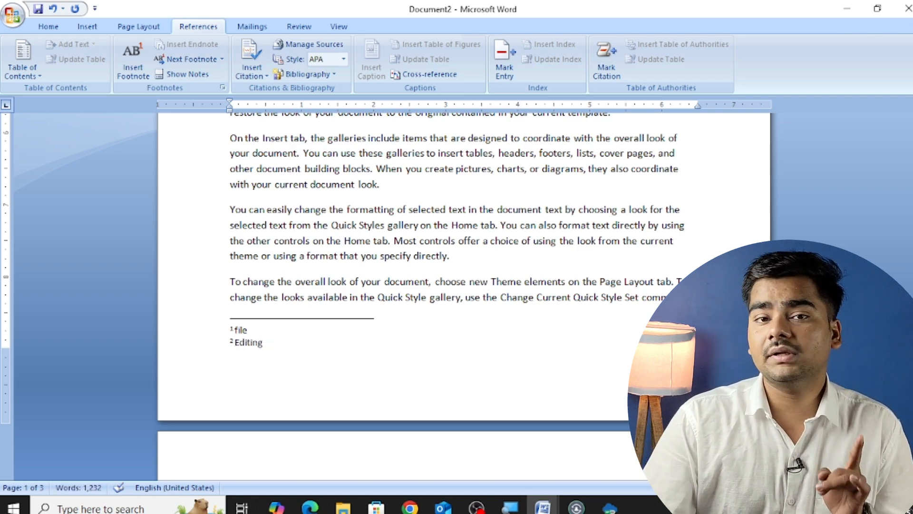
# Step: Examine the two footnote reference marks in the body text and their matching notes at the foot of page 1
pyautogui.scroll(6, 144, 447)
pyautogui.scroll(5, 75, 432)
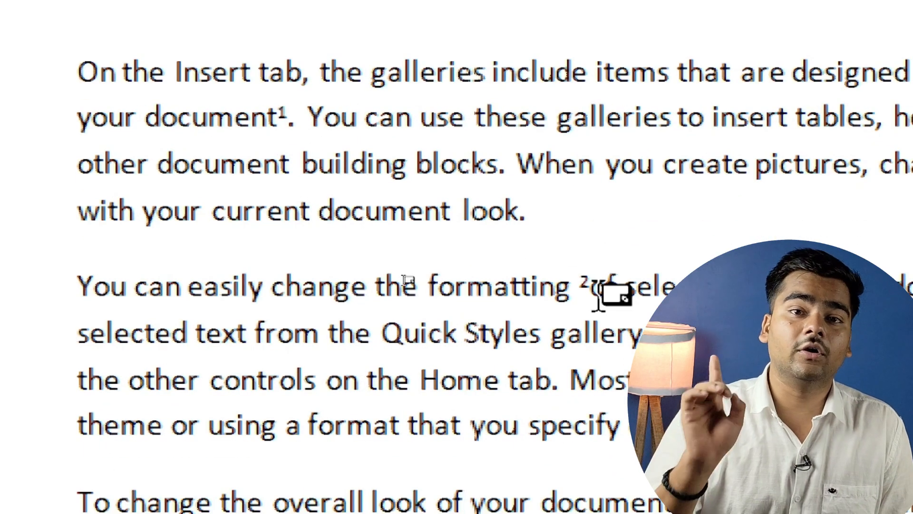
pyautogui.moveTo(598, 299)
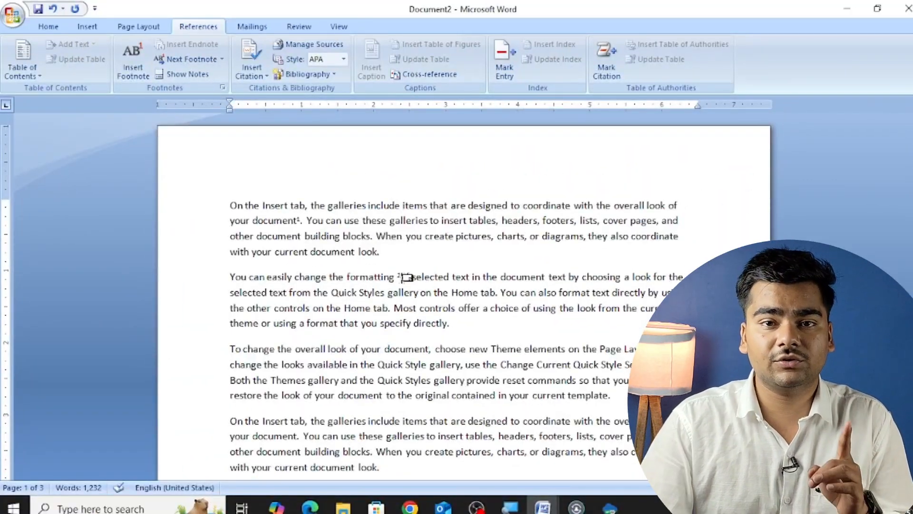
pyautogui.scroll(-6, 380, 285)
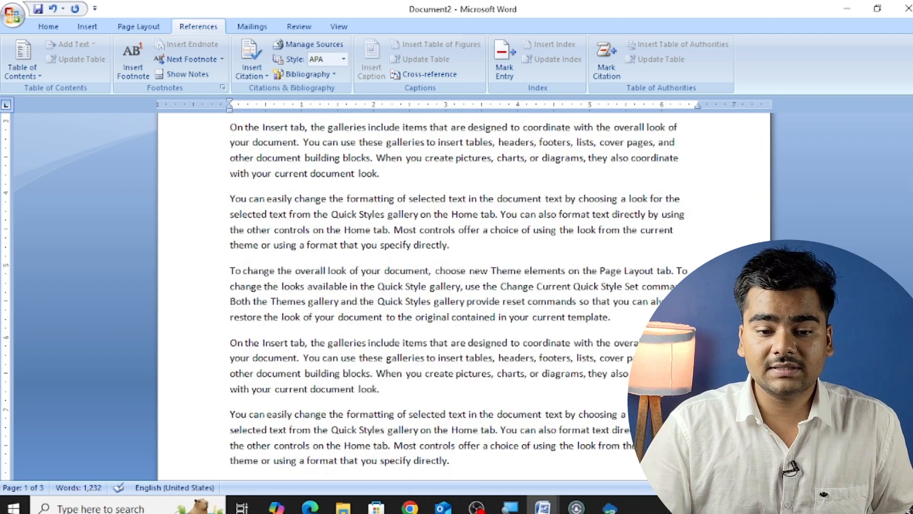
pyautogui.keyDown('ctrl'); pyautogui.scroll(-4, 235, 310); pyautogui.keyUp('ctrl')
pyautogui.scroll(-1, 234, 310)
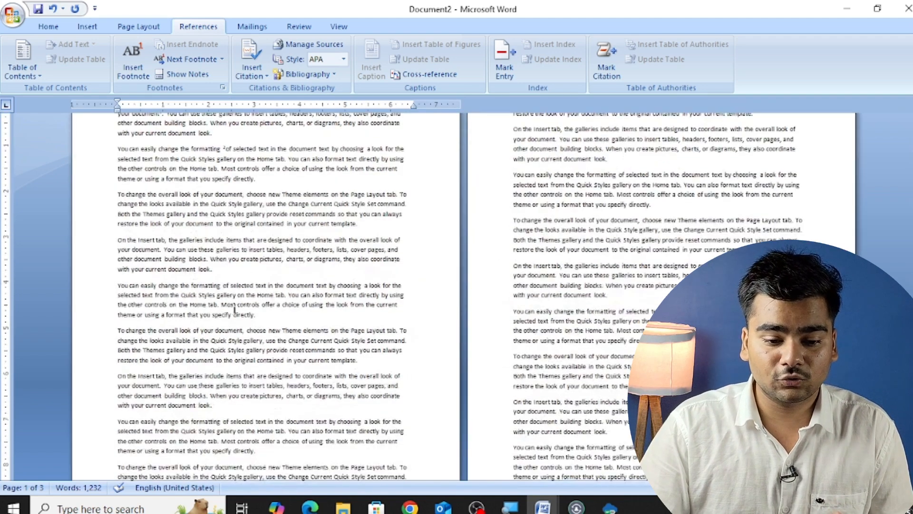
pyautogui.scroll(-3, 234, 310)
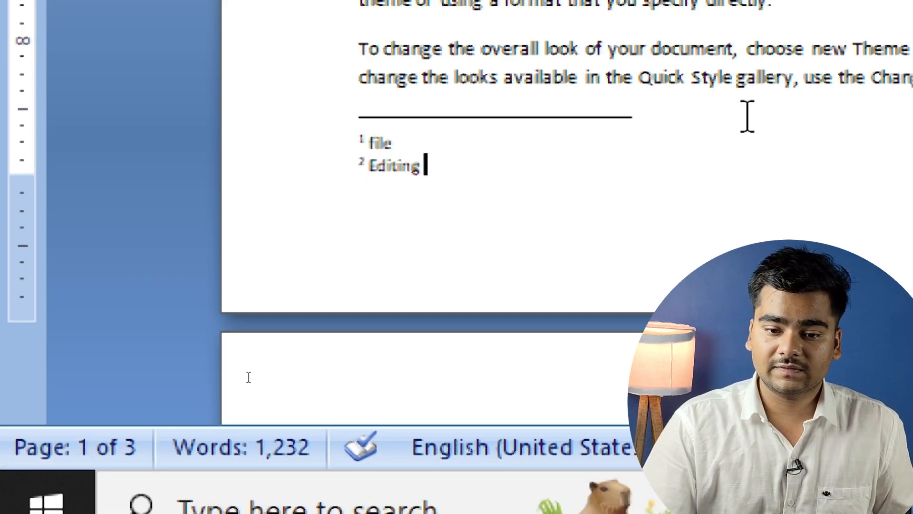
# Step: Insert a footnote after the word "Both" at the start of page 3 and fill in filler note text
pyautogui.scroll(-3, 751, 121)
pyautogui.scroll(-1, 731, 153)
pyautogui.click(423, 264)
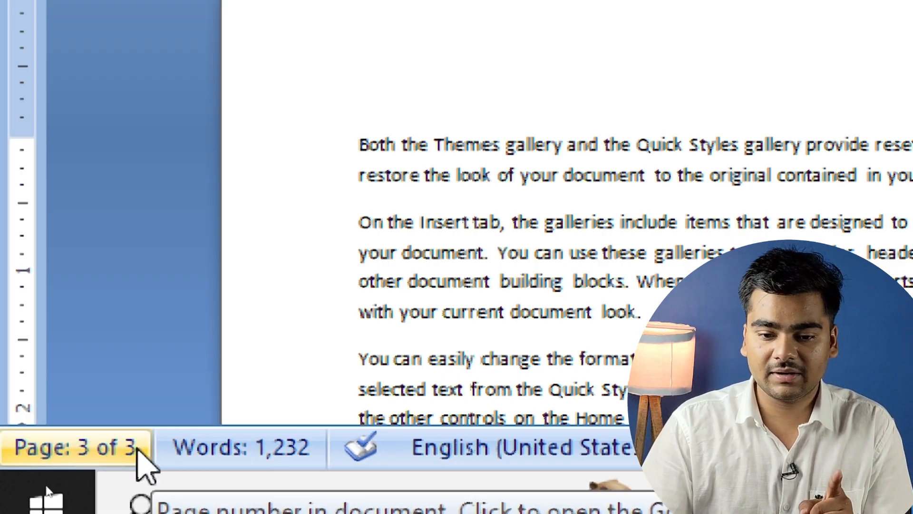
pyautogui.scroll(-2, 623, 141)
pyautogui.scroll(-3, 623, 140)
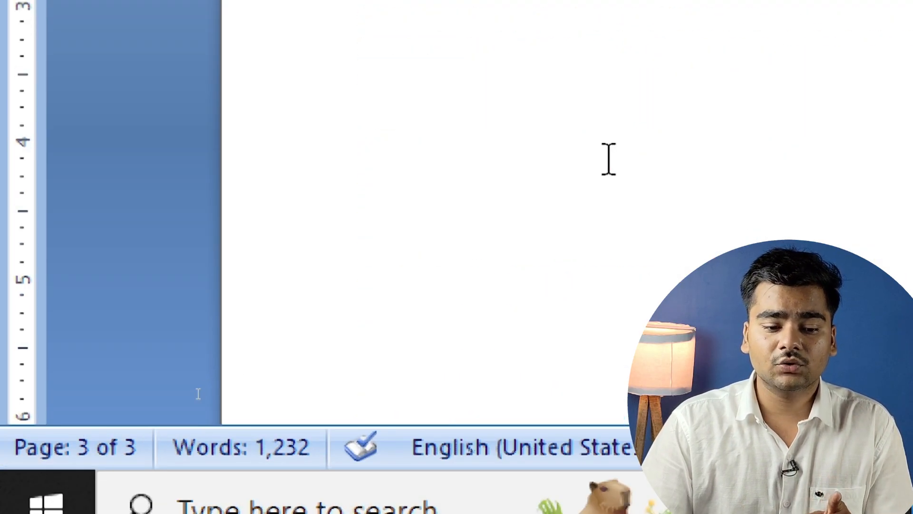
pyautogui.scroll(6, 607, 159)
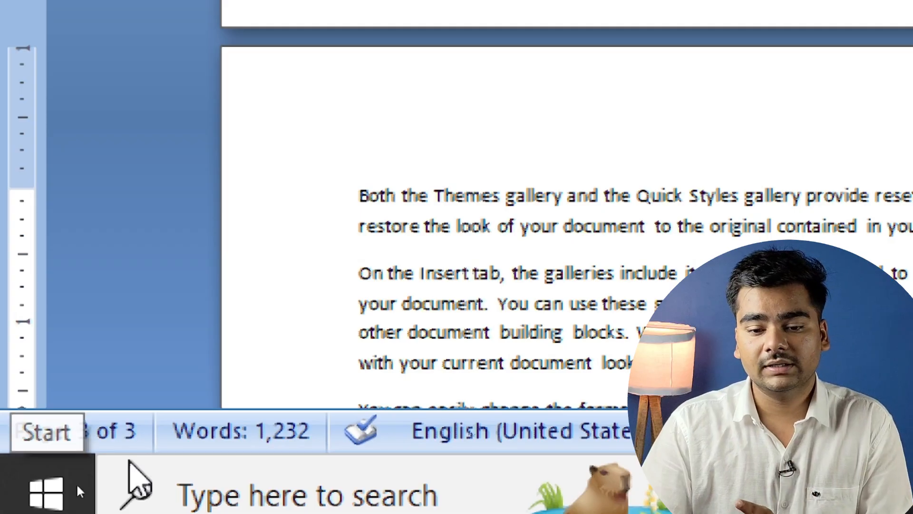
pyautogui.moveTo(358, 188); pyautogui.dragTo(399, 179)
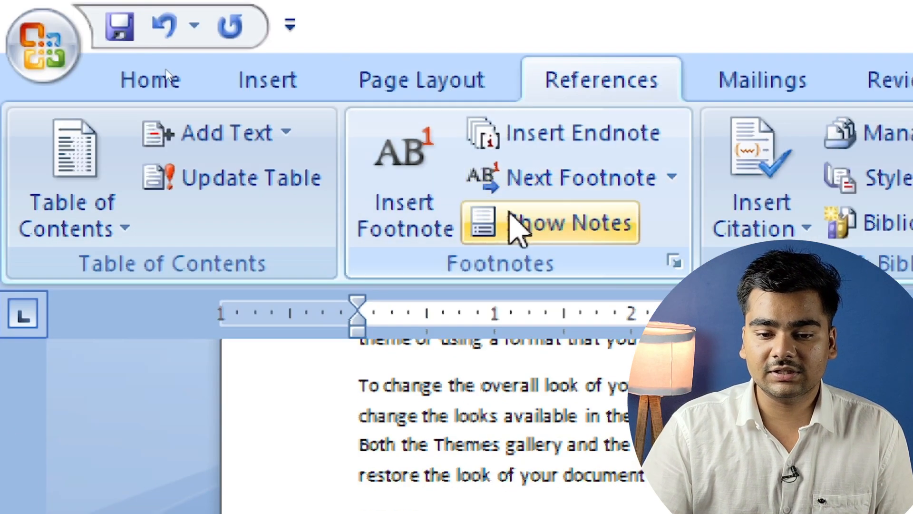
pyautogui.click(413, 224)
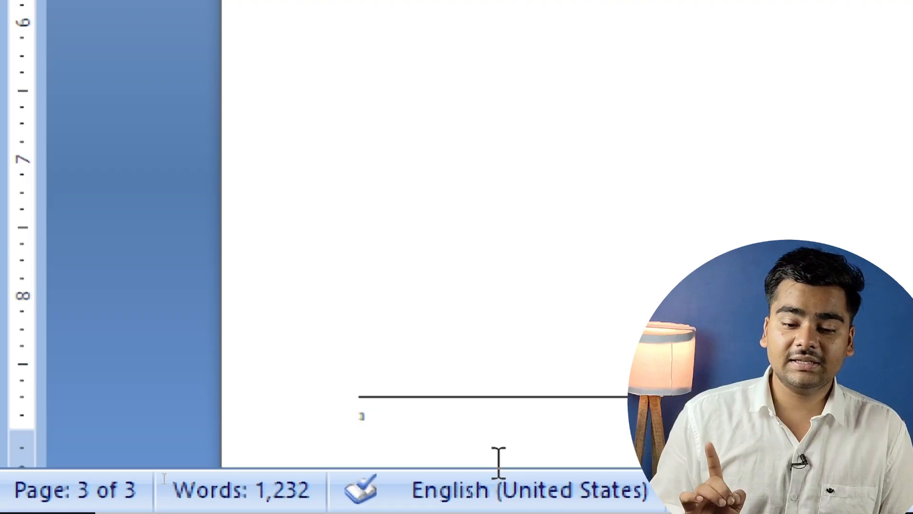
pyautogui.write('afjkdsl fjsdjkdl')
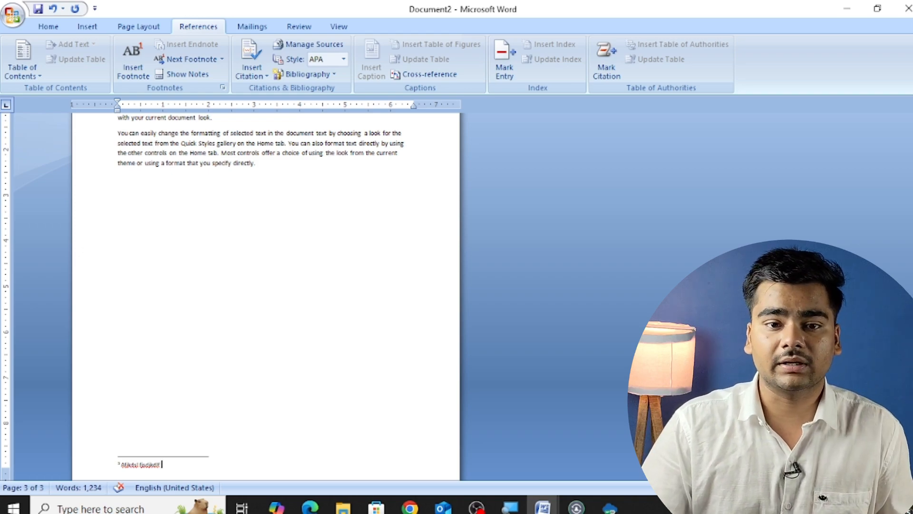
# Step: Insert an endnote at the end of page 1's first line with the note text "Ksadfjsdkf dkdjsfk dsjdkslf kds"
pyautogui.keyDown('ctrl'); pyautogui.scroll(-3, 183, 263); pyautogui.keyUp('ctrl')
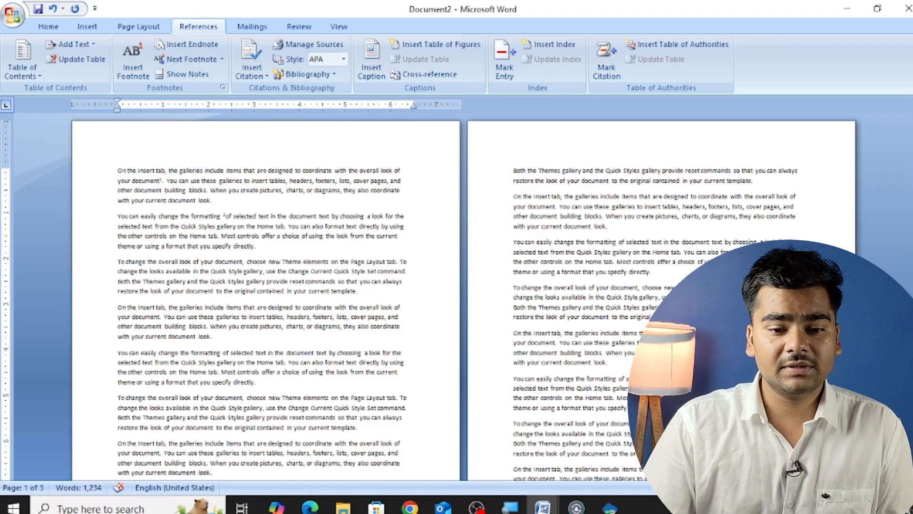
pyautogui.moveTo(118, 170); pyautogui.dragTo(401, 170)
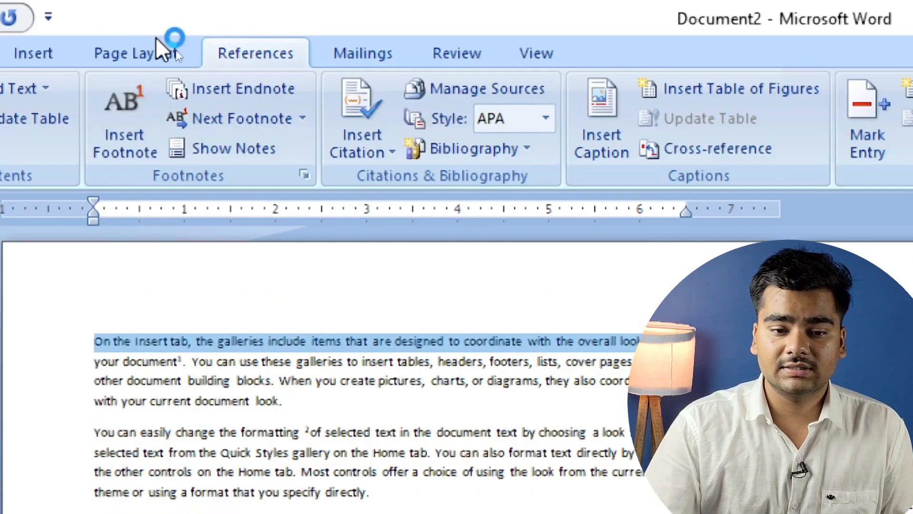
pyautogui.click(263, 90)
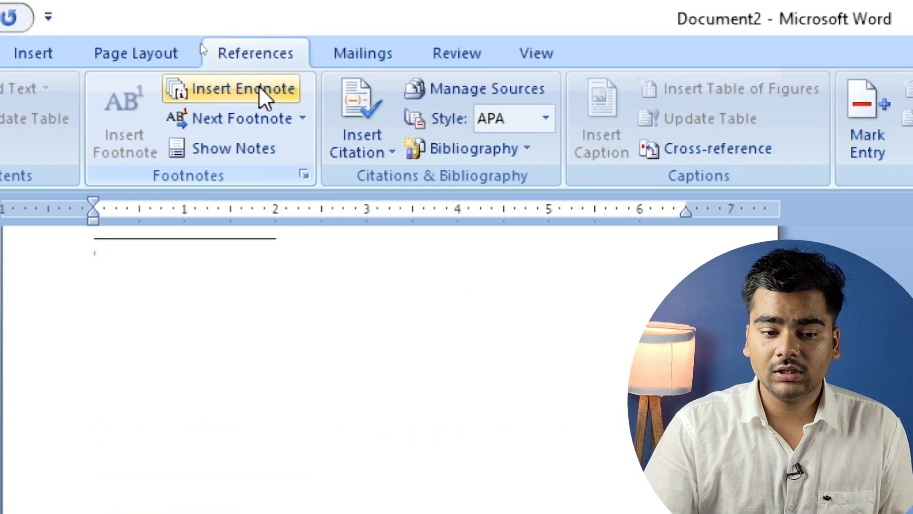
pyautogui.press('super')
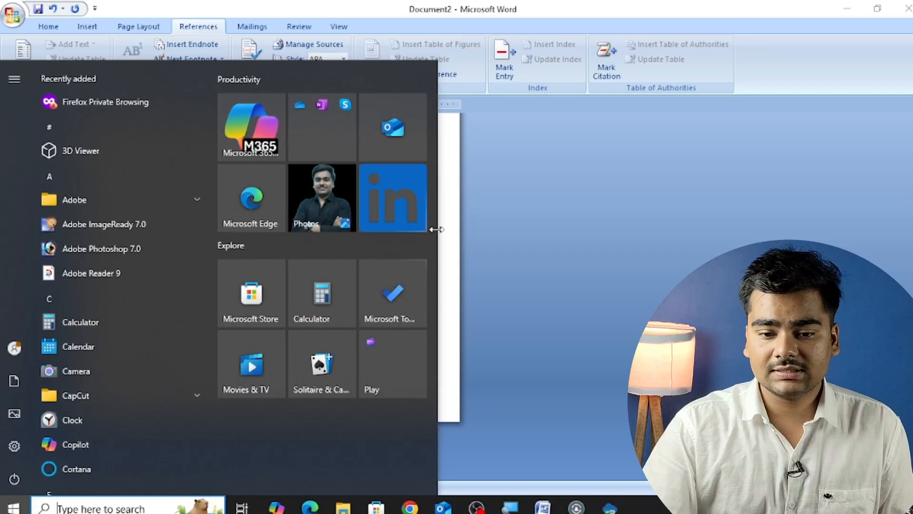
pyautogui.click(663, 340)
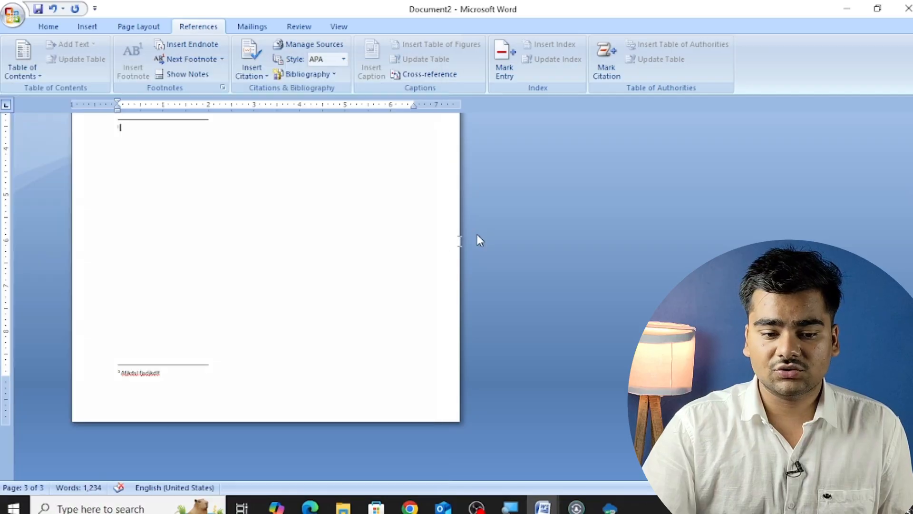
pyautogui.scroll(-4, 205, 256)
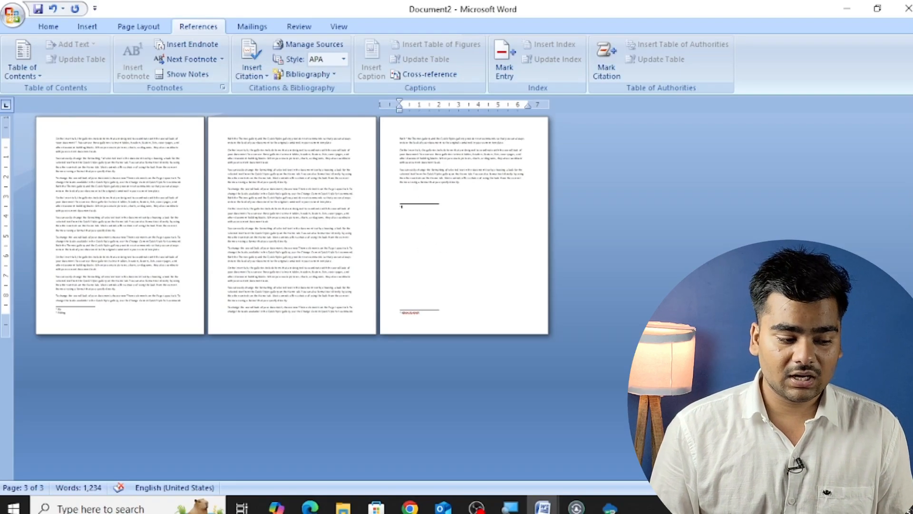
pyautogui.write('sdfgsgsdf')
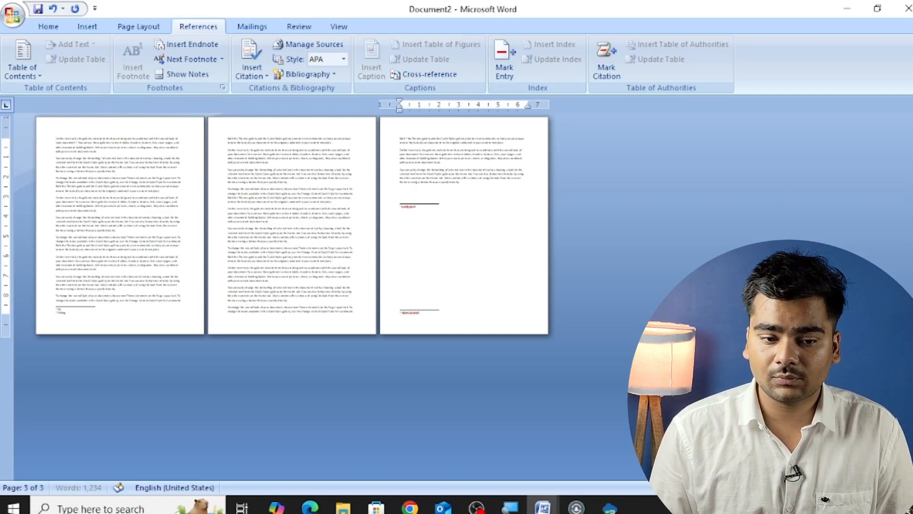
pyautogui.write(' sdf')
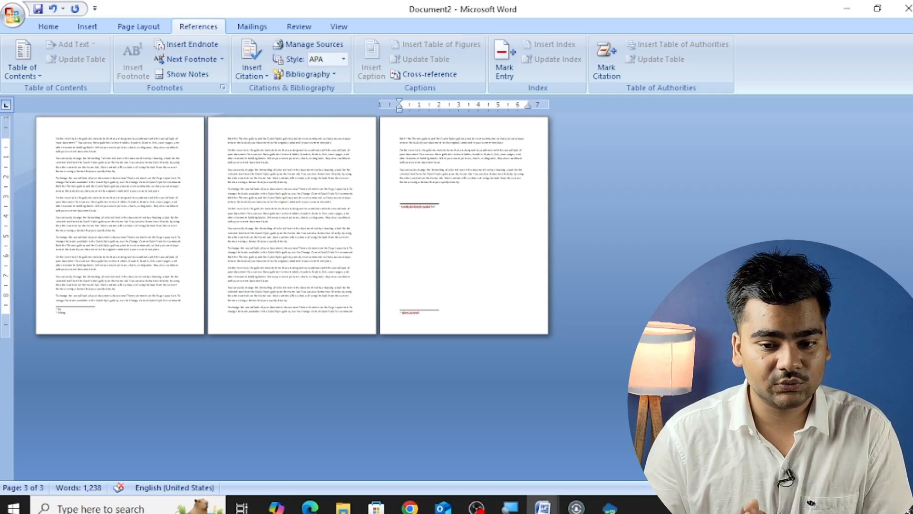
# Step: Insert an endnote at the end of page 2's first "To change the overall look" paragraph, with filler note text over several lines
pyautogui.moveTo(253, 202); pyautogui.dragTo(337, 202)
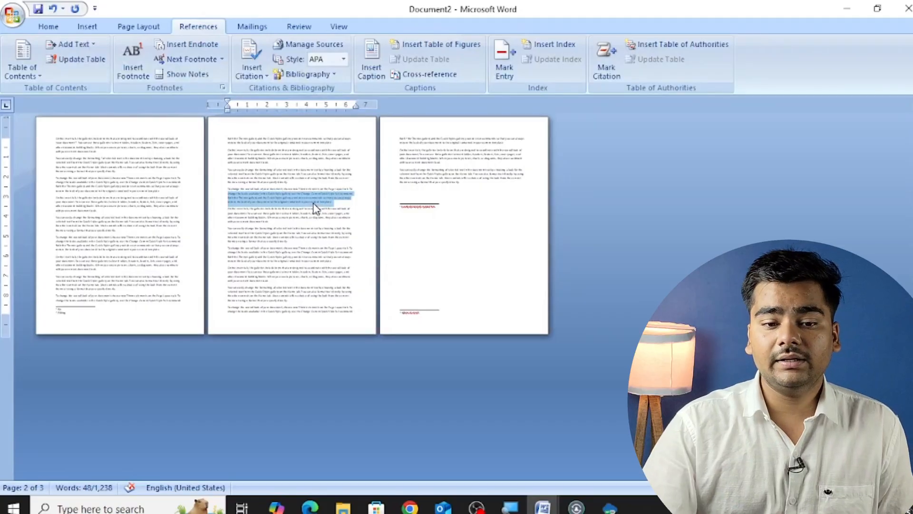
pyautogui.click(187, 44)
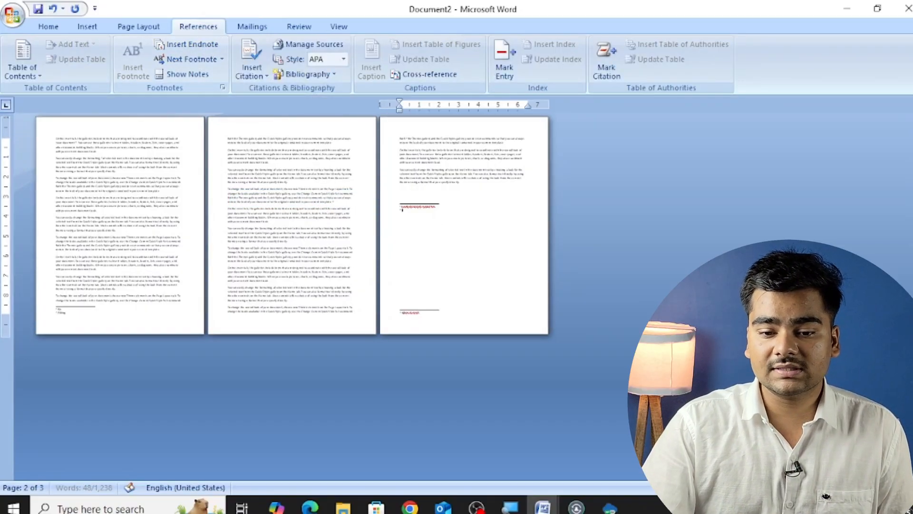
pyautogui.write('c vbnfgvgb cvfb')
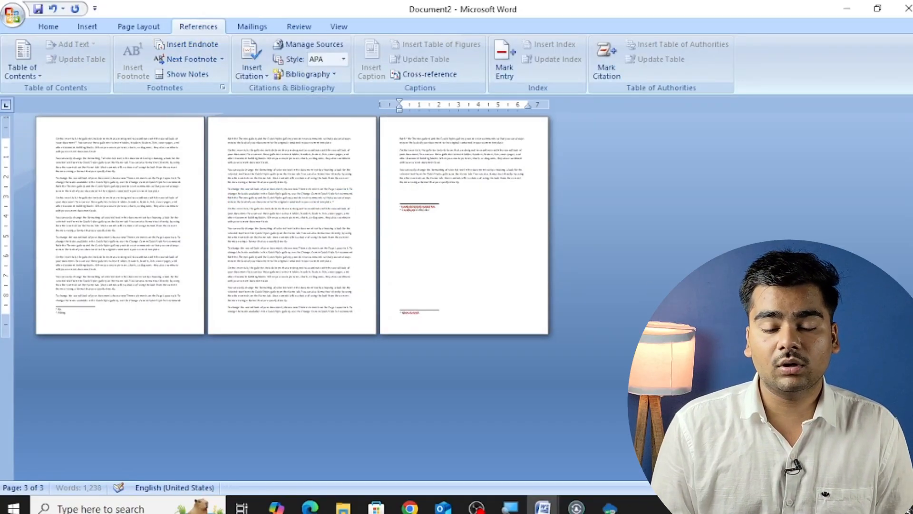
pyautogui.write('cvbnfgvb bvfcvbvbnfgvb cvbnfgvb cvb')
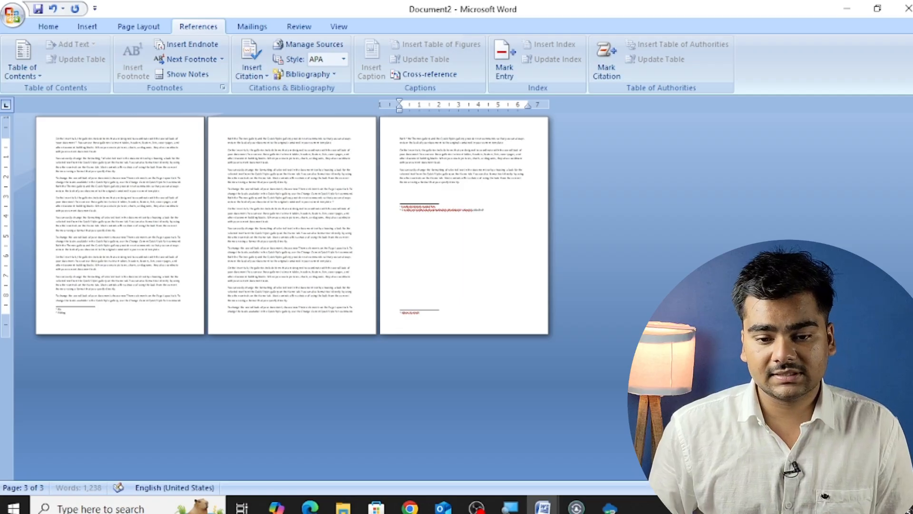
pyautogui.press('Return')
pyautogui.write('fgv')
pyautogui.press('Return')
pyautogui.write('f')
pyautogui.press('Return')
pyautogui.write('cvv')
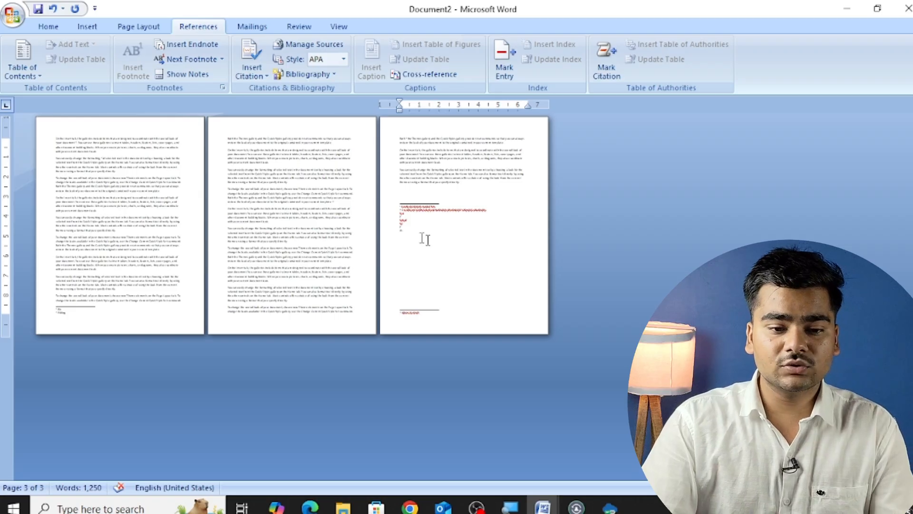
# Step: From the start of page 1, go forward through the three footnote references with Next Footnote, previewing the first one's note
pyautogui.click(57, 138)
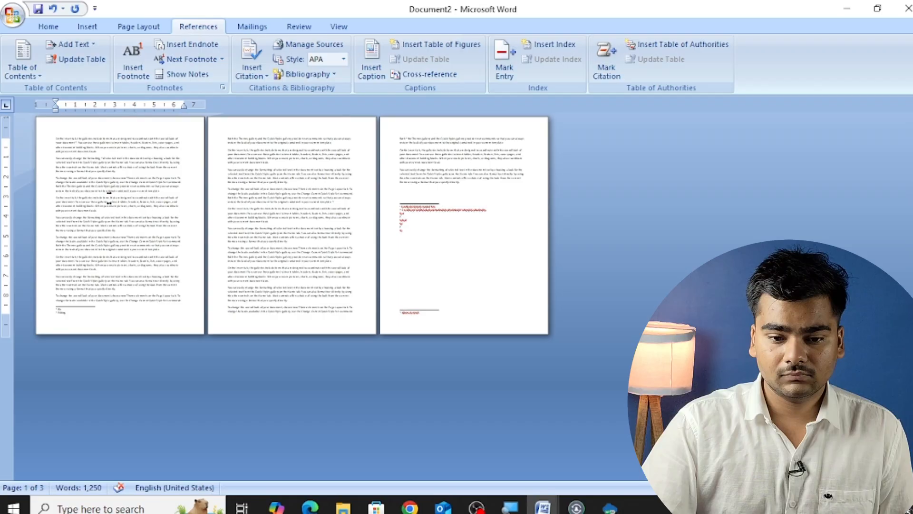
pyautogui.scroll(3, 116, 205)
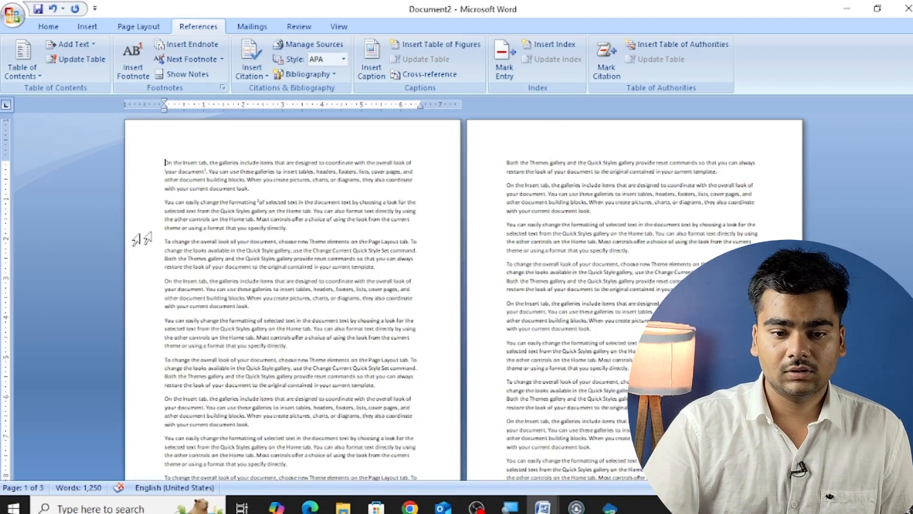
pyautogui.scroll(2, 141, 239)
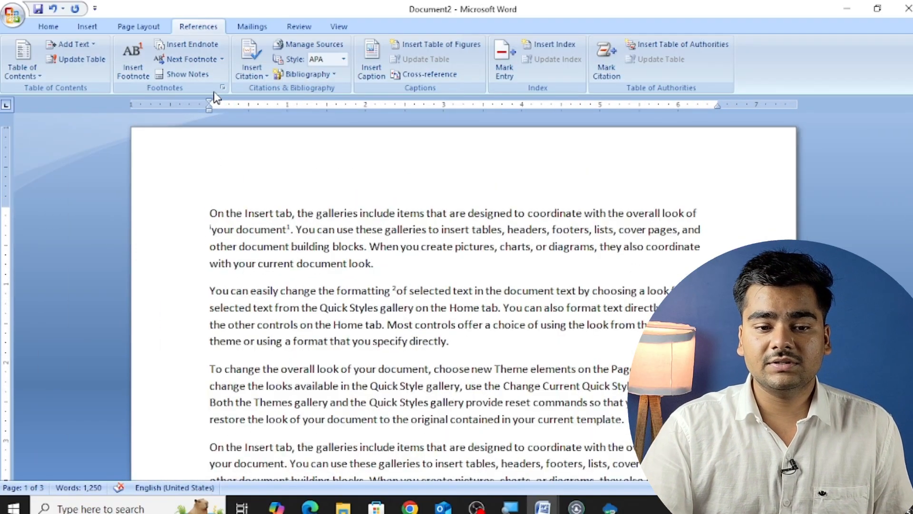
pyautogui.click(222, 58)
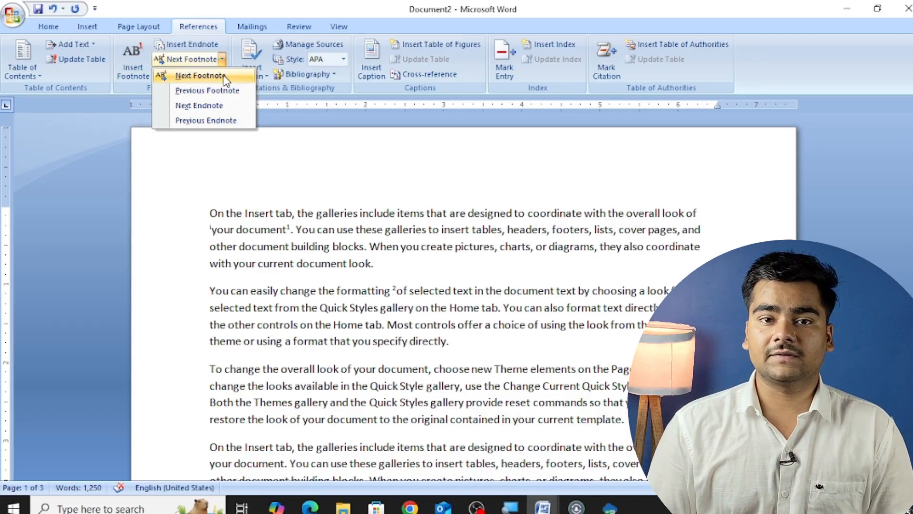
pyautogui.click(198, 75)
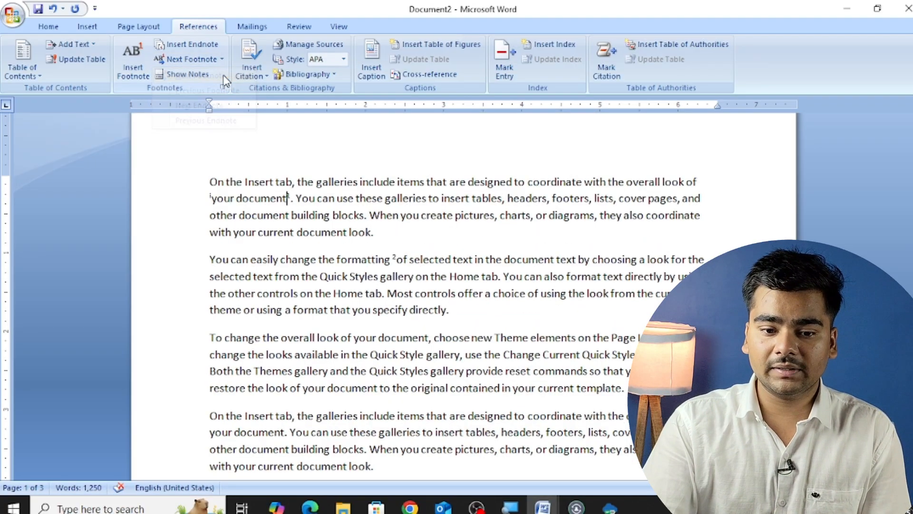
pyautogui.moveTo(292, 198)
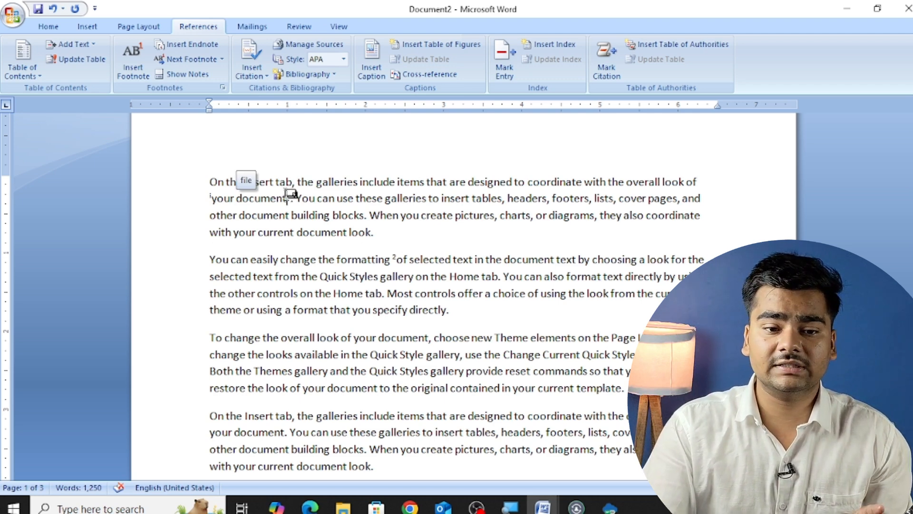
pyautogui.click(222, 59)
pyautogui.click(218, 79)
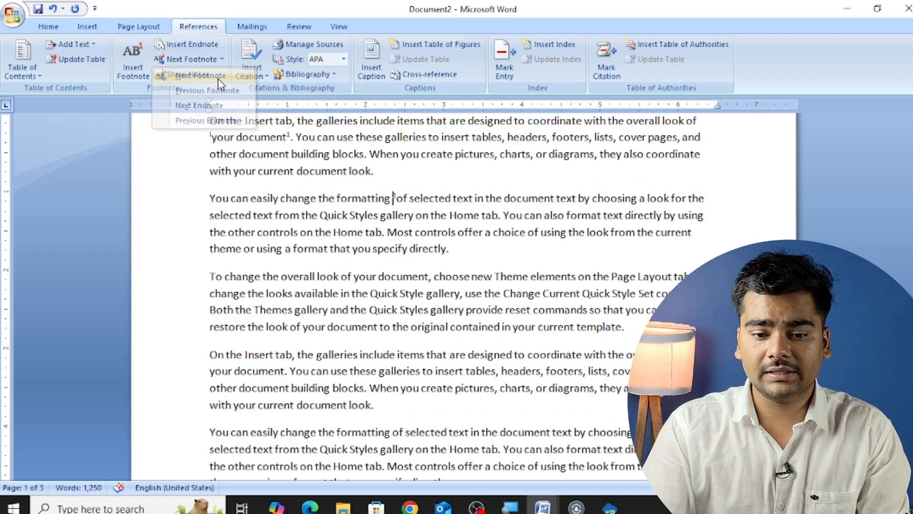
pyautogui.click(222, 59)
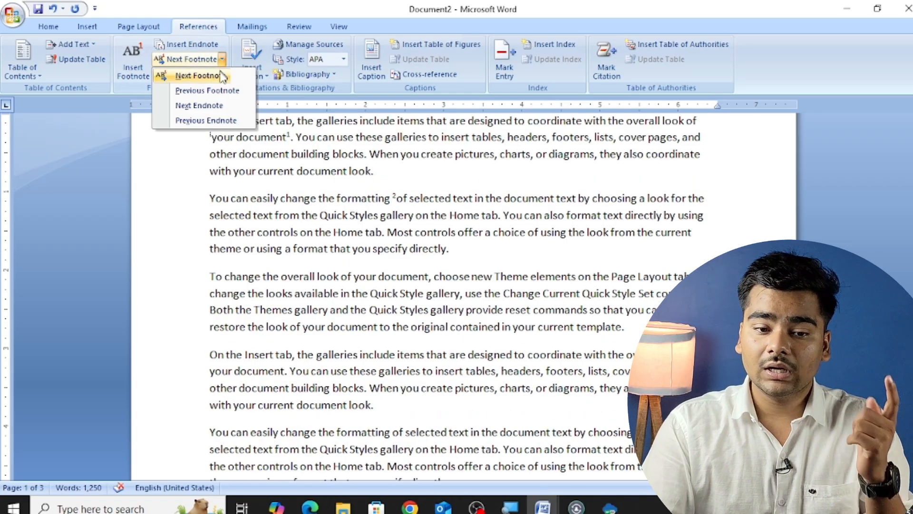
pyautogui.click(220, 76)
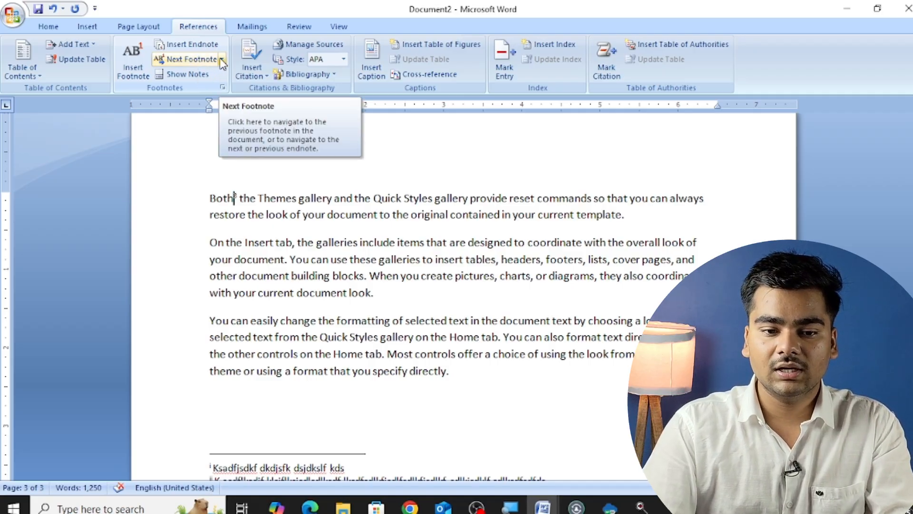
# Step: Go back with Previous Footnote from page 3 to the second and first footnote references on page 1
pyautogui.click(222, 59)
pyautogui.click(205, 90)
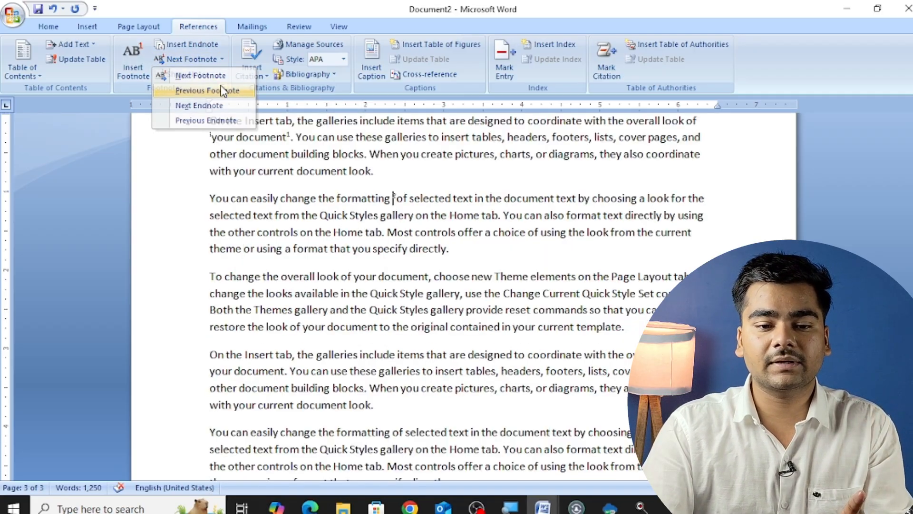
pyautogui.click(222, 59)
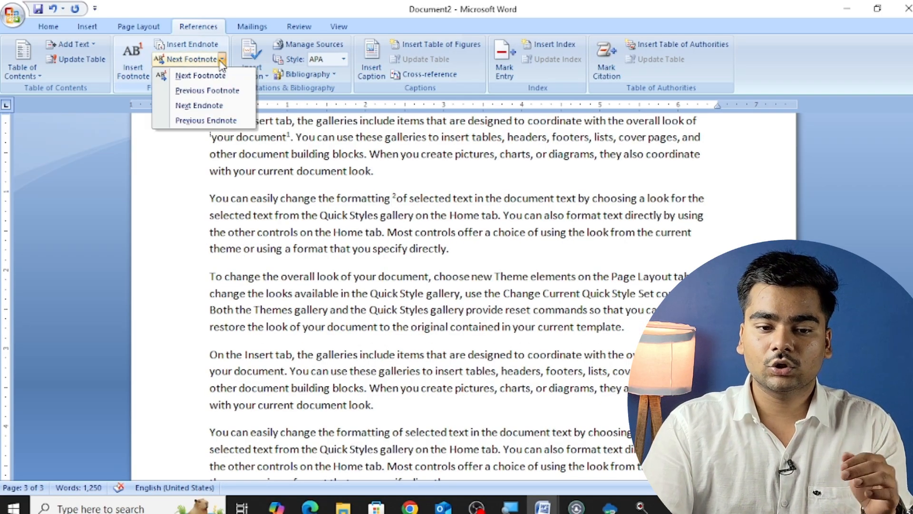
pyautogui.click(230, 94)
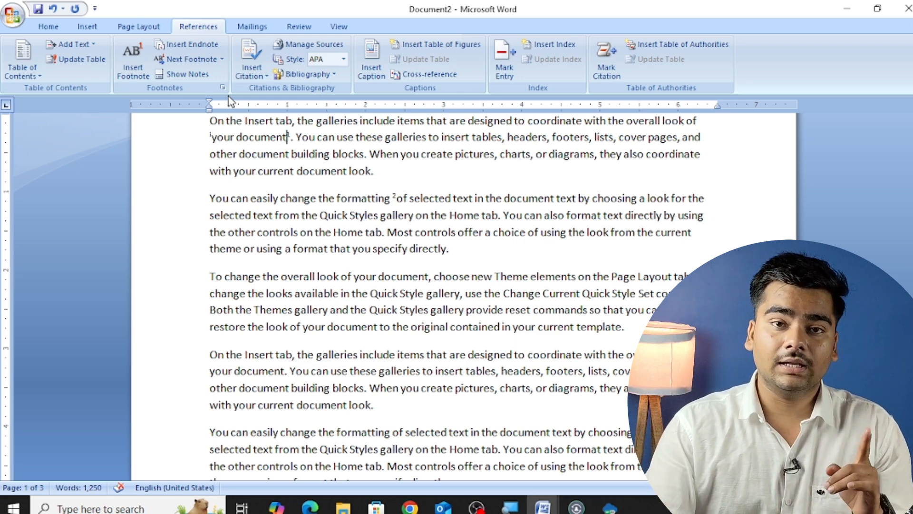
# Step: Go to the endnote reference on page 2 with Next Endnote, preview its note, and go to the footnote reference on page 3
pyautogui.click(223, 59)
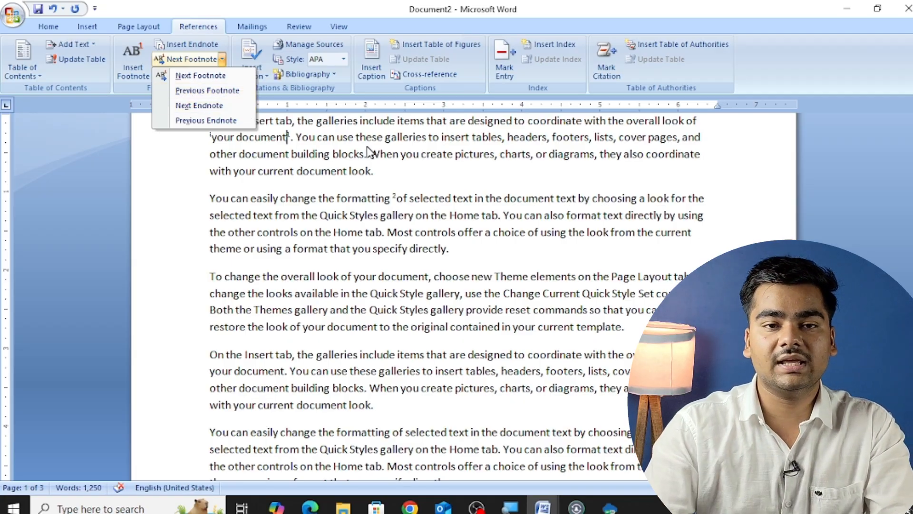
pyautogui.click(239, 109)
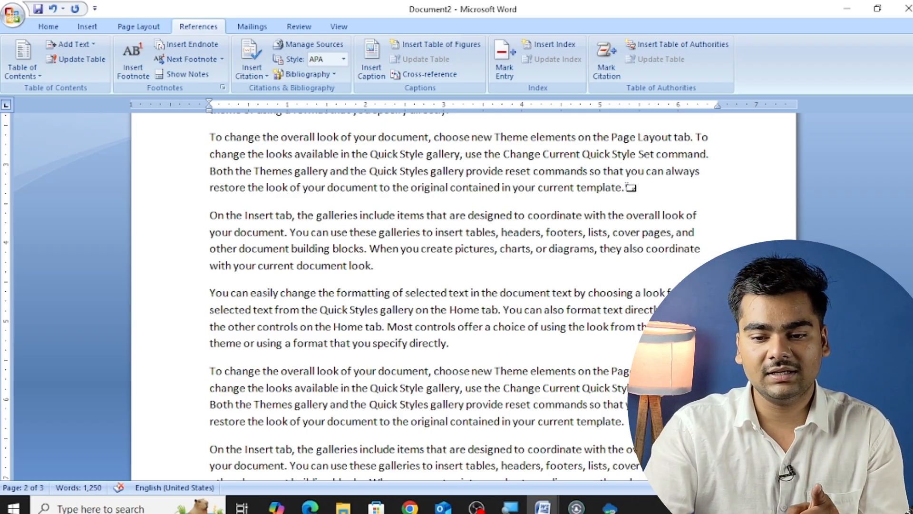
pyautogui.moveTo(628, 188)
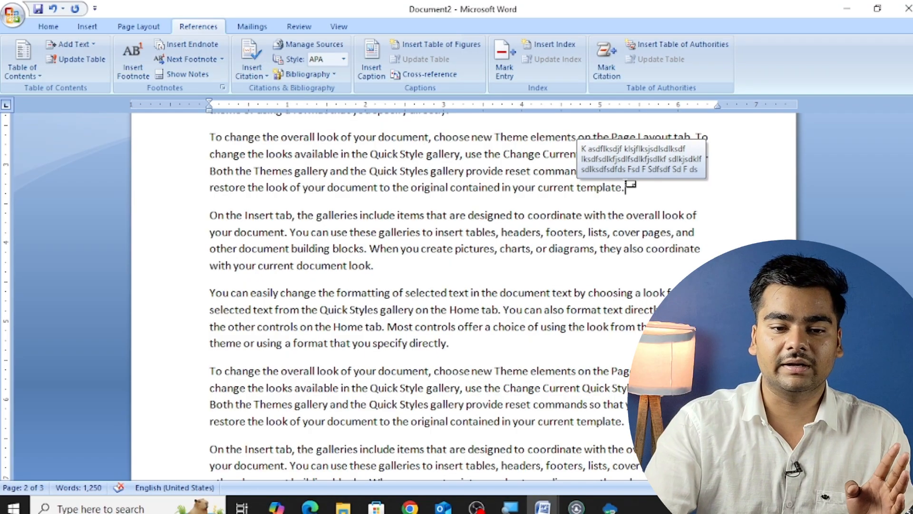
pyautogui.click(222, 59)
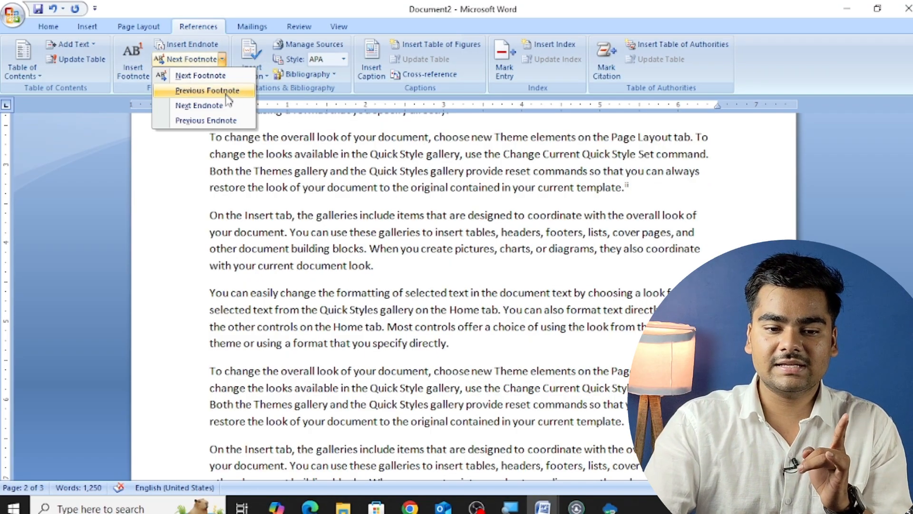
pyautogui.click(207, 91)
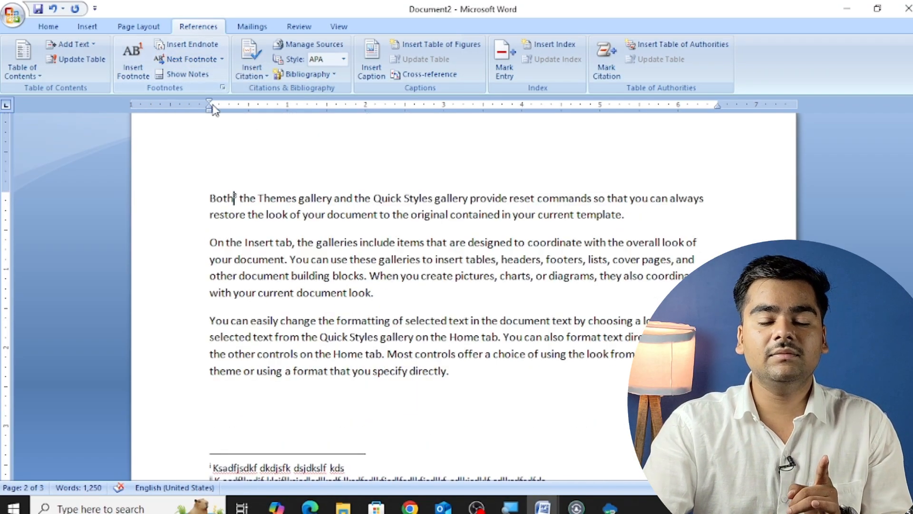
# Step: Show the document's footnote area, return to the reference in the text, and show the endnote area
pyautogui.click(204, 73)
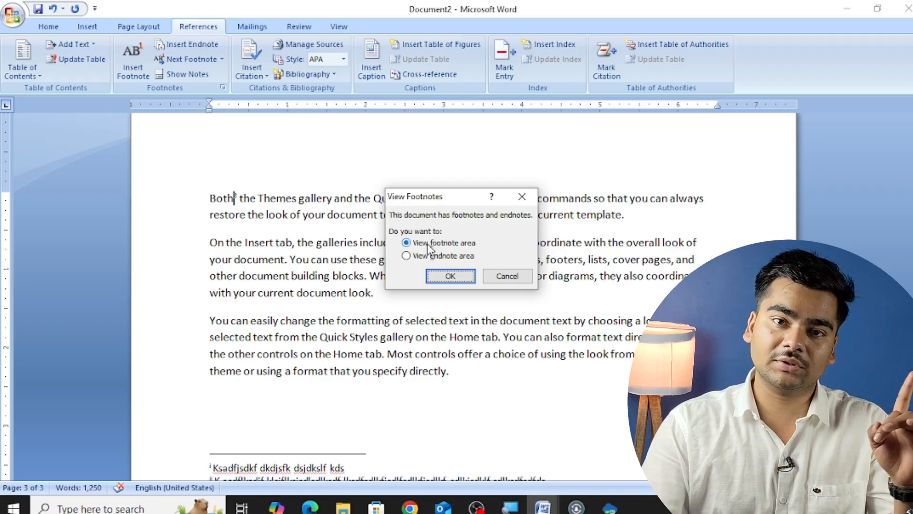
pyautogui.click(451, 277)
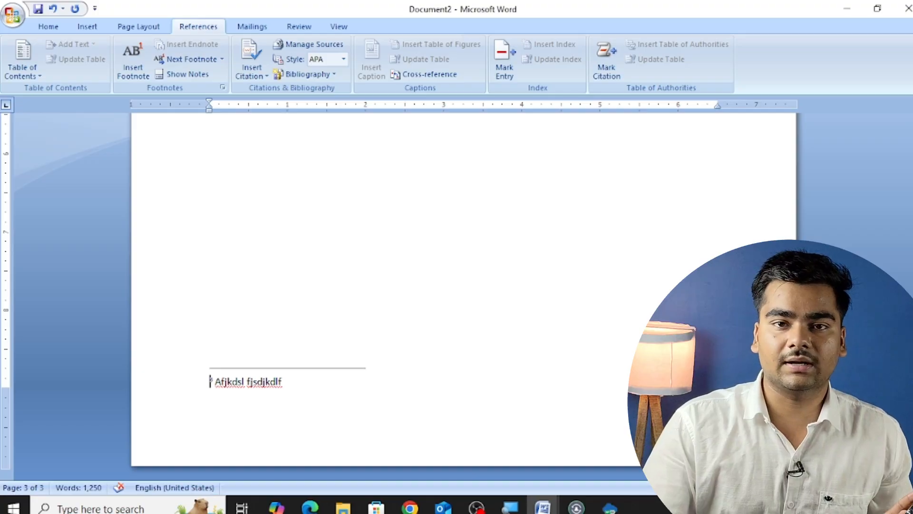
pyautogui.click(187, 74)
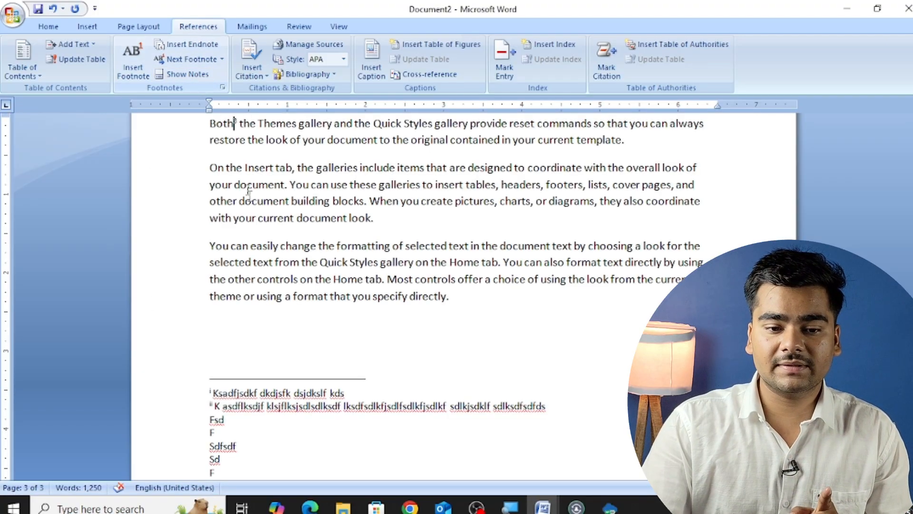
pyautogui.click(187, 74)
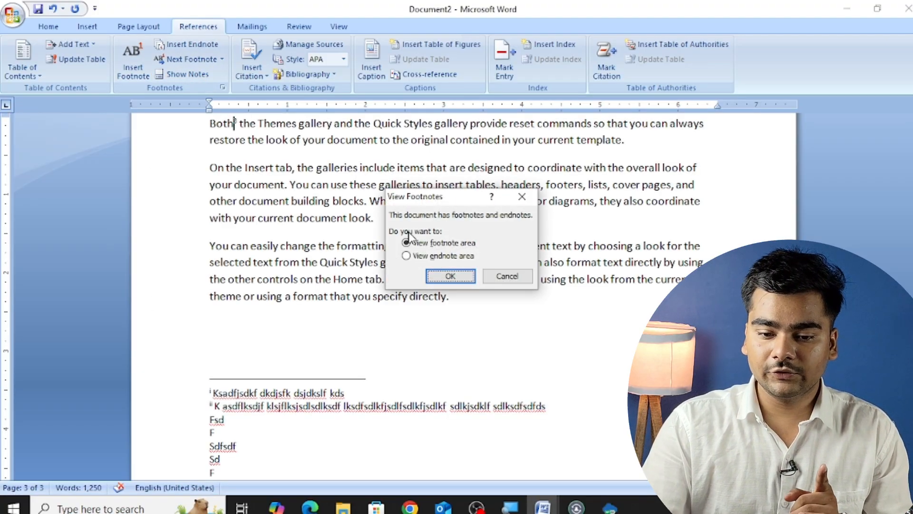
pyautogui.click(427, 256)
pyautogui.click(434, 276)
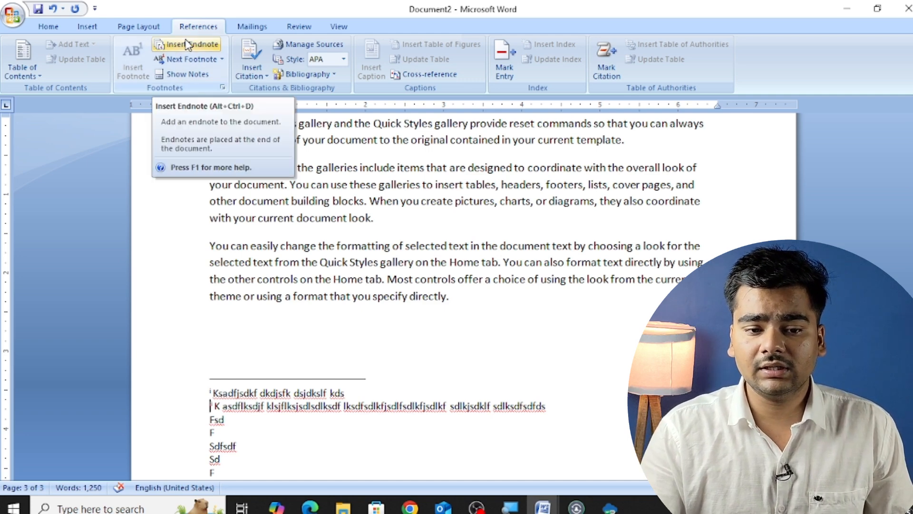
pyautogui.click(152, 123)
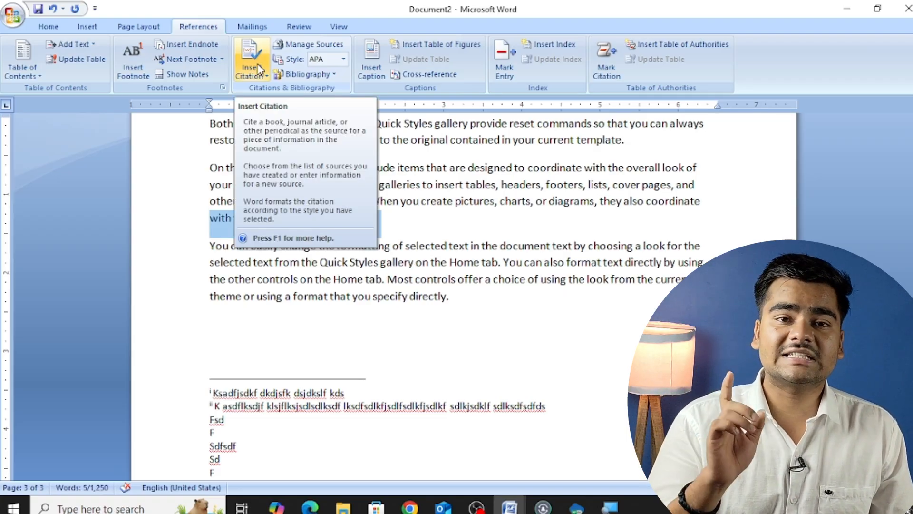
pyautogui.scroll(5, 464, 295)
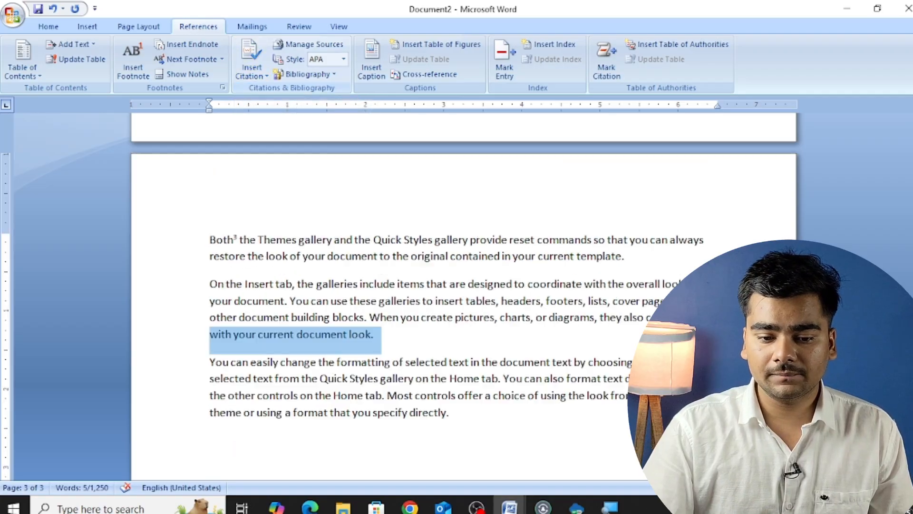
# Step: Create a new blank document and fill it with sample paragraphs using =rand()
pyautogui.hotkey('ctrl', 'n')
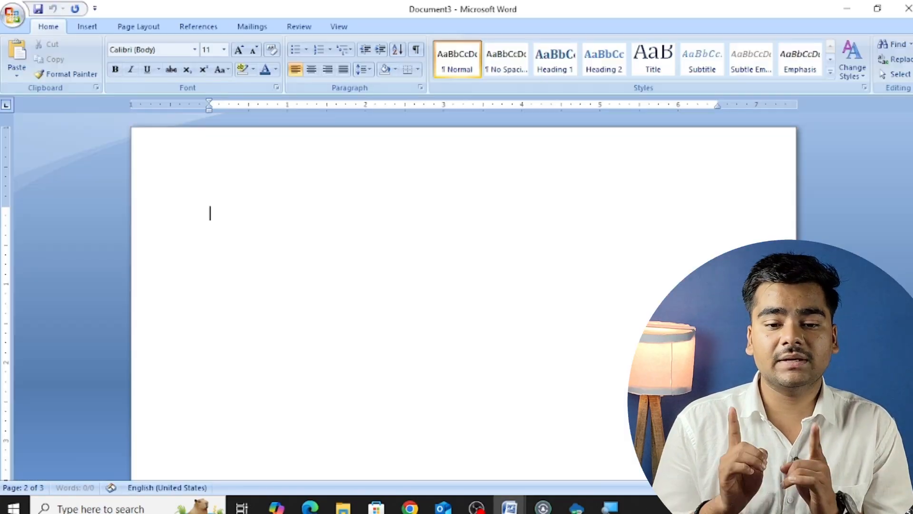
pyautogui.write('=')
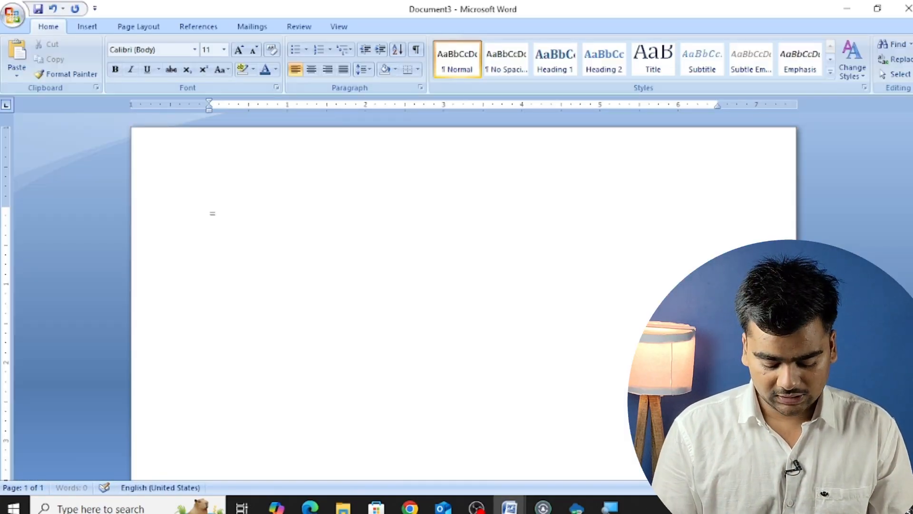
pyautogui.write('rand()')
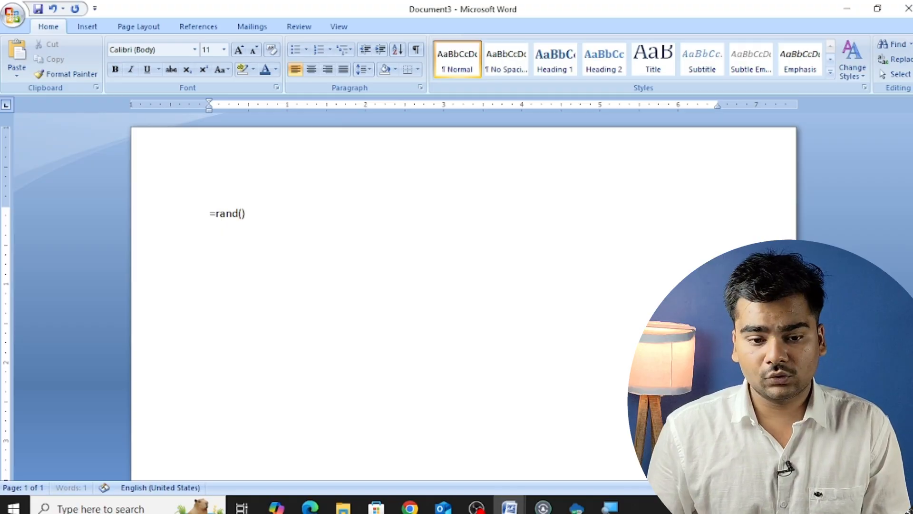
pyautogui.press('Return')
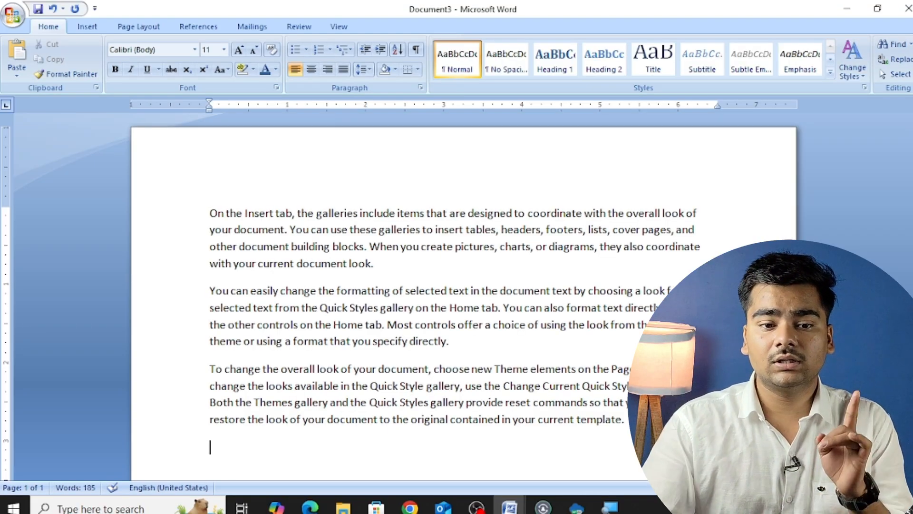
# Step: Select the first paragraph's first two lines and start a new citation source for them with the source type Report
pyautogui.click(199, 27)
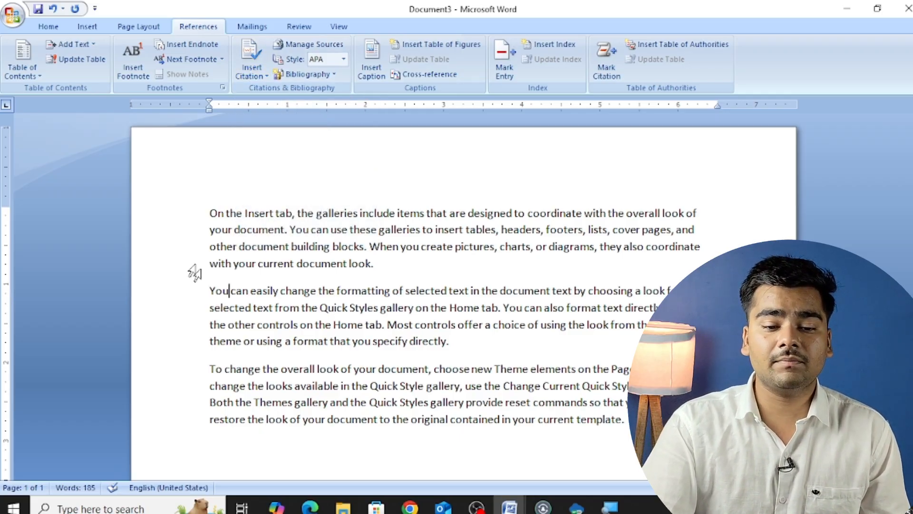
pyautogui.moveTo(183, 215); pyautogui.dragTo(194, 232)
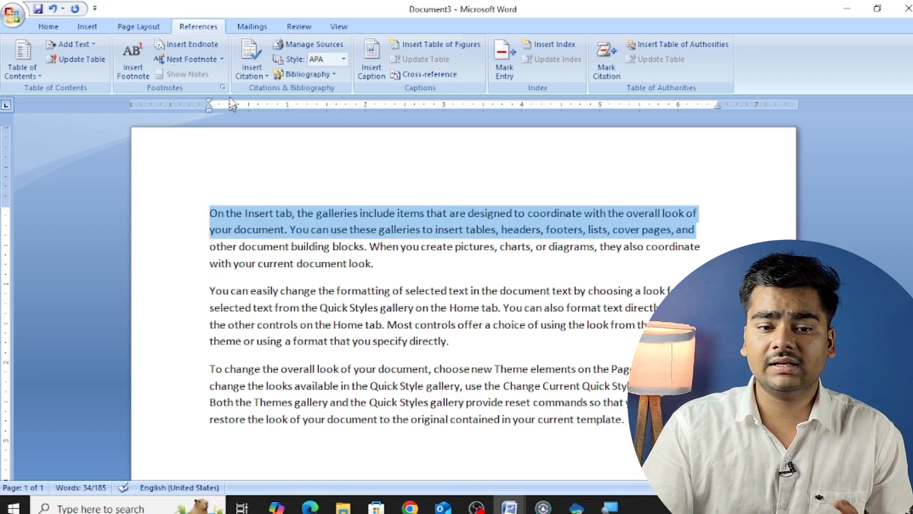
pyautogui.click(246, 72)
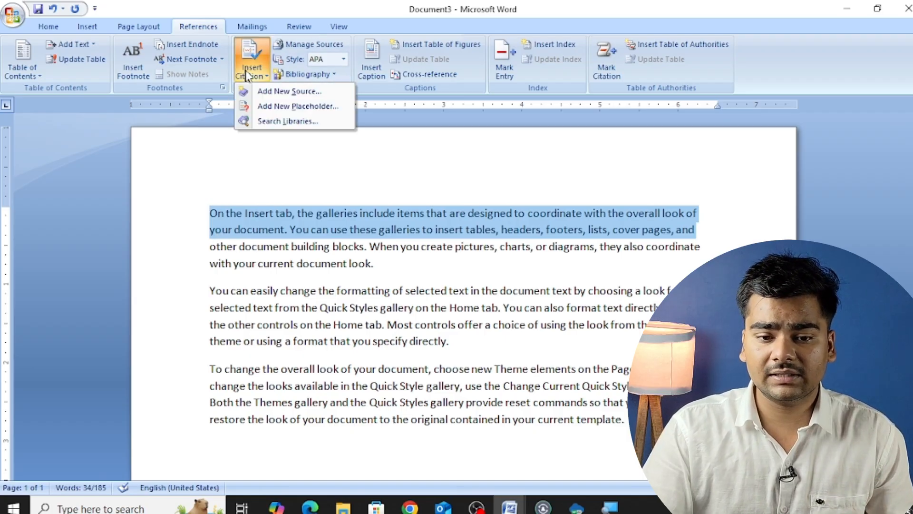
pyautogui.click(282, 90)
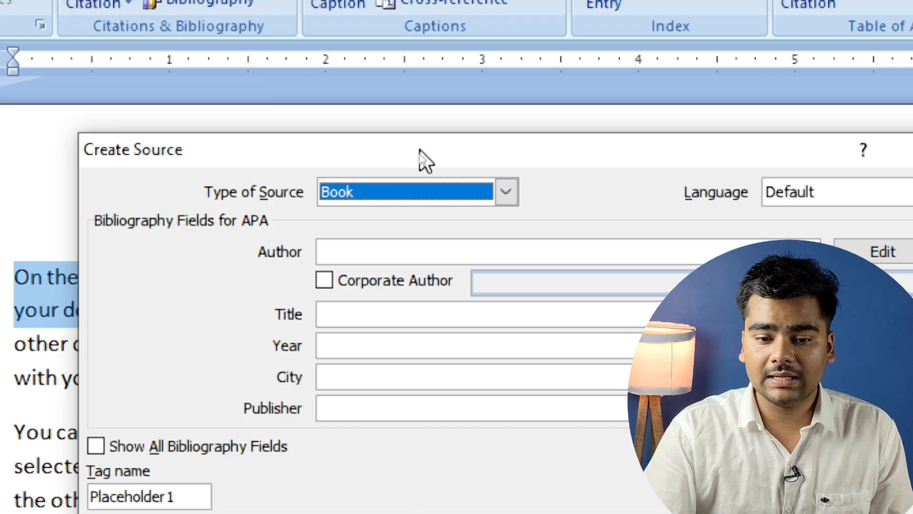
pyautogui.click(434, 188)
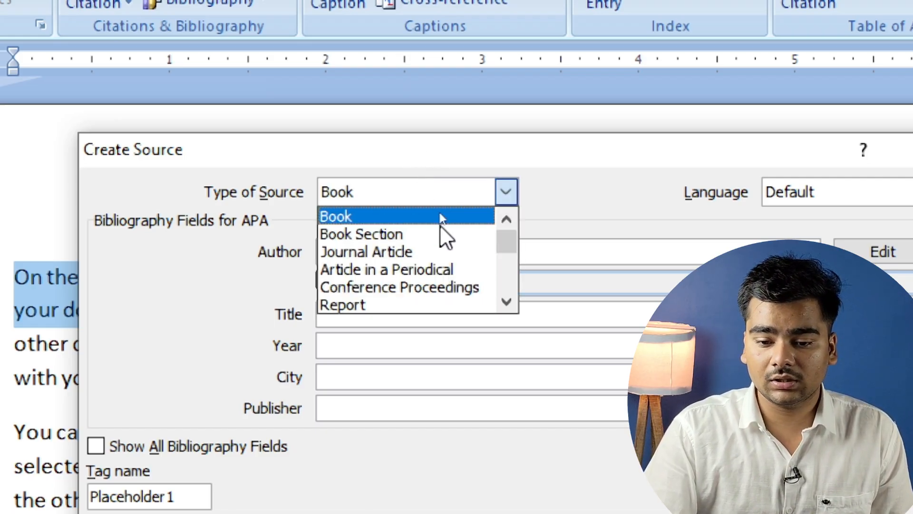
pyautogui.click(503, 302)
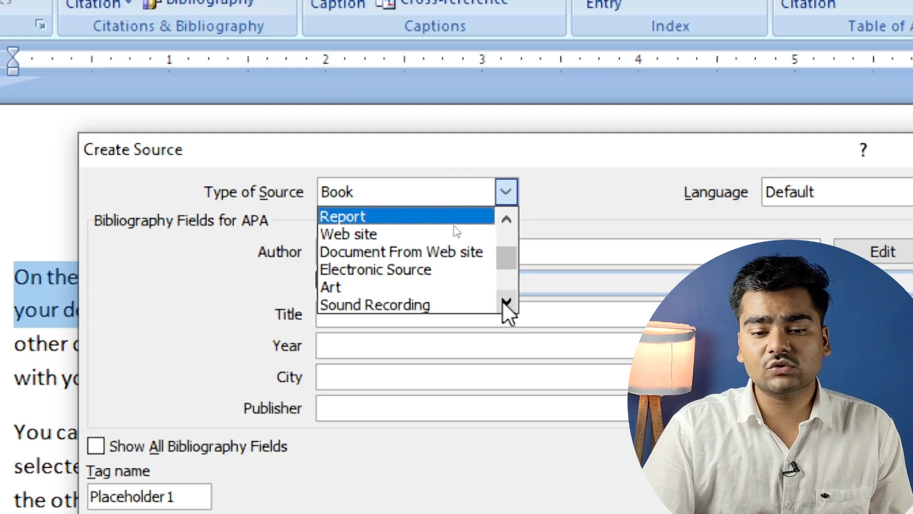
pyautogui.click(328, 215)
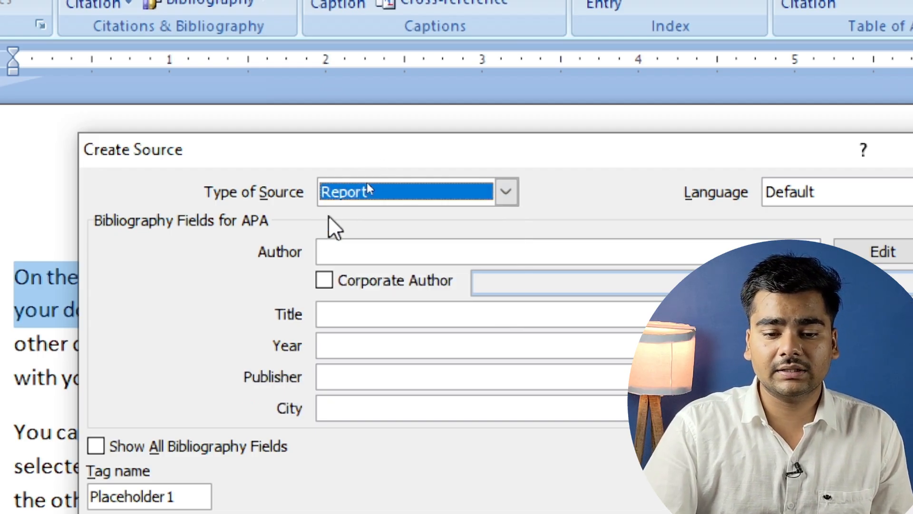
# Step: Fill in the source's author name, the title "computer" and the year 2025
pyautogui.click(357, 254)
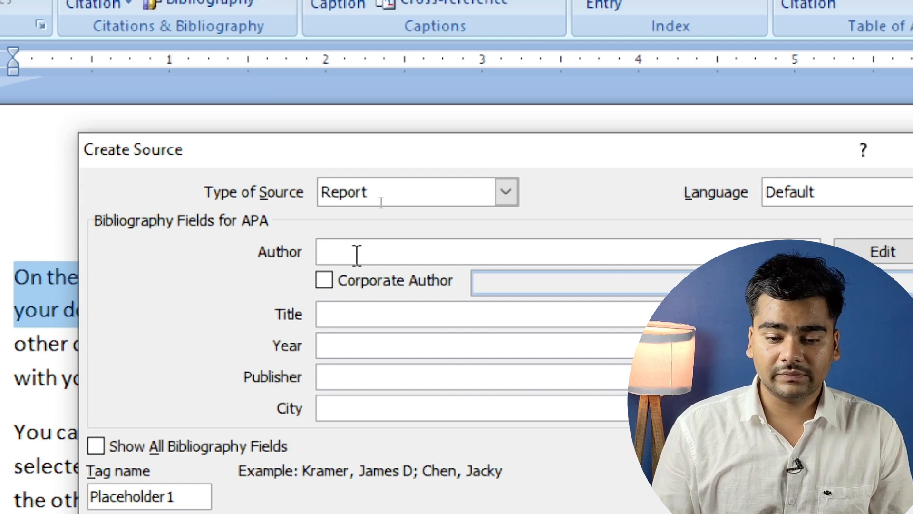
pyautogui.write('mr a')
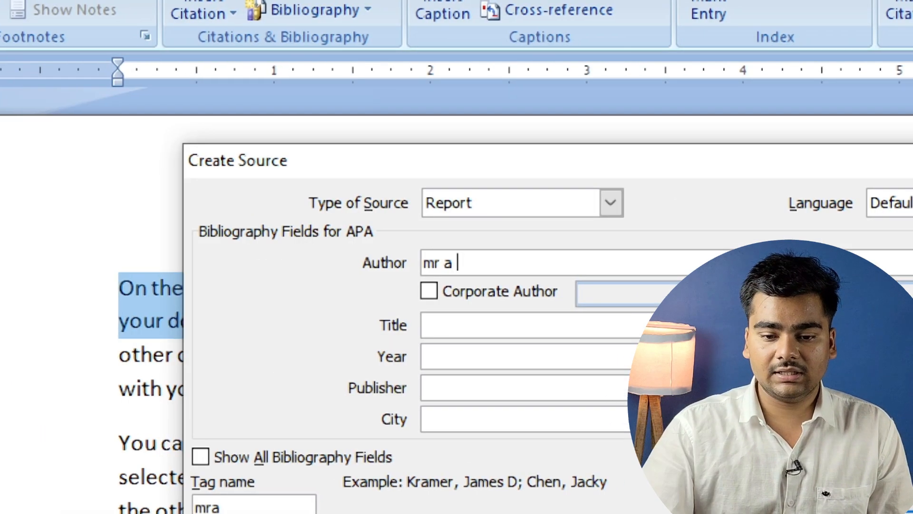
pyautogui.click(477, 329)
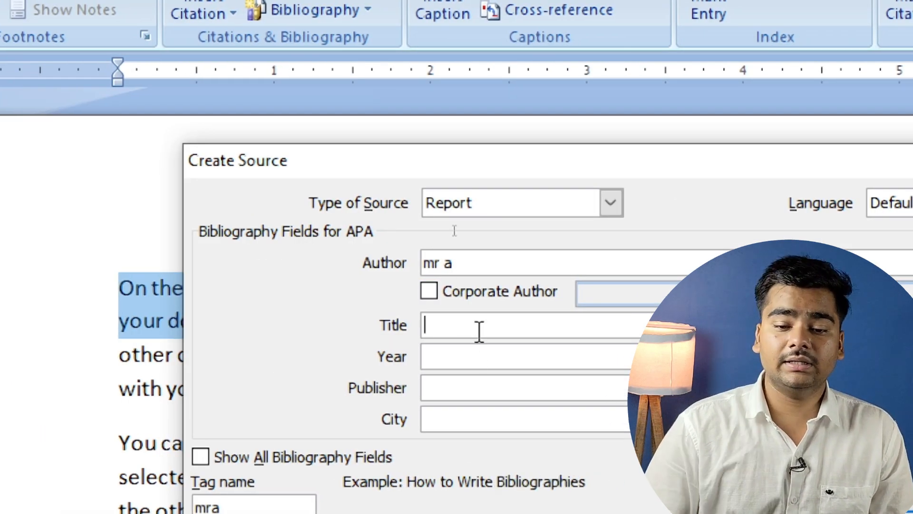
pyautogui.write('computer')
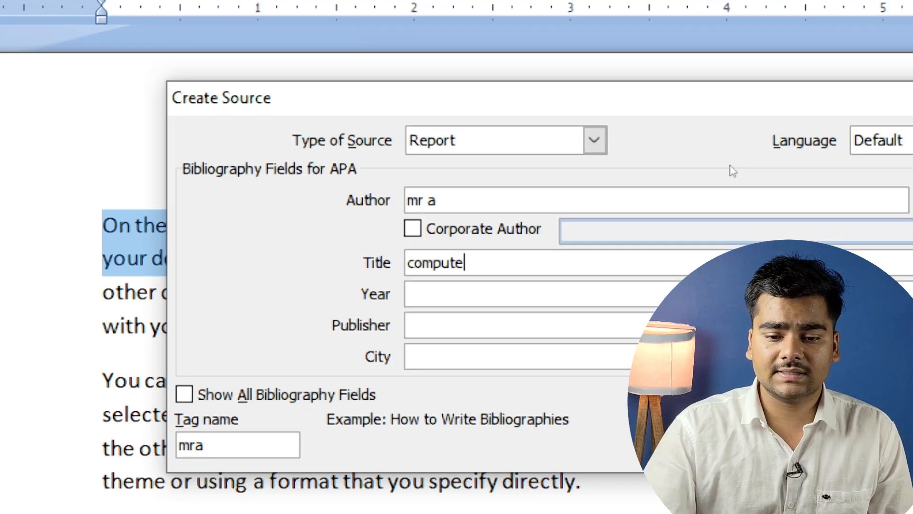
pyautogui.click(443, 298)
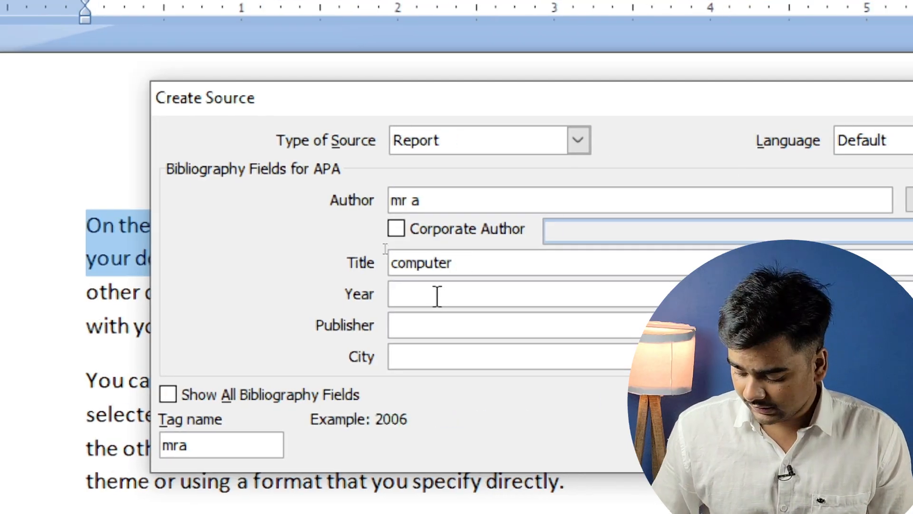
pyautogui.write('2025')
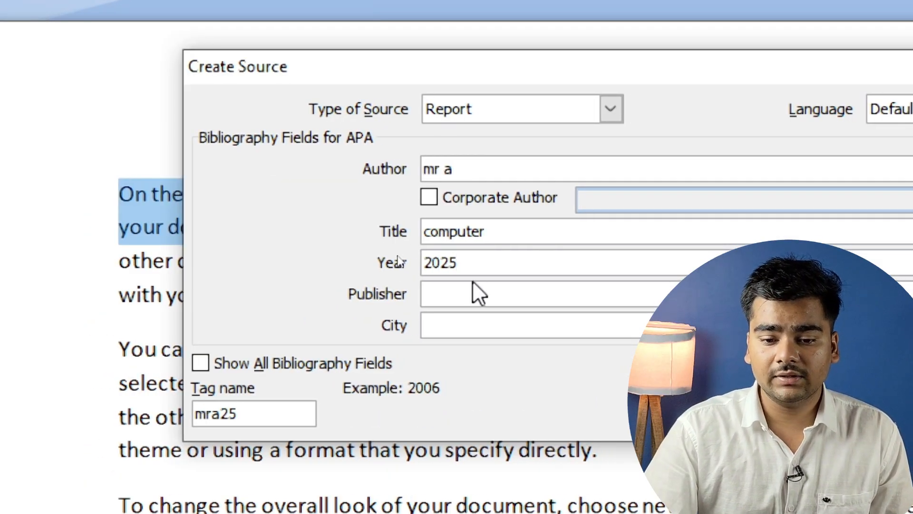
# Step: Set the source's publisher to "2025 from sagar" and its city to "sagar mp"
pyautogui.click(494, 293)
pyautogui.write('2025')
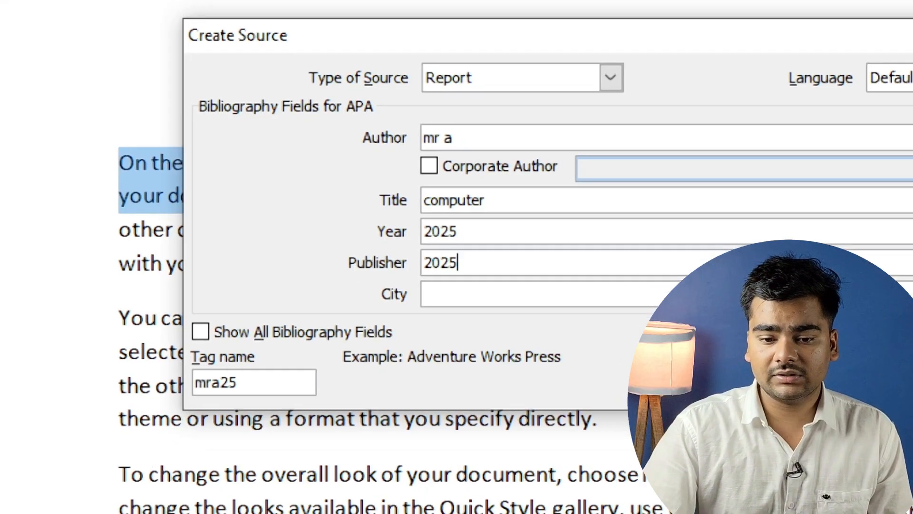
pyautogui.write(' fro')
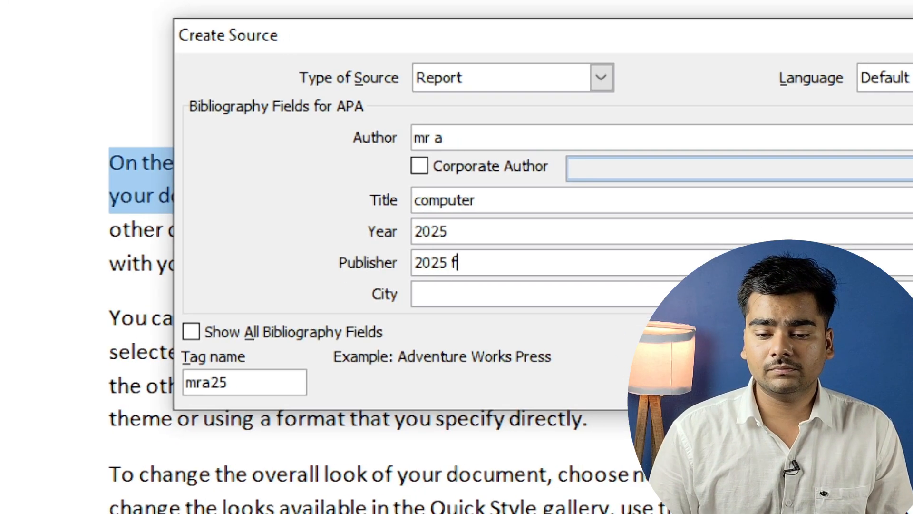
pyautogui.write('m sagar')
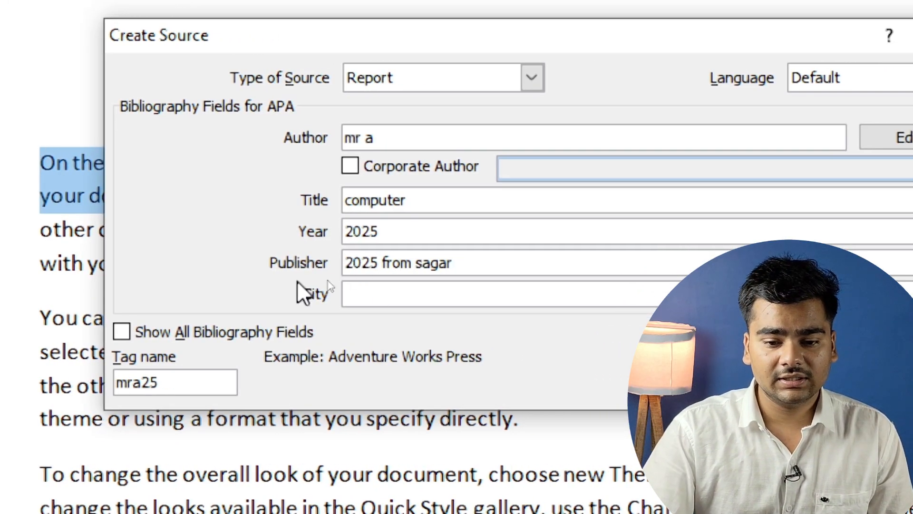
pyautogui.click(363, 294)
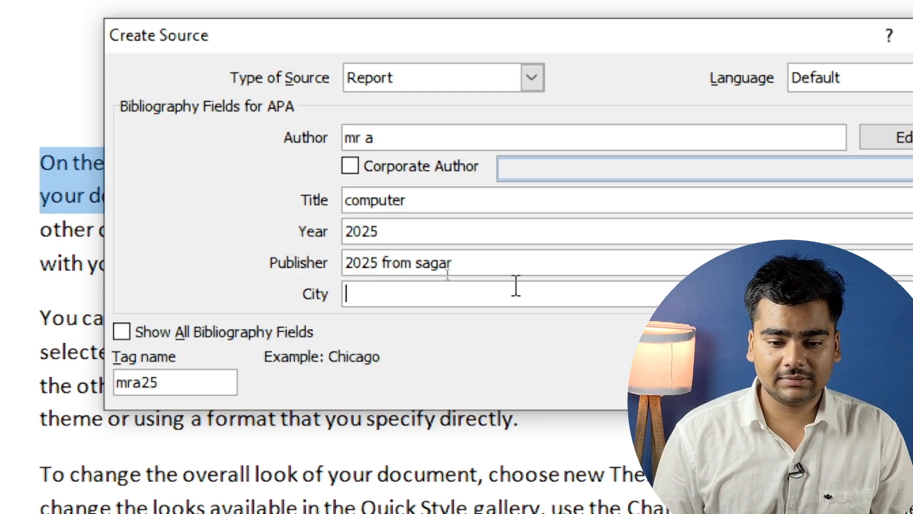
pyautogui.write('sagar ,')
pyautogui.press('BackSpace')
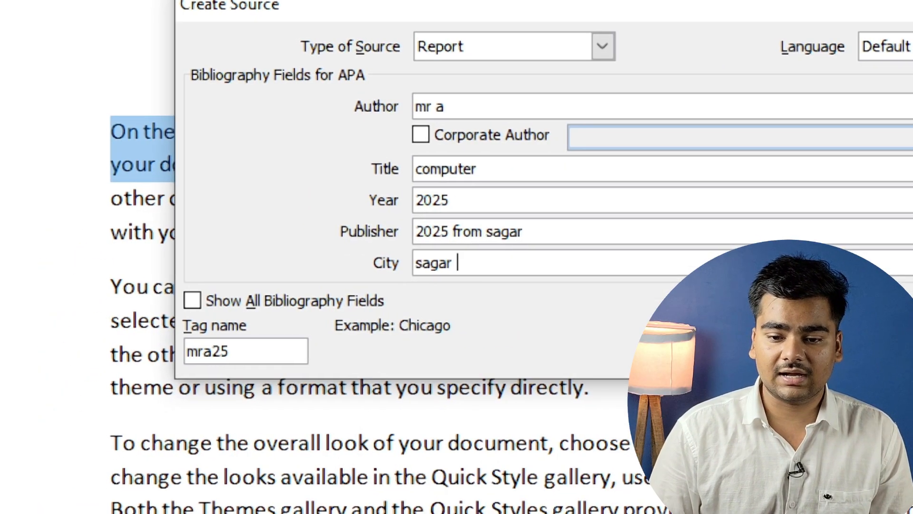
pyautogui.write('mp')
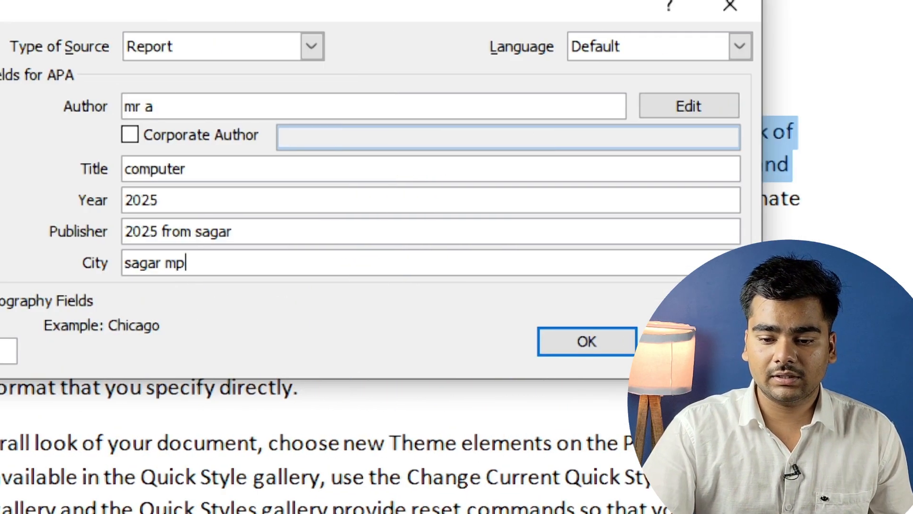
# Step: Confirm the new source to replace the selected text with its citation, and select the inserted citation
pyautogui.click(558, 333)
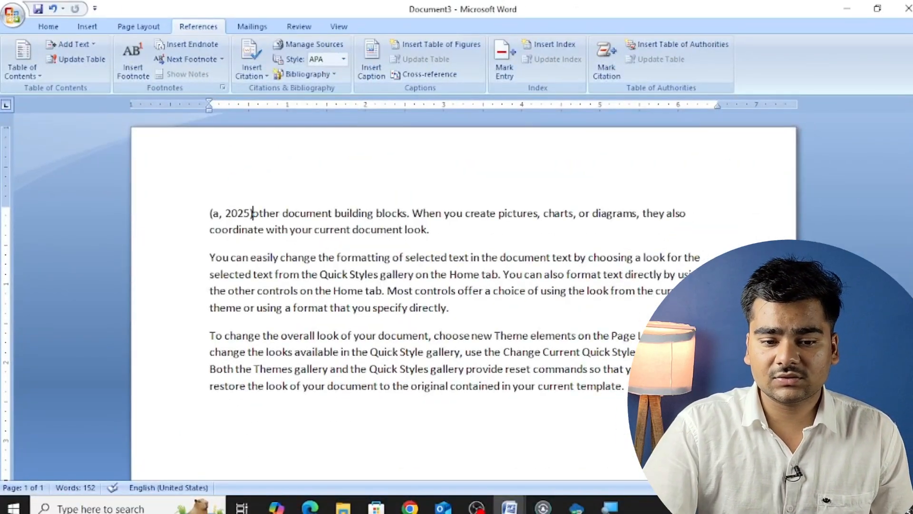
pyautogui.click(237, 216)
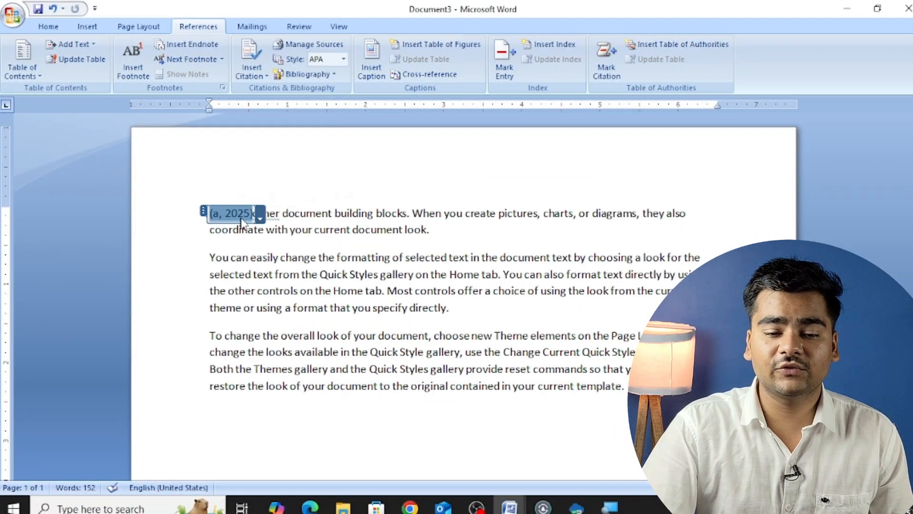
pyautogui.click(245, 224)
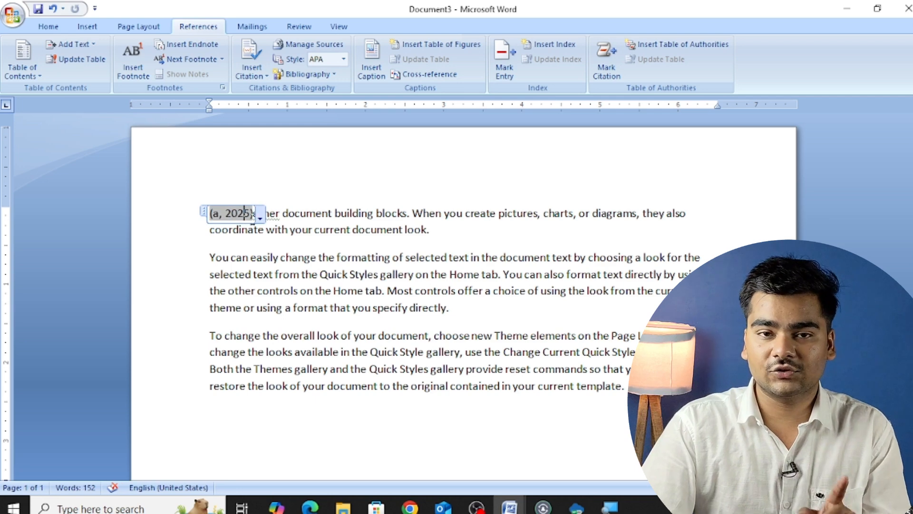
# Step: Insert a Bibliography block into the first paragraph and set the citation style to GB7714
pyautogui.click(308, 74)
pyautogui.click(333, 138)
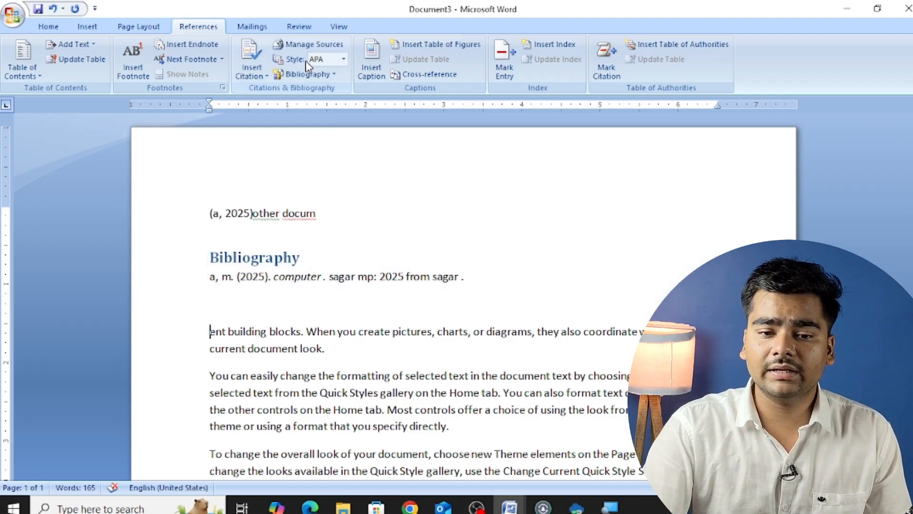
pyautogui.click(343, 58)
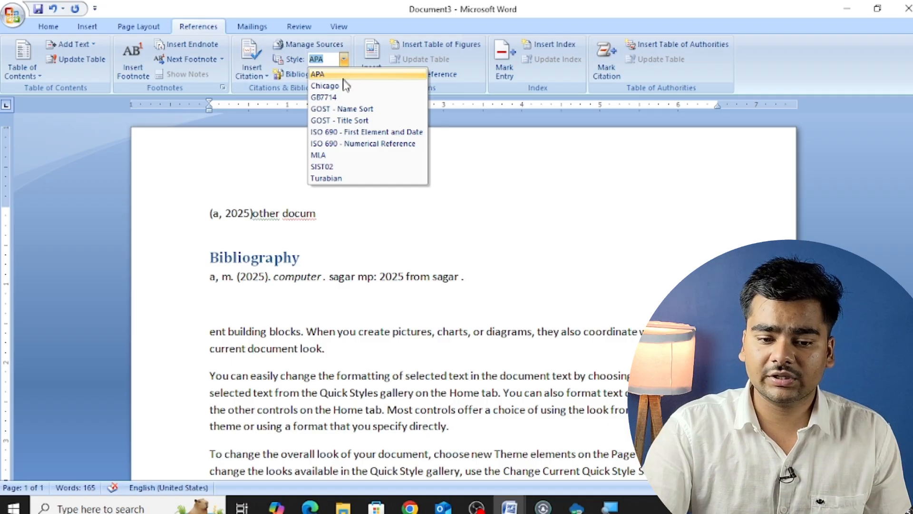
pyautogui.click(346, 98)
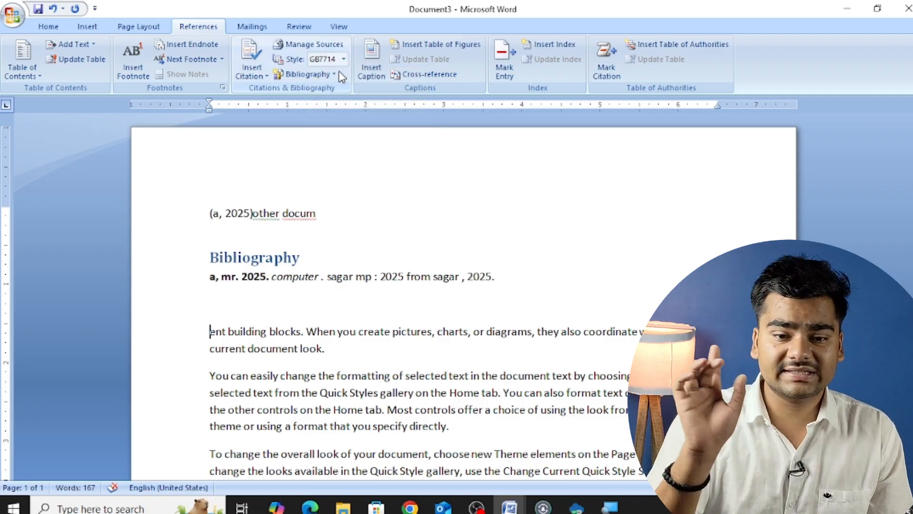
# Step: Review the "computer" source in the source manager's current list and its edit form without changing anything
pyautogui.click(326, 48)
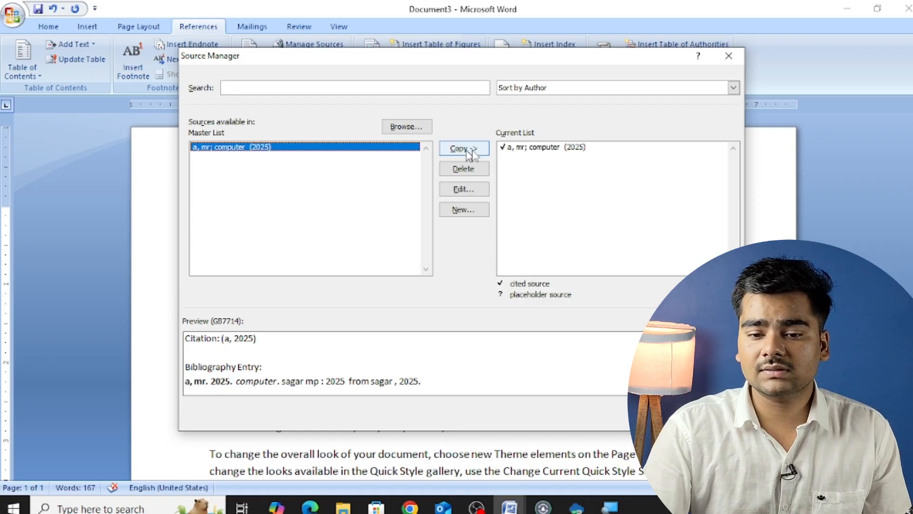
pyautogui.click(518, 148)
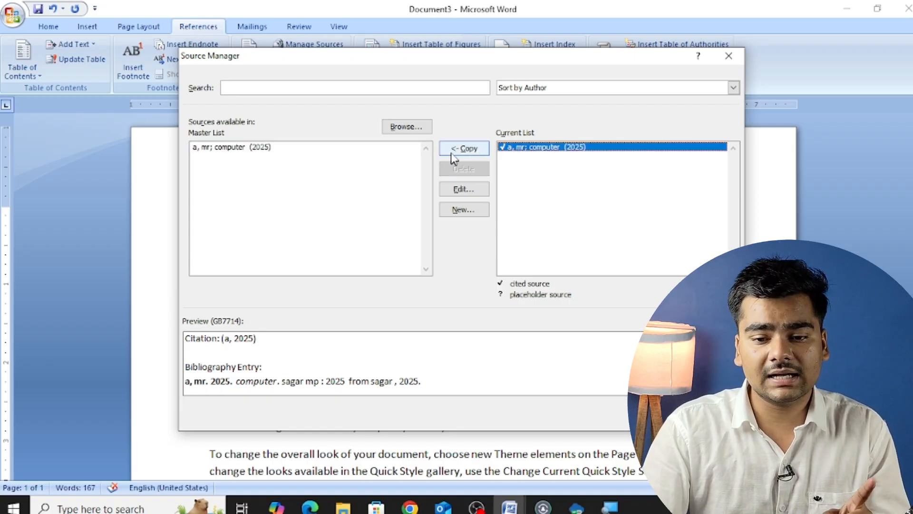
pyautogui.click(460, 190)
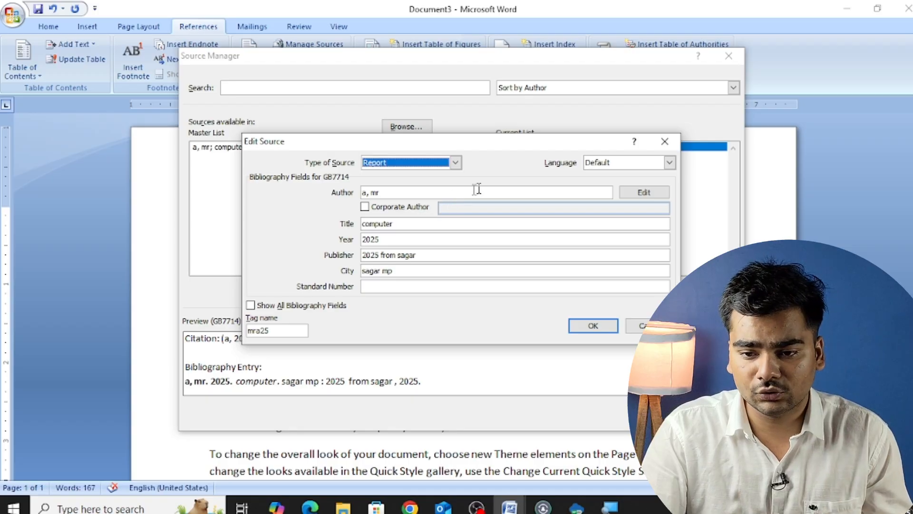
pyautogui.click(665, 142)
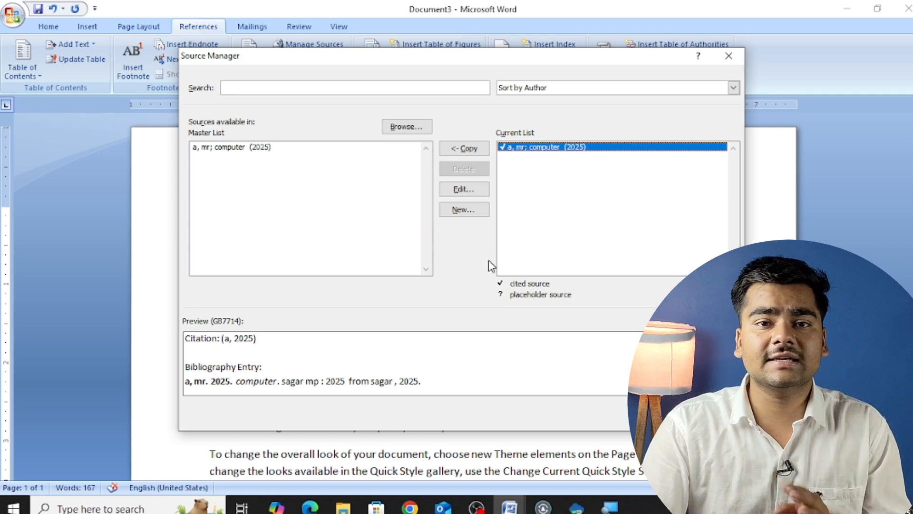
pyautogui.click(714, 412)
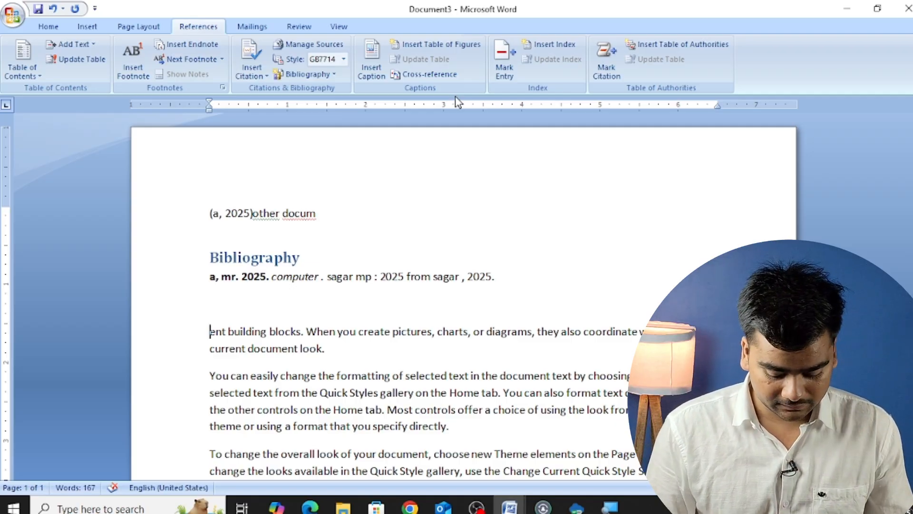
# Step: Clear the whole document and insert a caption that uses a new label named "computer"
pyautogui.hotkey('ctrl', 'a')
pyautogui.press('Delete')
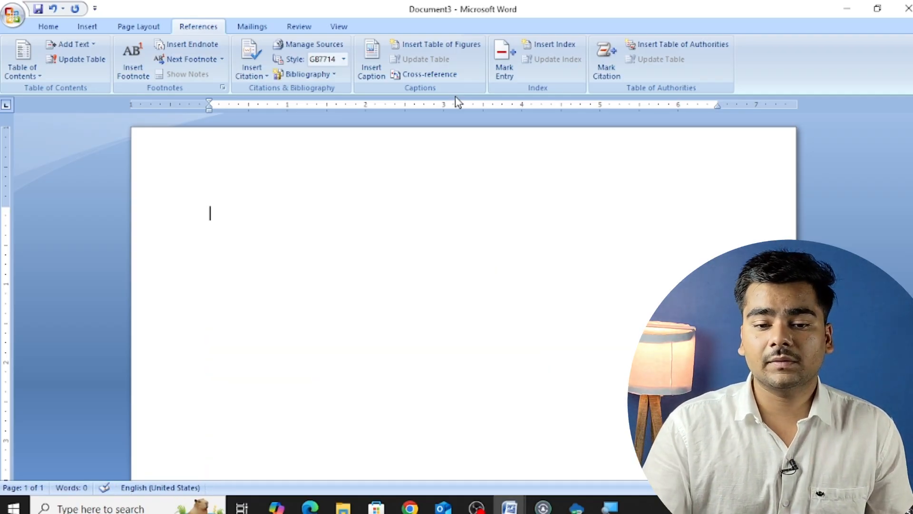
pyautogui.click(382, 76)
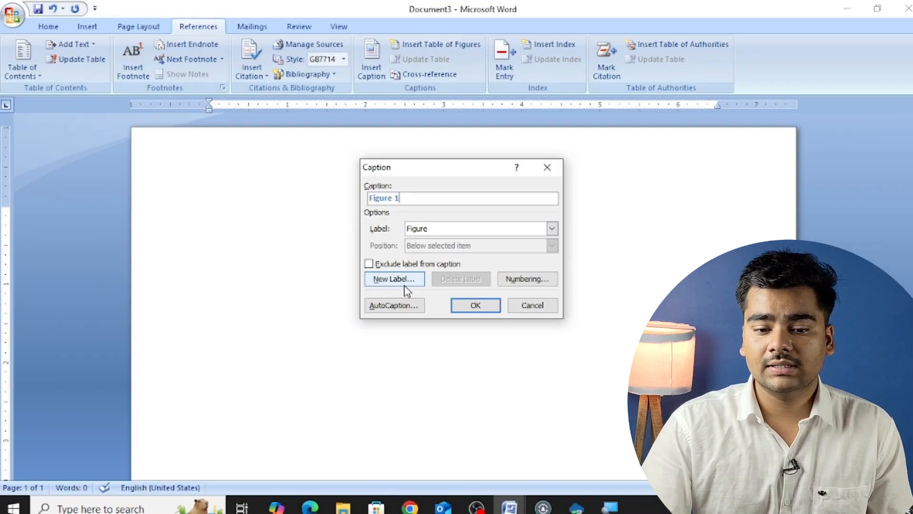
pyautogui.click(349, 275)
pyautogui.click(488, 264)
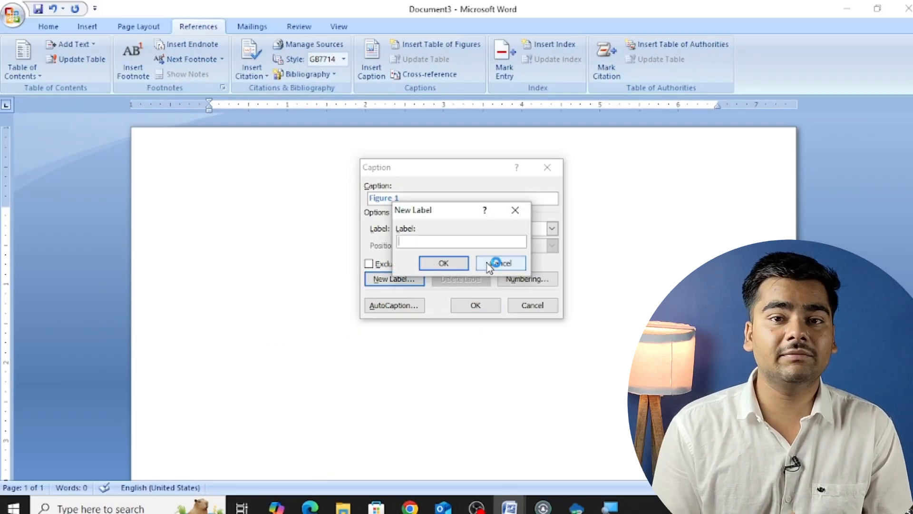
pyautogui.write('computer')
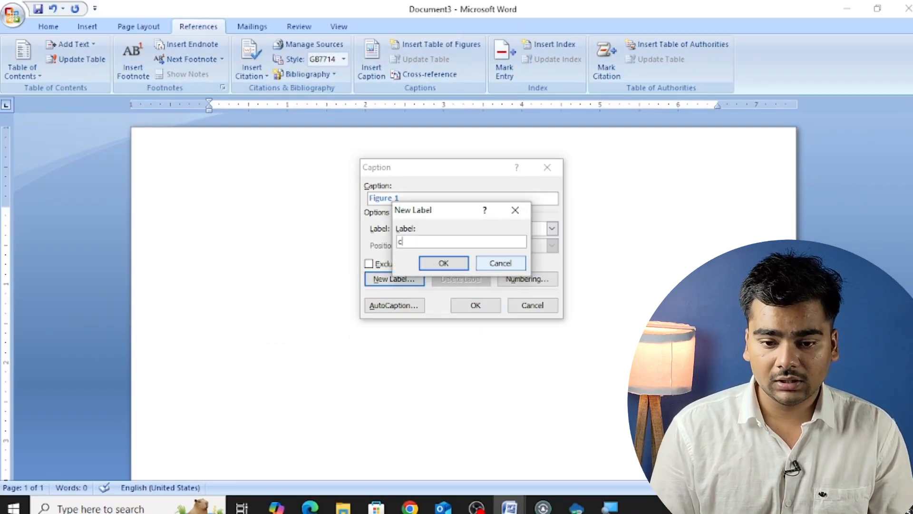
pyautogui.click(463, 261)
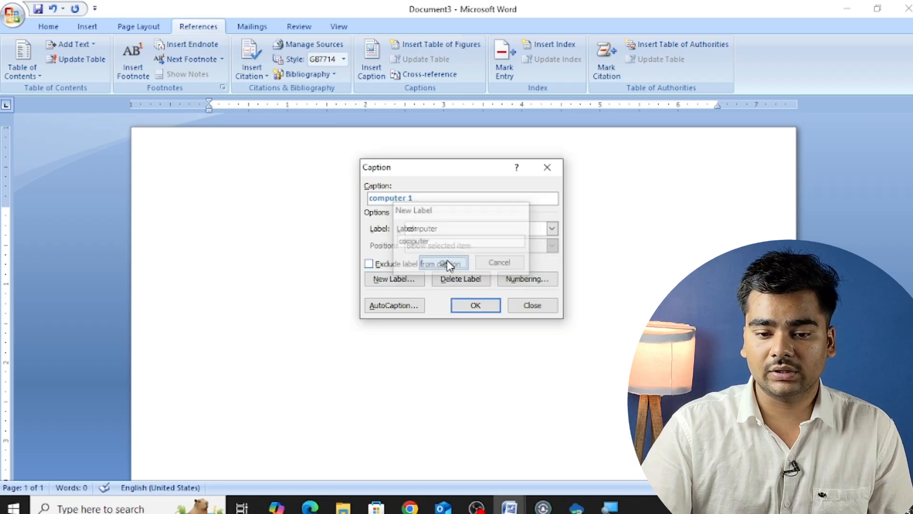
pyautogui.click(477, 307)
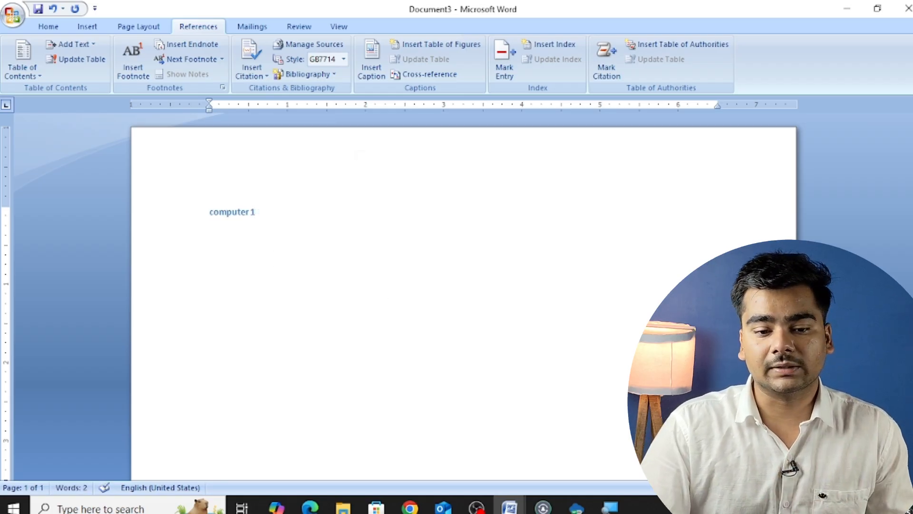
# Step: Generate sample paragraphs below the caption using =rand(20)
pyautogui.press('Return')
pyautogui.write('=rand')
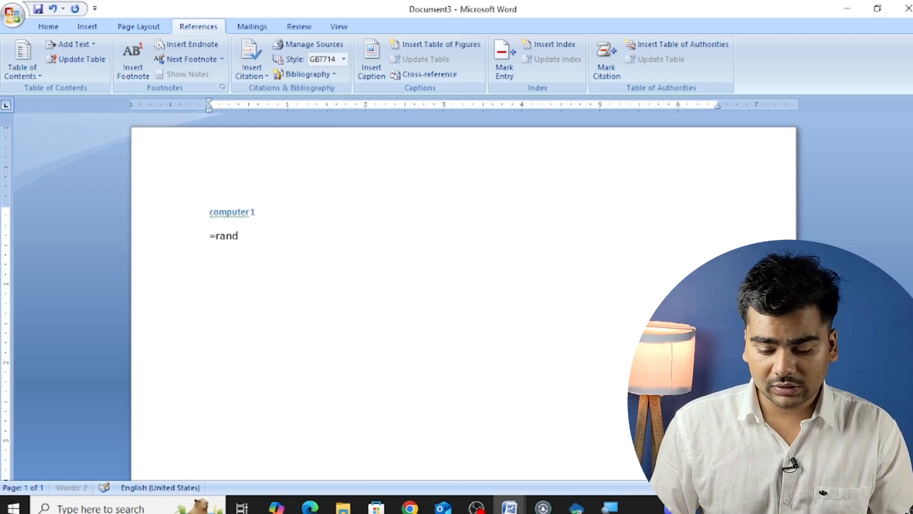
pyautogui.write('(20)')
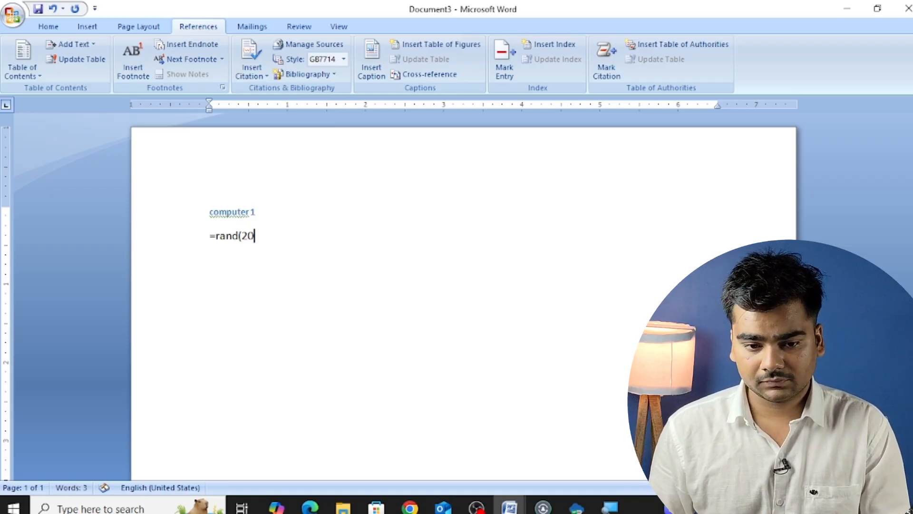
pyautogui.press('Return')
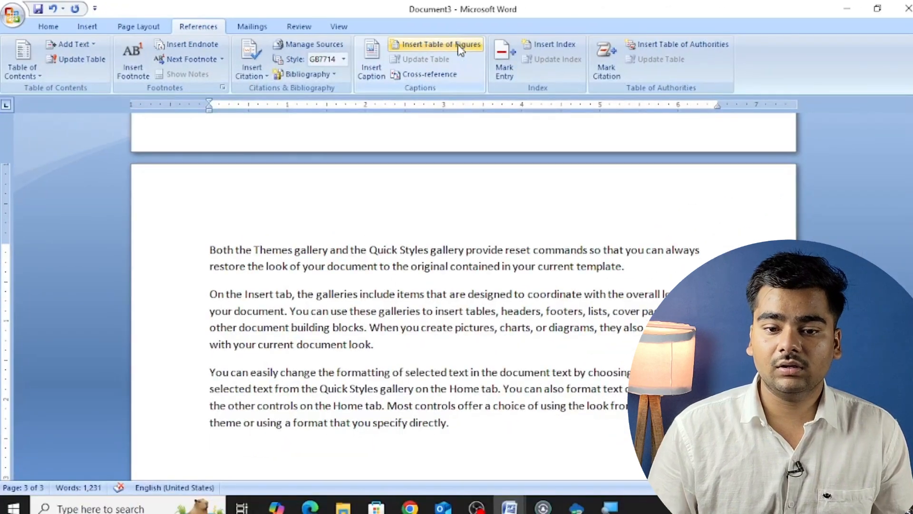
# Step: Insert a table of figures at the end of the document and follow its entry to the caption
pyautogui.click(457, 48)
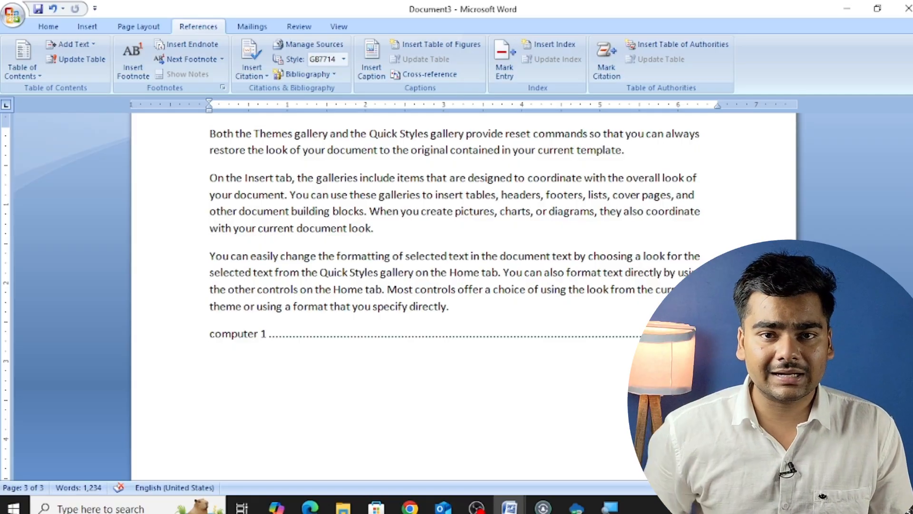
pyautogui.keyDown('ctrl'); pyautogui.click(380, 343); pyautogui.keyUp('ctrl')
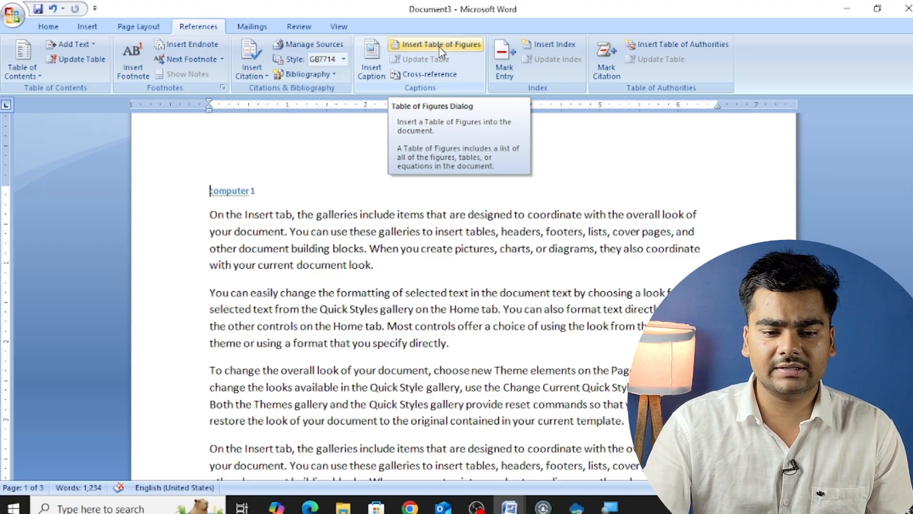
# Step: Generate more sample paragraphs on a new line after the first body paragraph using =rand(20)
pyautogui.click(395, 265)
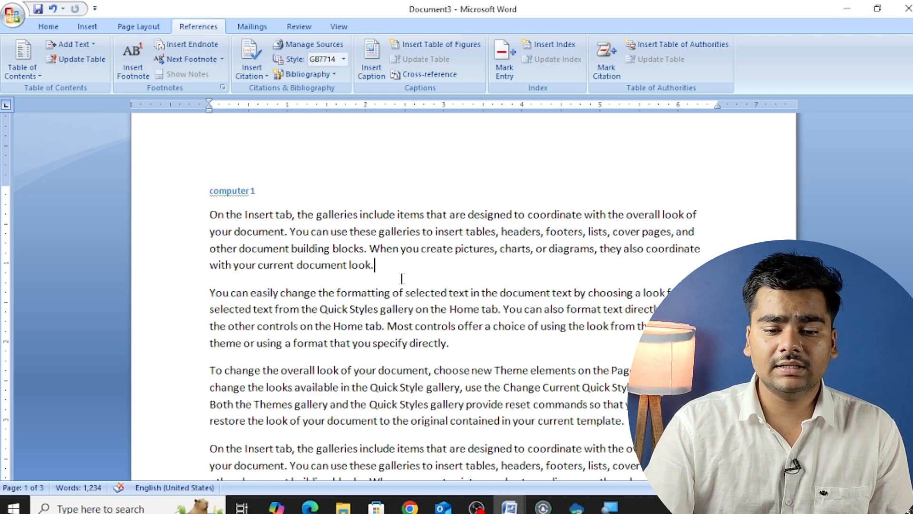
pyautogui.press('Return')
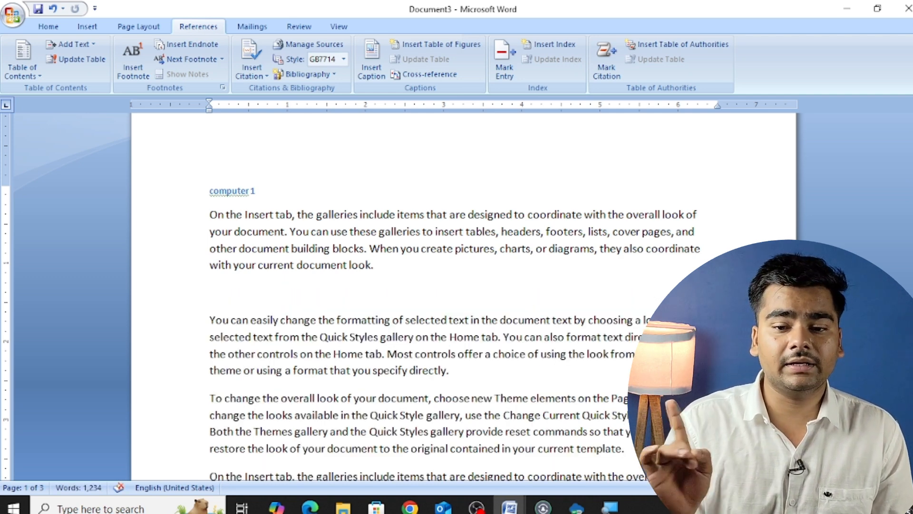
pyautogui.write('=rand')
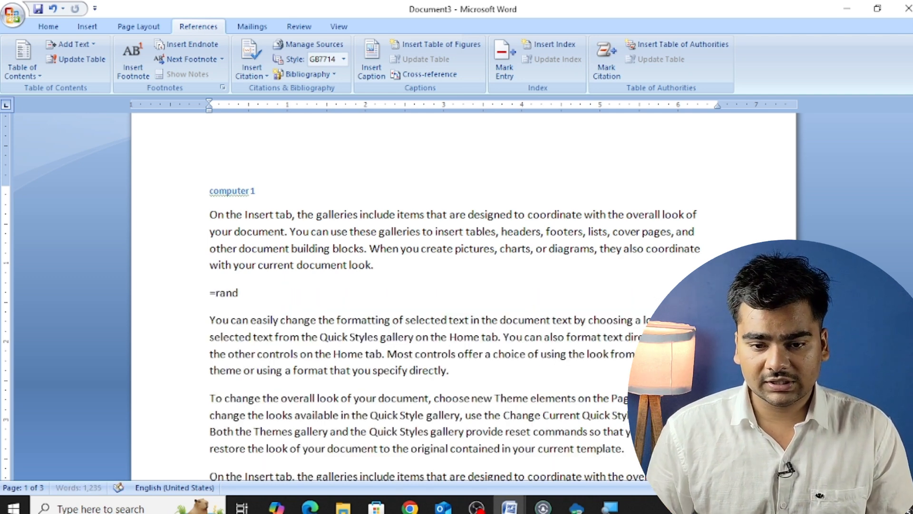
pyautogui.write('(20)')
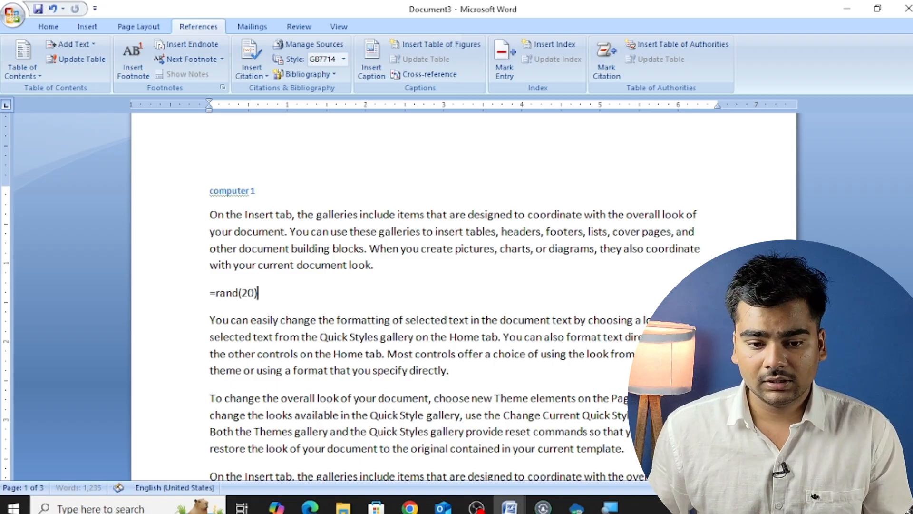
pyautogui.press('Return')
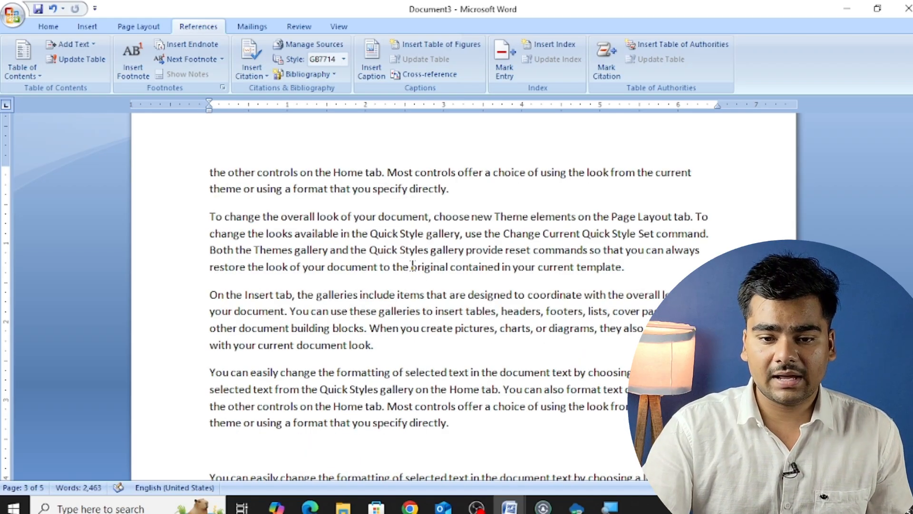
# Step: Look through the pages of the lengthened sample document
pyautogui.hotkey('ctrl', 'a')
pyautogui.click(498, 250)
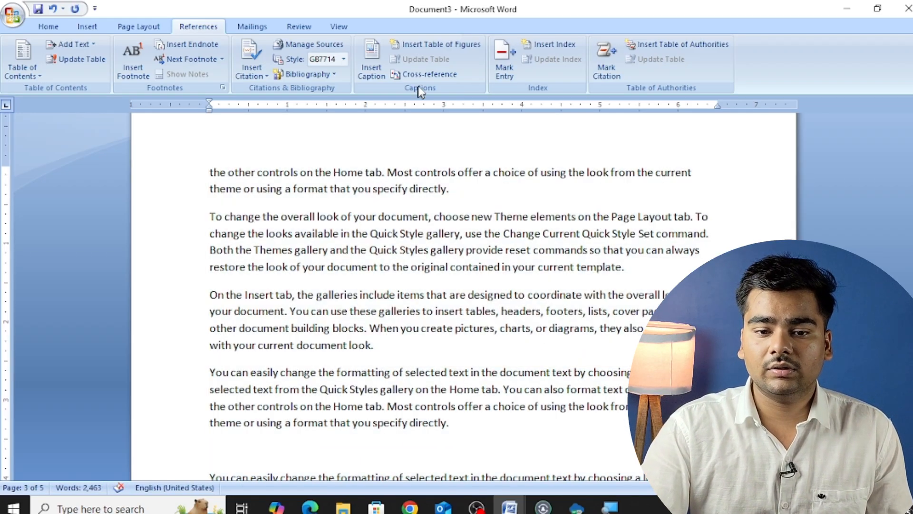
pyautogui.scroll(14, 363, 226)
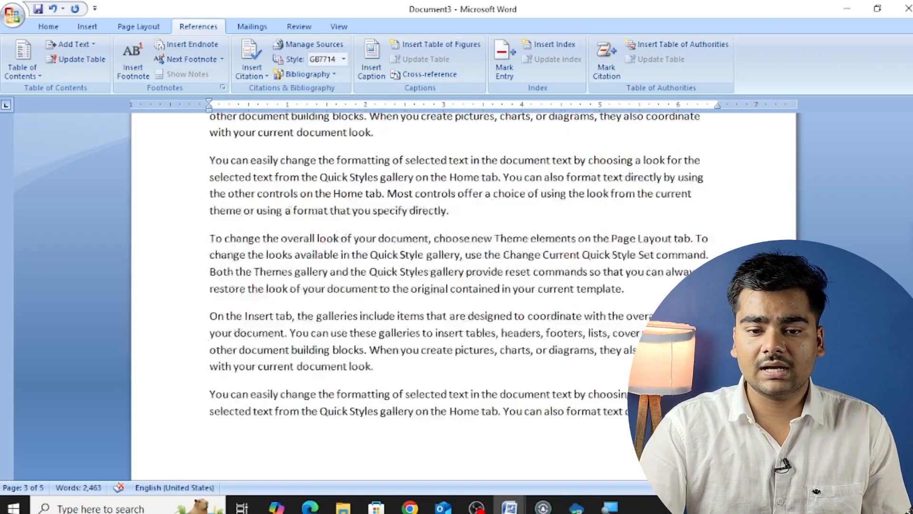
pyautogui.scroll(-5, 363, 225)
pyautogui.scroll(-10, 416, 295)
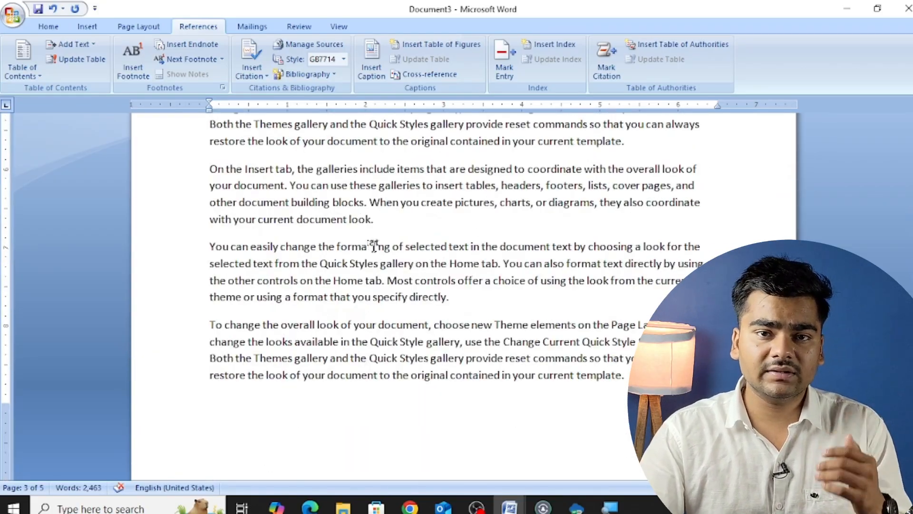
pyautogui.scroll(-12, 376, 247)
pyautogui.scroll(-9, 416, 295)
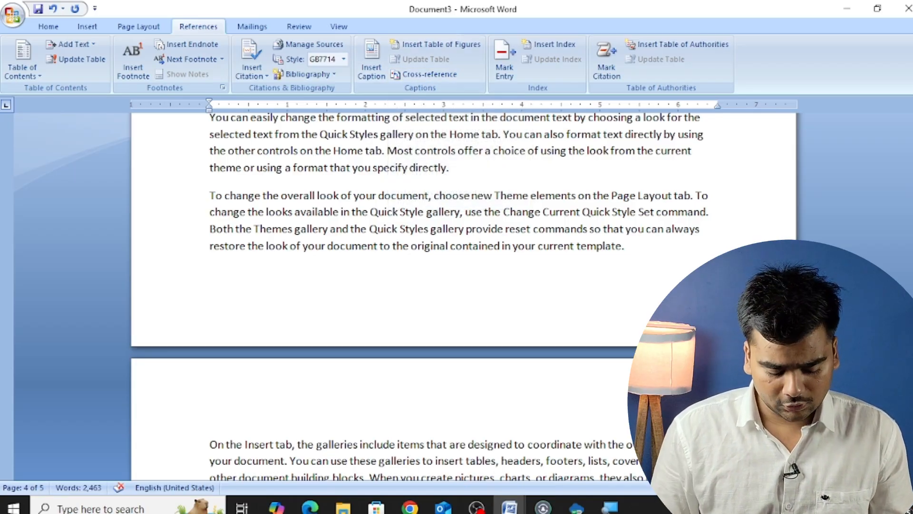
# Step: Replace the entire document content with fresh sample paragraphs using =rand()
pyautogui.hotkey('ctrl', 'a')
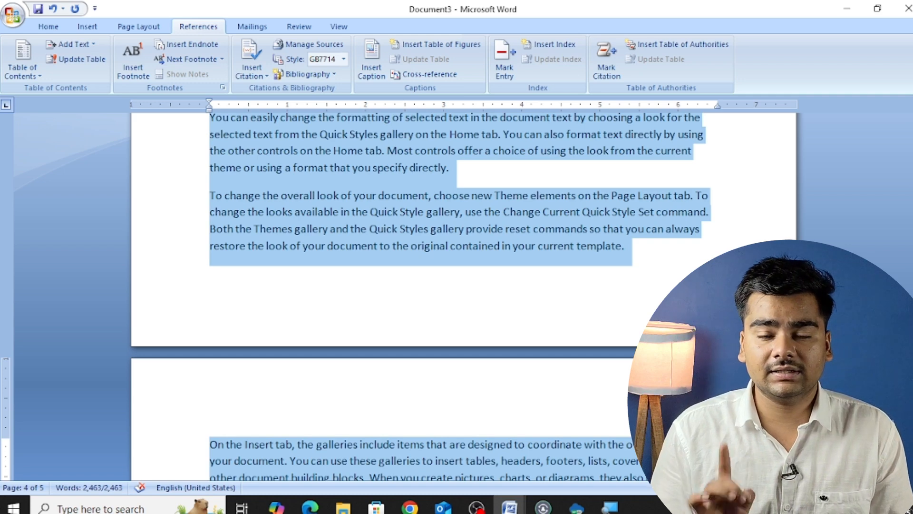
pyautogui.press('Delete')
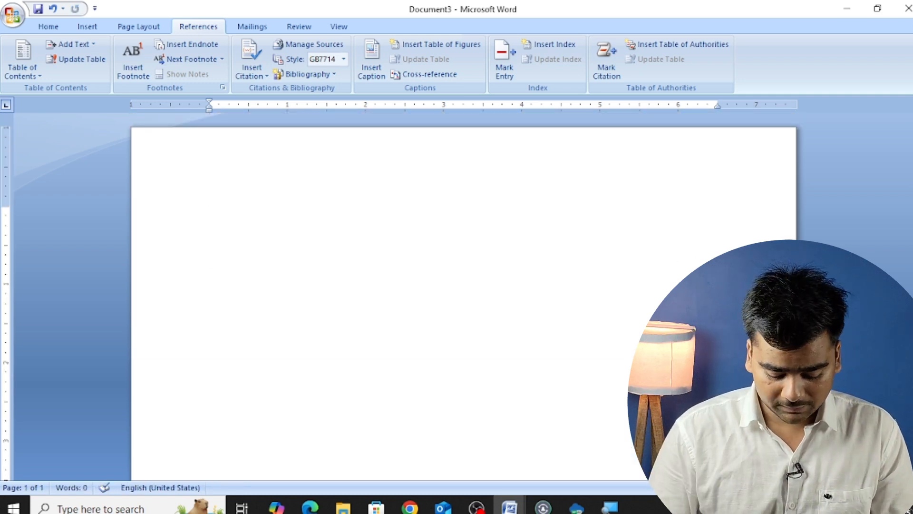
pyautogui.write('=rand()')
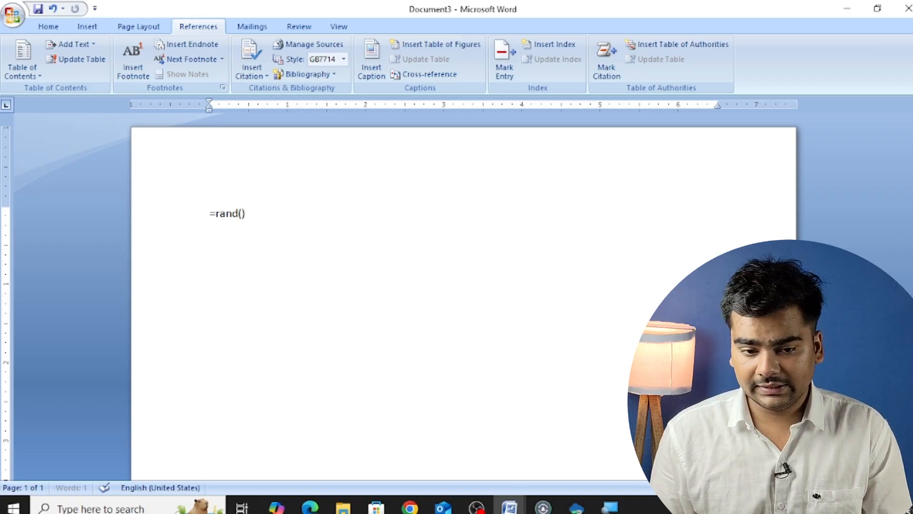
pyautogui.press('Return')
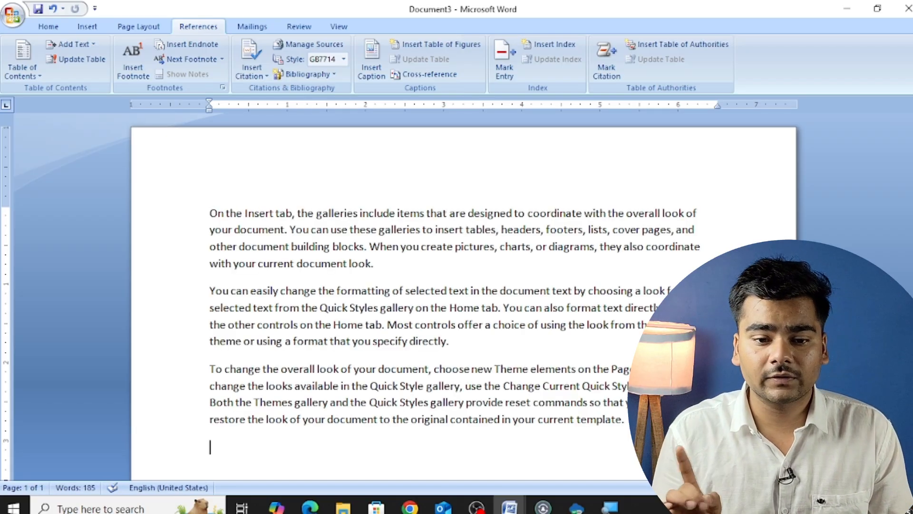
# Step: Add the title line "Computer" above the first paragraph
pyautogui.click(198, 216)
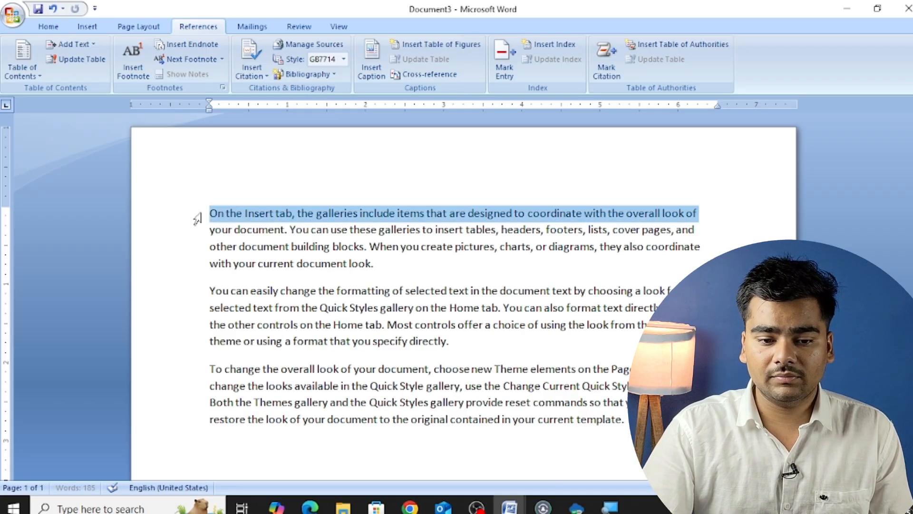
pyautogui.click(210, 214)
pyautogui.press('Return')
pyautogui.press('Up')
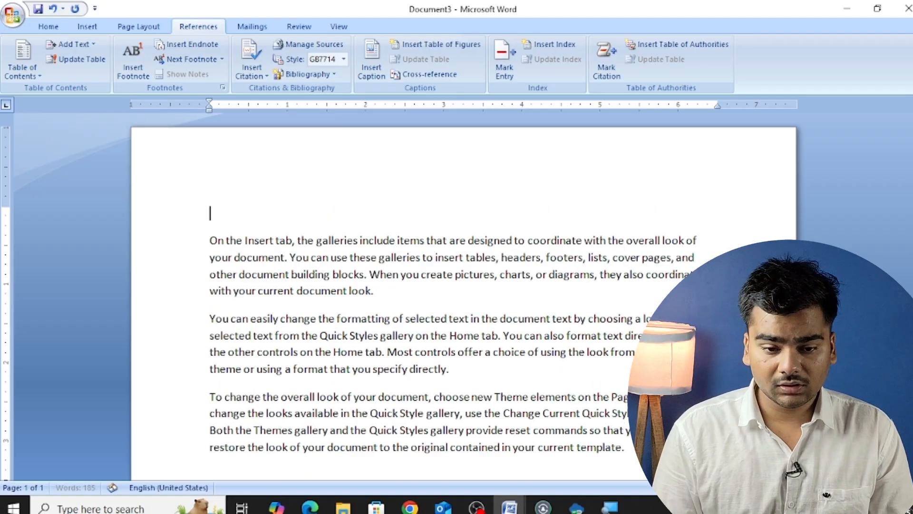
pyautogui.write('computer')
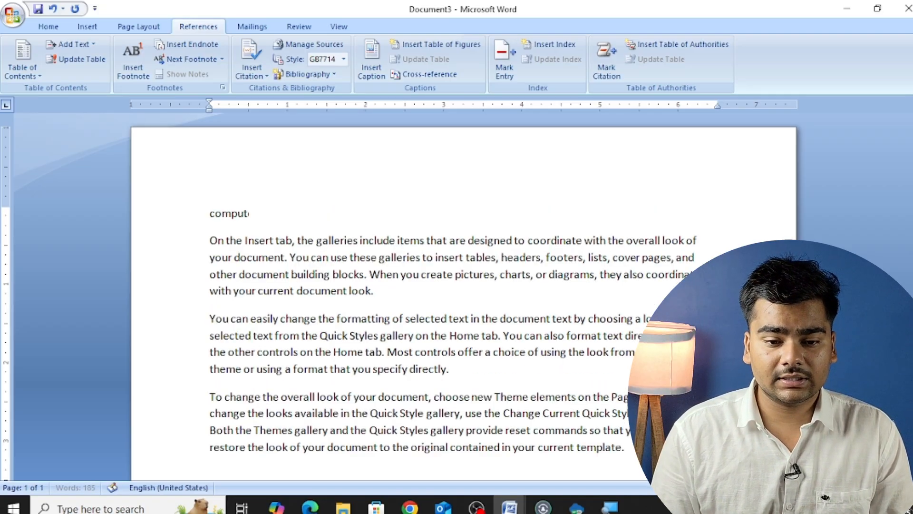
# Step: Add the title line "hardware" above the paragraph beginning "You can easily change"
pyautogui.click(211, 317)
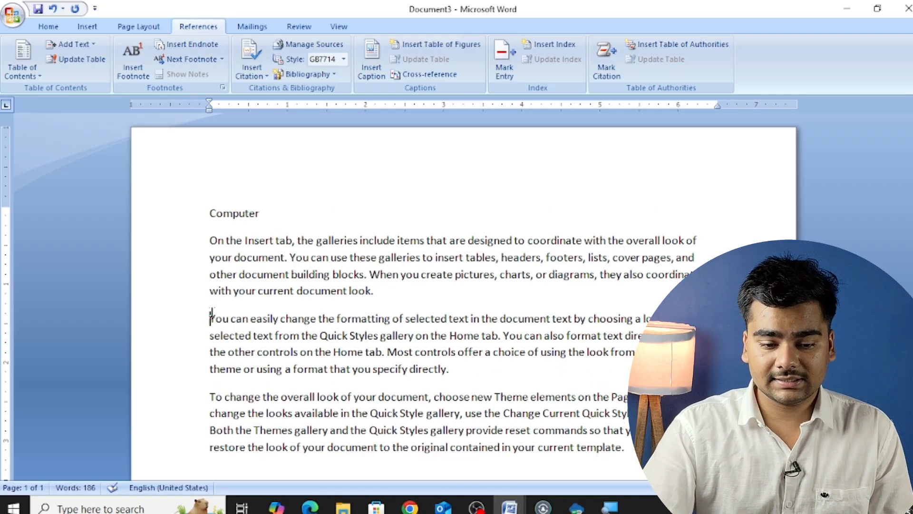
pyautogui.press('Return')
pyautogui.press('Up')
pyautogui.write('hare')
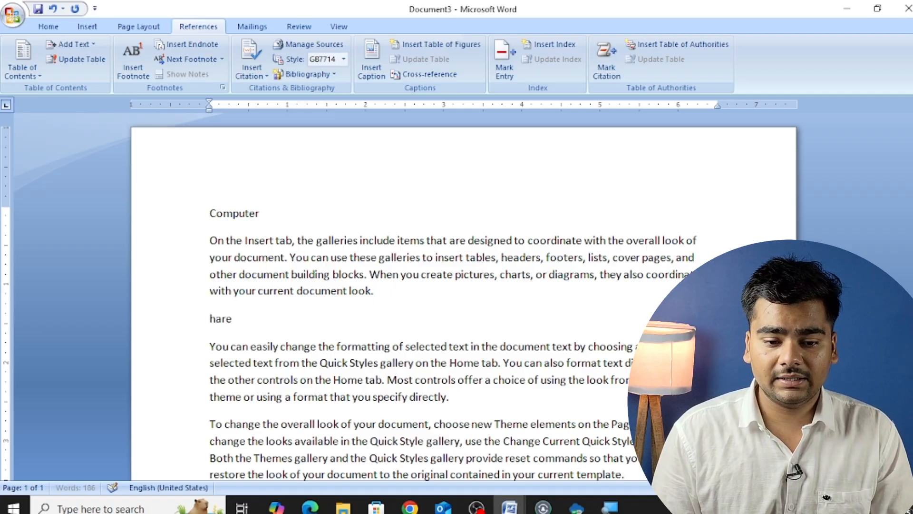
pyautogui.press('BackSpace')
pyautogui.write('dwar')
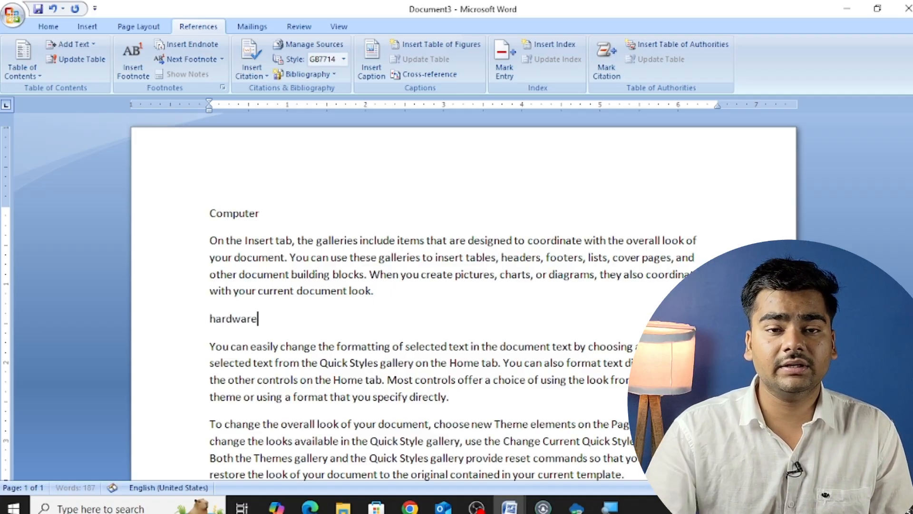
# Step: Add the title line "Software" above the paragraph beginning "To change the overall look"
pyautogui.click(210, 397)
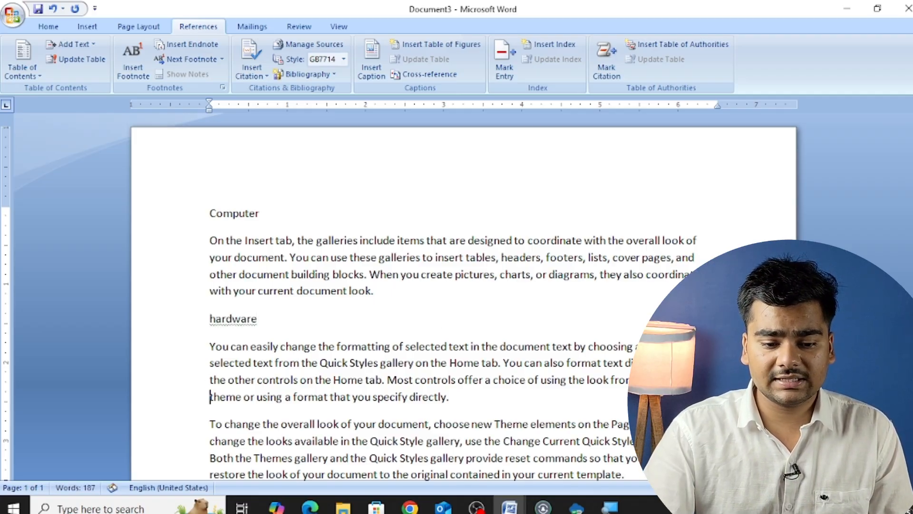
pyautogui.click(210, 424)
pyautogui.press('Return')
pyautogui.press('Up')
pyautogui.write('Softwr')
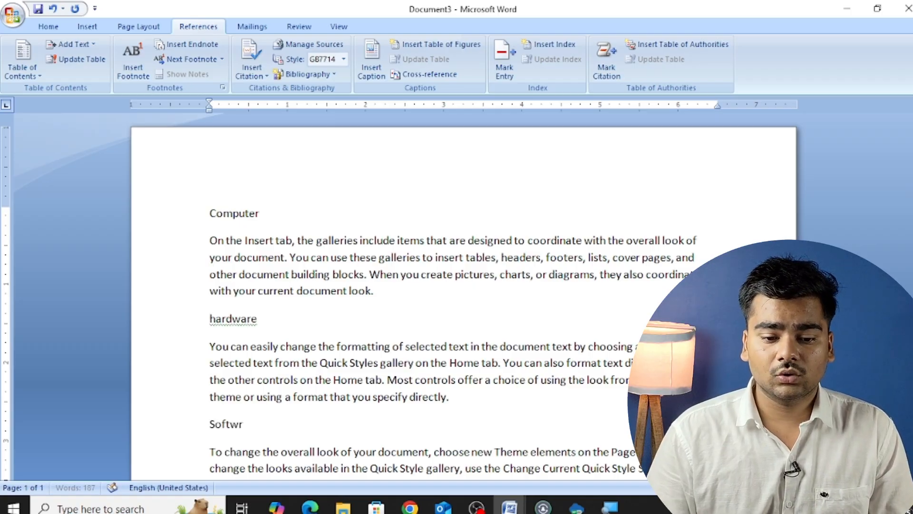
pyautogui.press('BackSpace')
pyautogui.write('are')
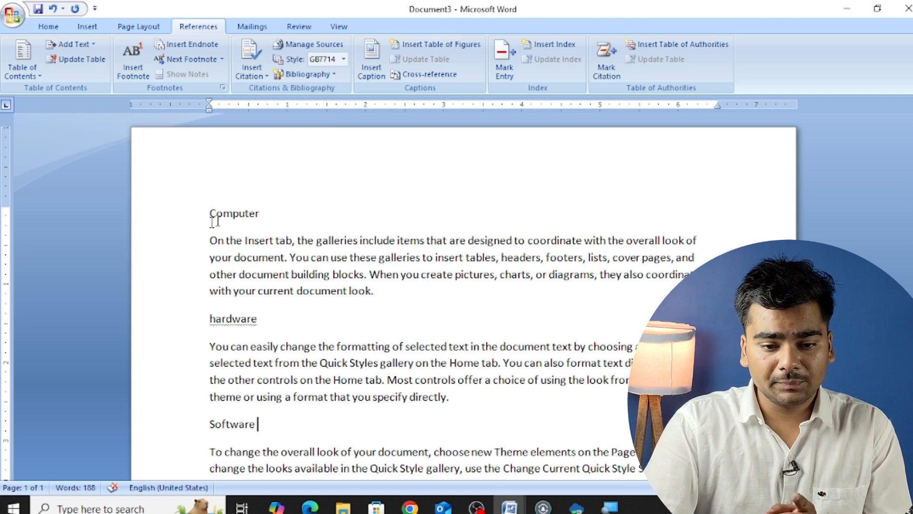
# Step: Apply the Heading 1 style to the Computer, hardware and Software title lines together
pyautogui.moveTo(271, 210); pyautogui.dragTo(205, 212)
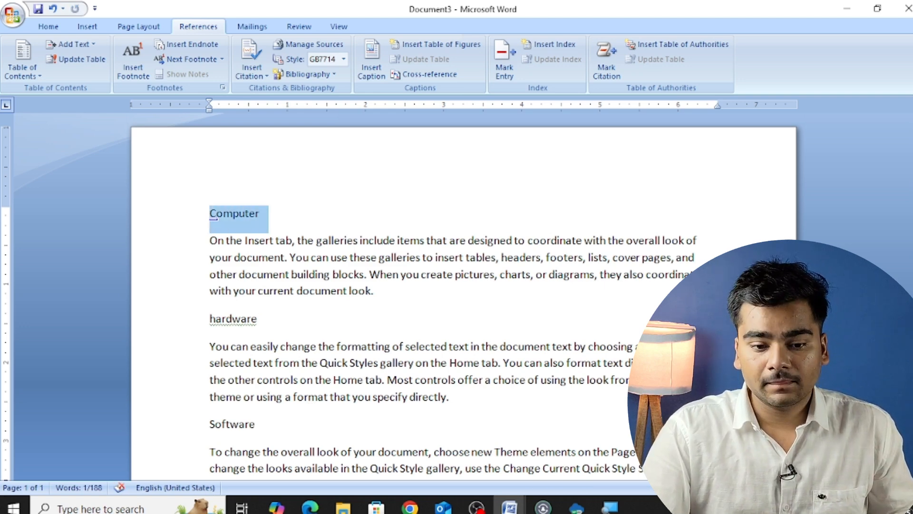
pyautogui.moveTo(265, 319); pyautogui.dragTo(204, 319)
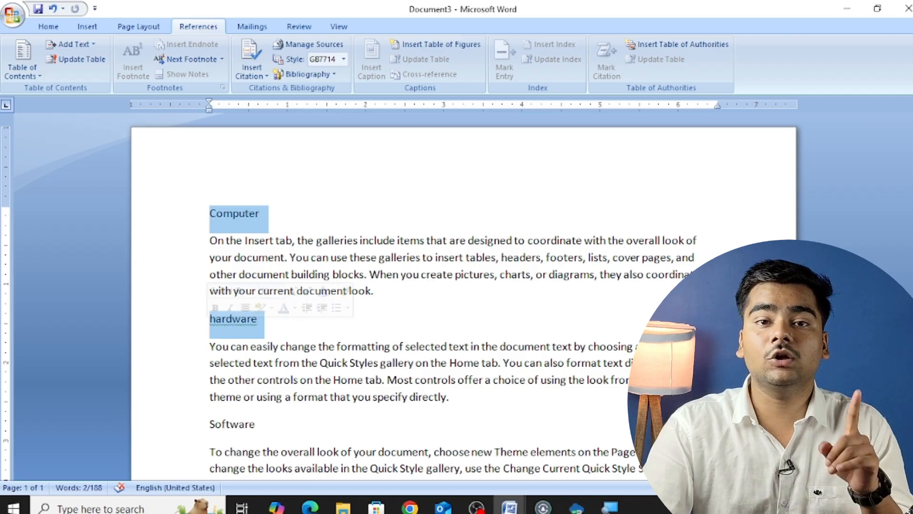
pyautogui.scroll(-3, 464, 295)
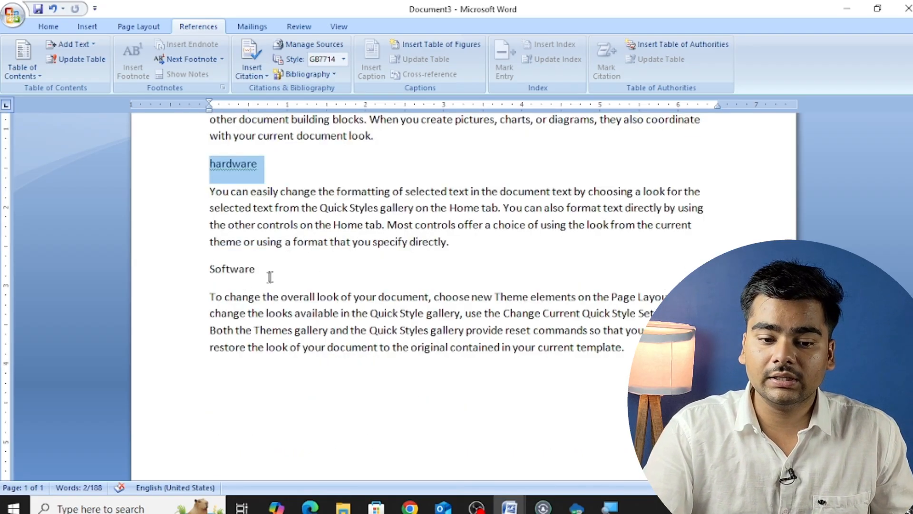
pyautogui.moveTo(266, 276); pyautogui.dragTo(209, 275)
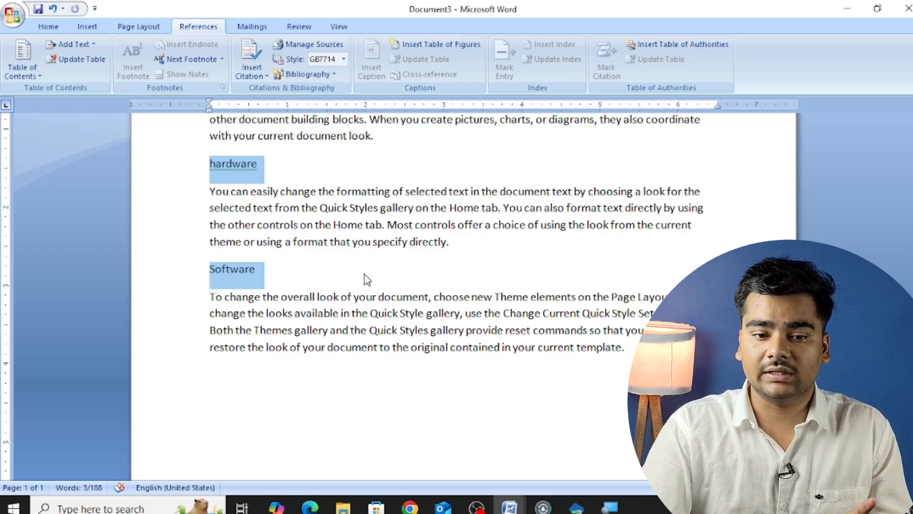
pyautogui.scroll(2, 365, 280)
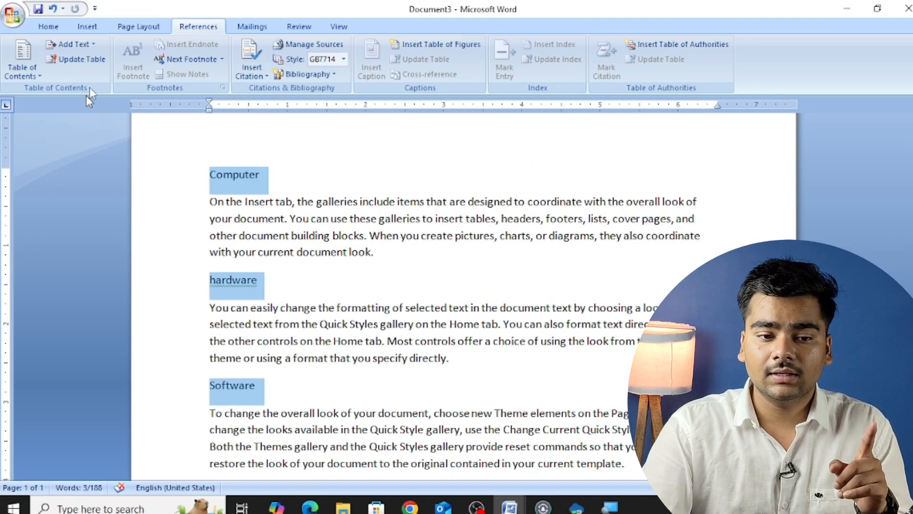
pyautogui.click(48, 26)
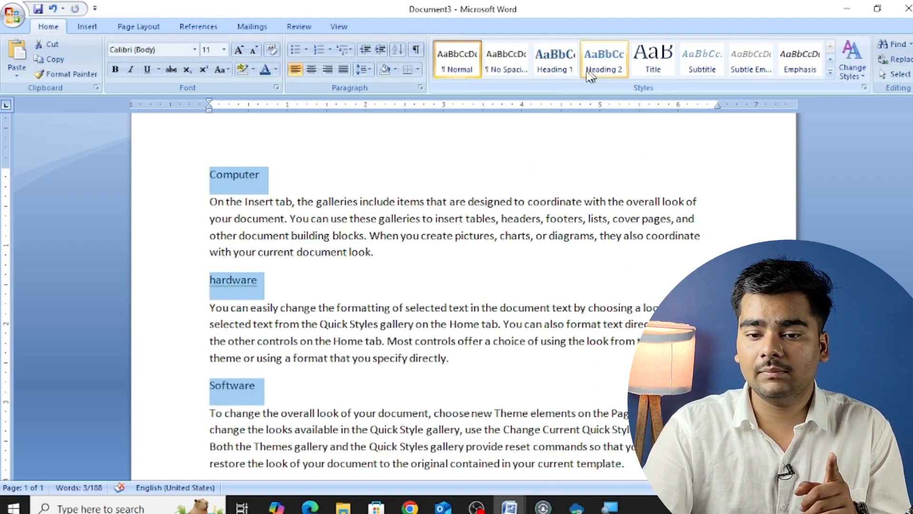
pyautogui.click(565, 76)
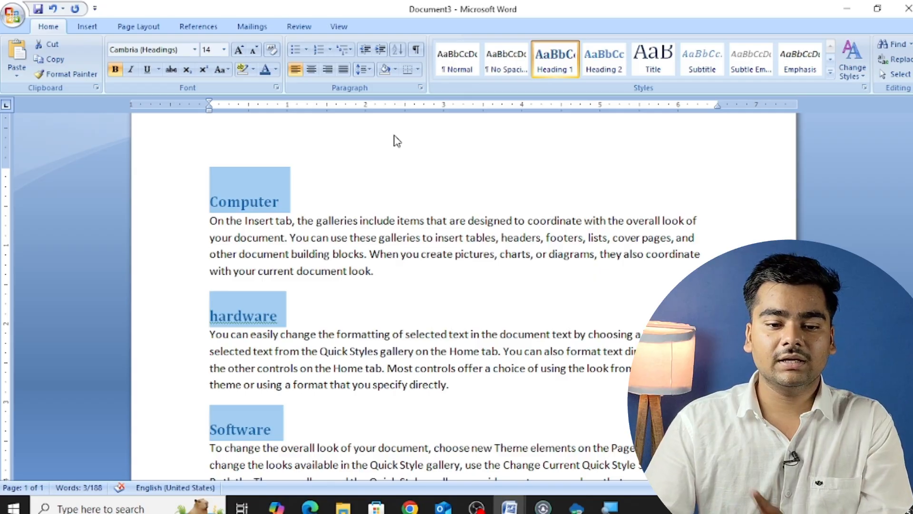
# Step: Insert an empty line above the Computer heading and set it to the Normal style
pyautogui.click(215, 187)
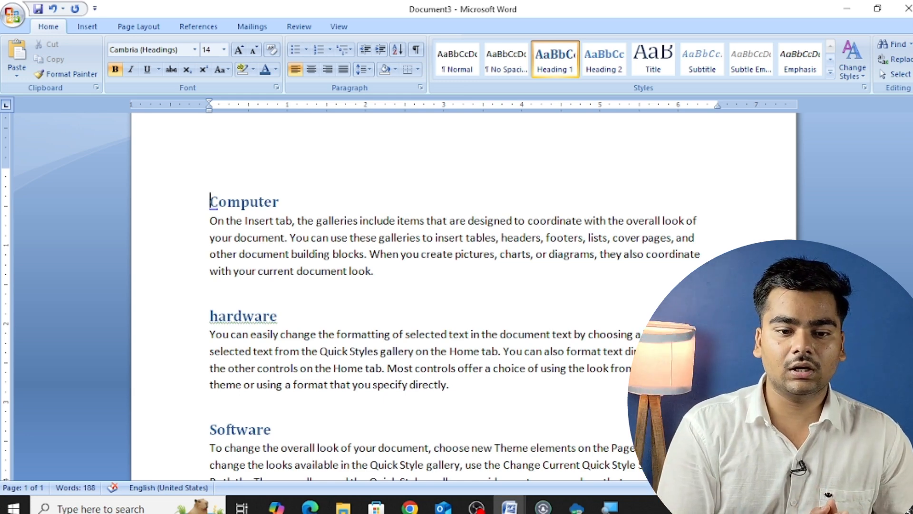
pyautogui.press('Return')
pyautogui.press('Up')
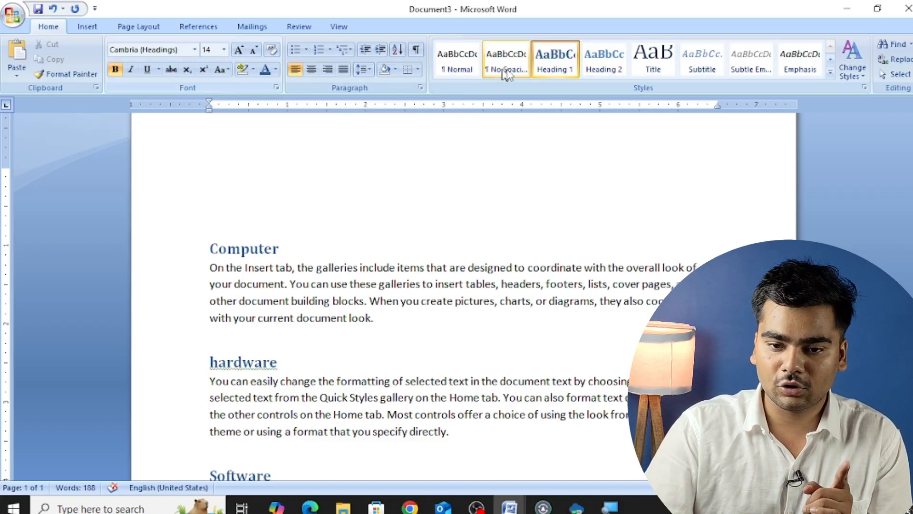
pyautogui.click(463, 69)
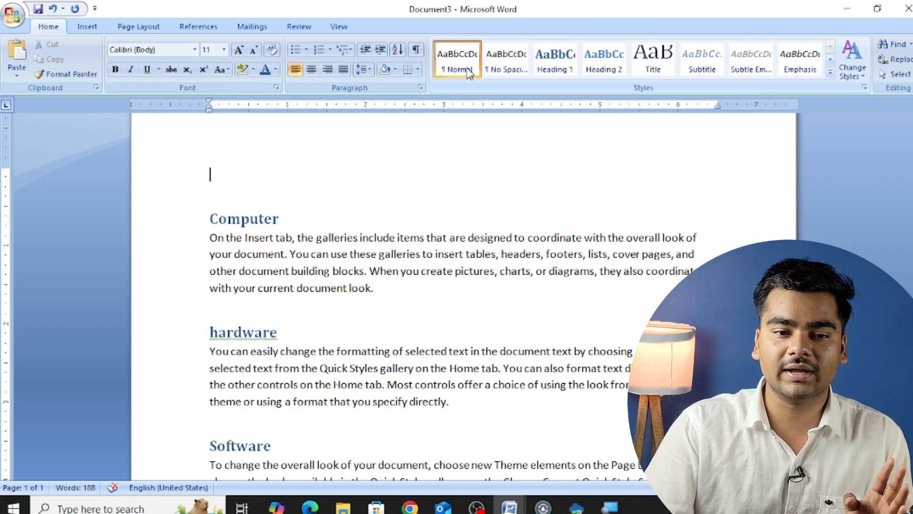
pyautogui.click(198, 26)
pyautogui.click(448, 75)
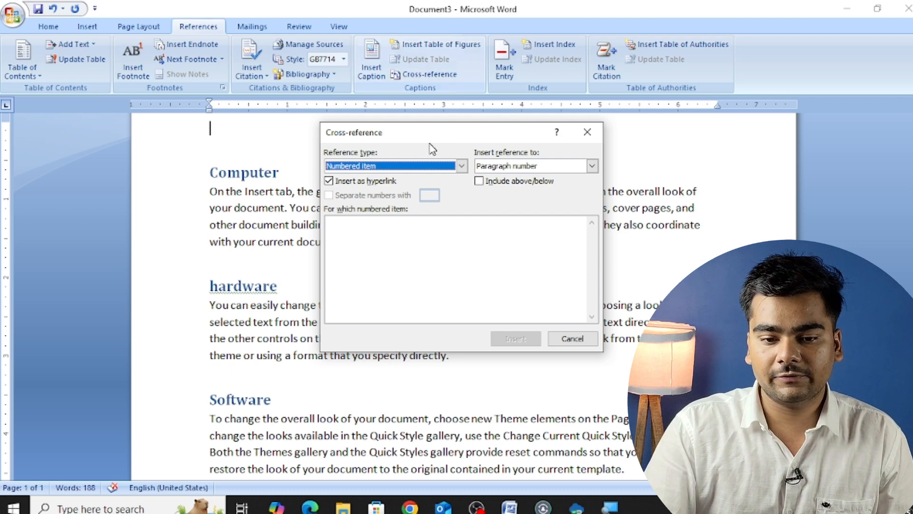
pyautogui.click(586, 132)
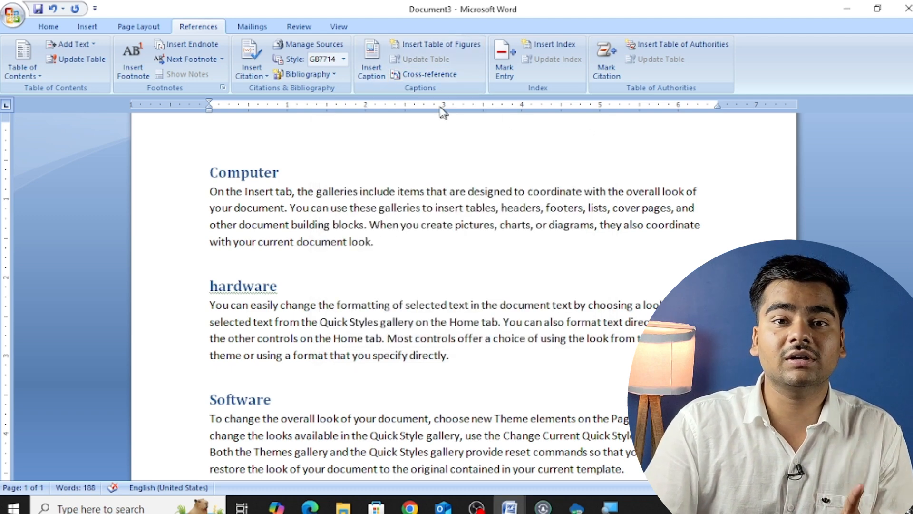
# Step: Insert a table with 3 columns and 4 rows on the empty line above the Computer heading
pyautogui.click(87, 26)
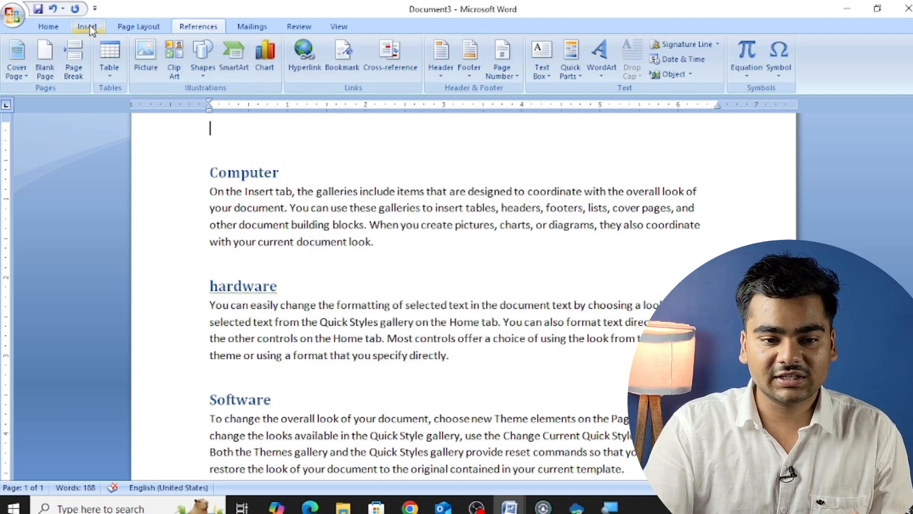
pyautogui.click(106, 79)
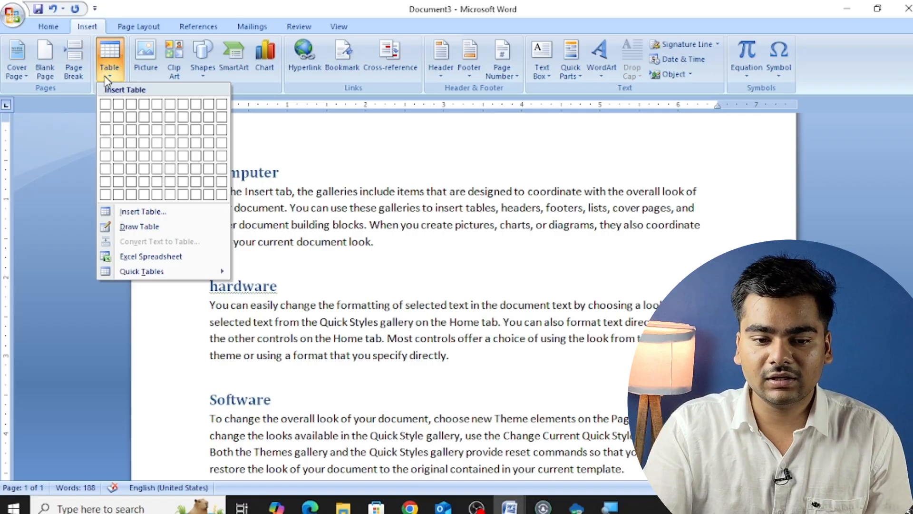
pyautogui.click(142, 212)
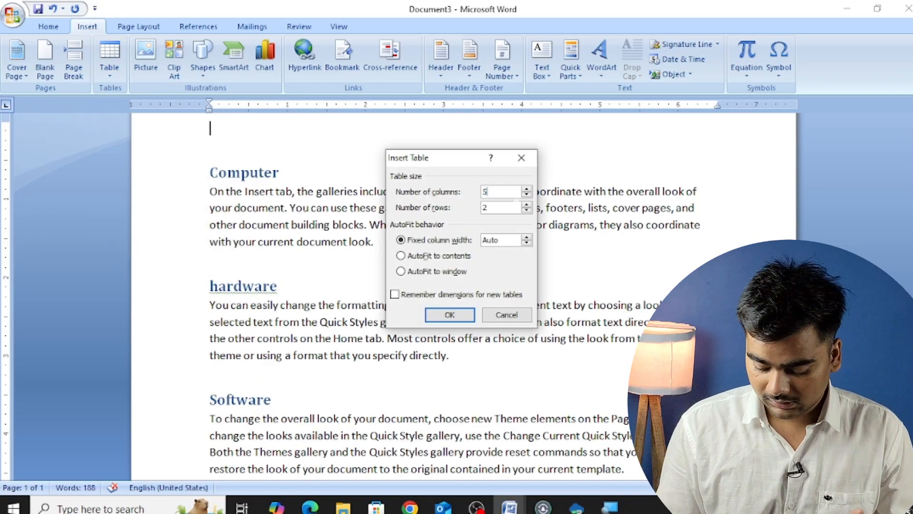
pyautogui.press('BackSpace')
pyautogui.write('3')
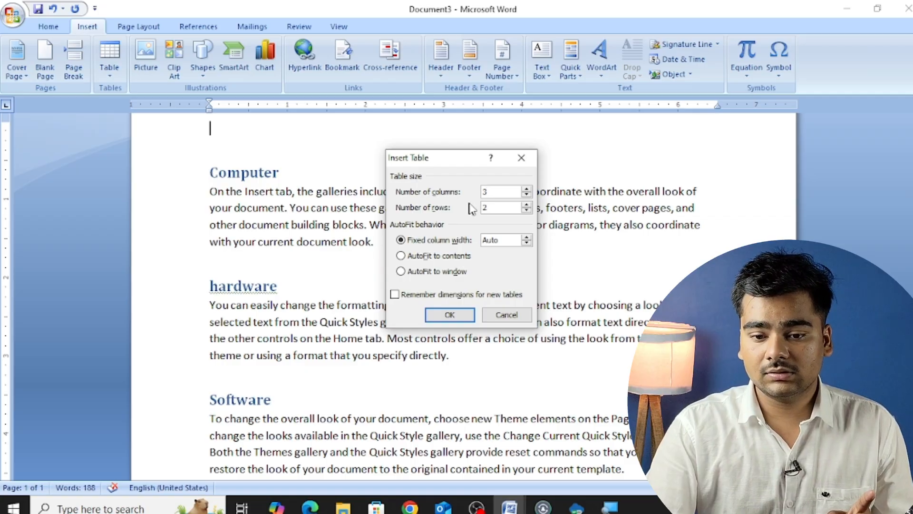
pyautogui.press('BackSpace')
pyautogui.write('4')
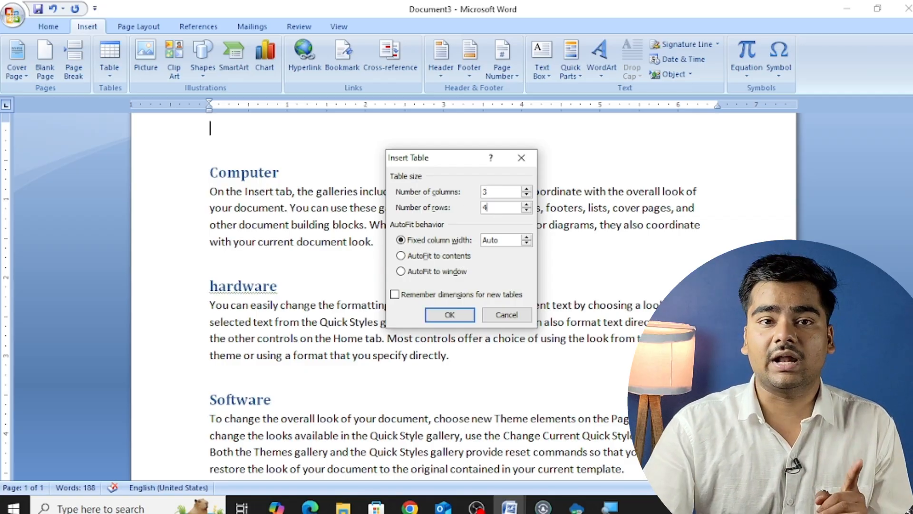
pyautogui.click(447, 314)
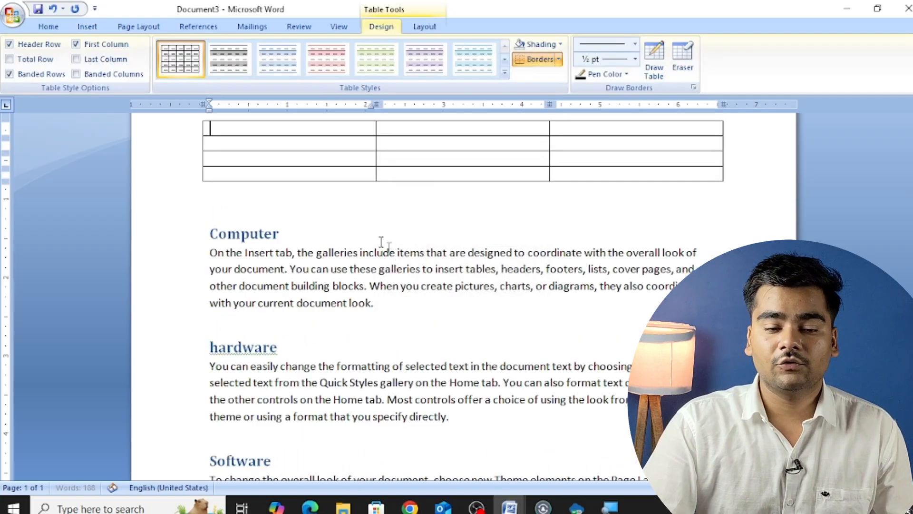
# Step: Fill the table's header row with s.no., lesson and Page
pyautogui.write('s')
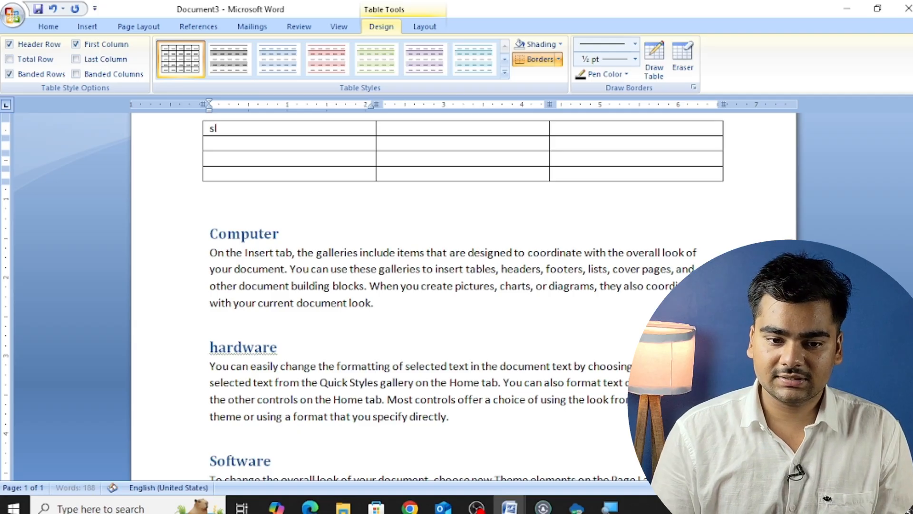
pyautogui.write('.no.')
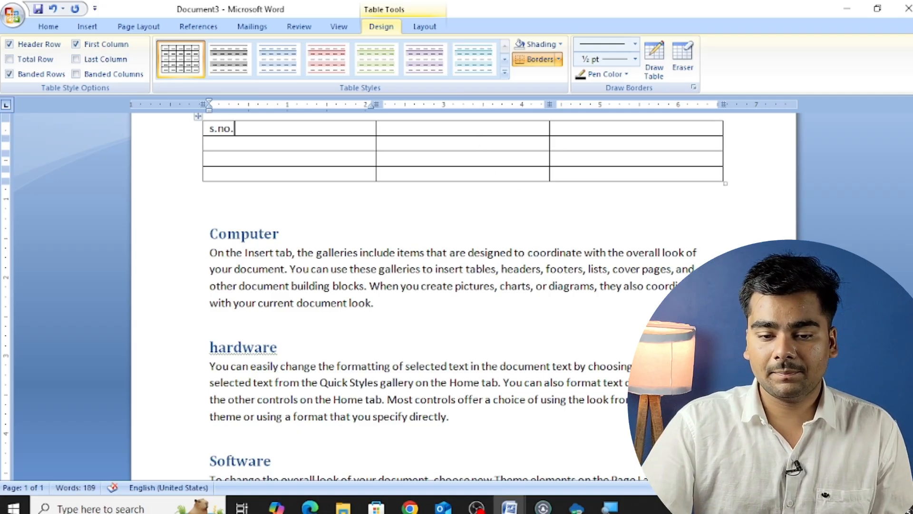
pyautogui.press('Tab')
pyautogui.write('lesson')
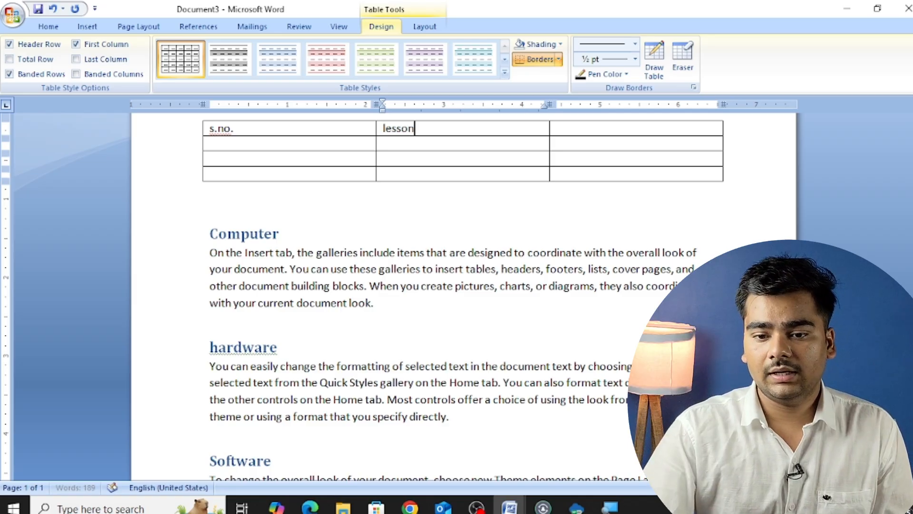
pyautogui.press('Tab')
pyautogui.write('page')
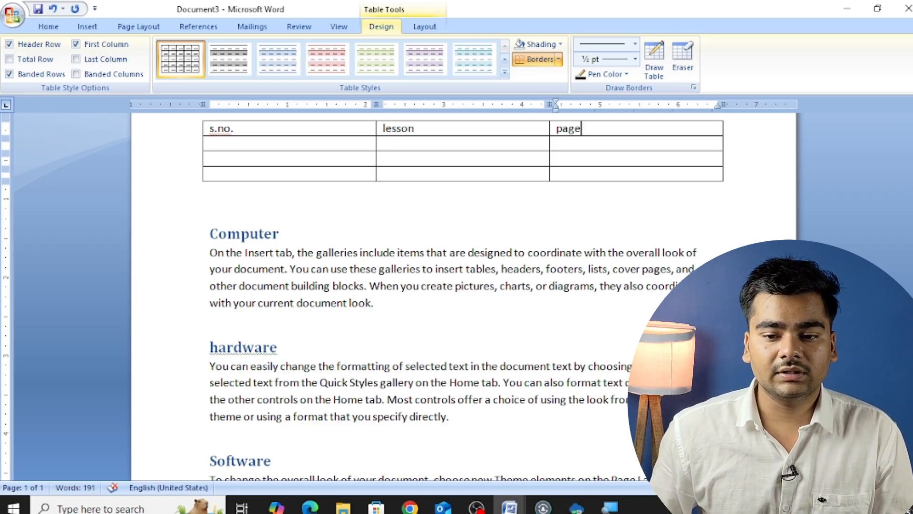
# Step: Number the three rows below the header 1, 2 and 3 in the s.no. column, ending in the first empty lesson cell
pyautogui.press('Tab')
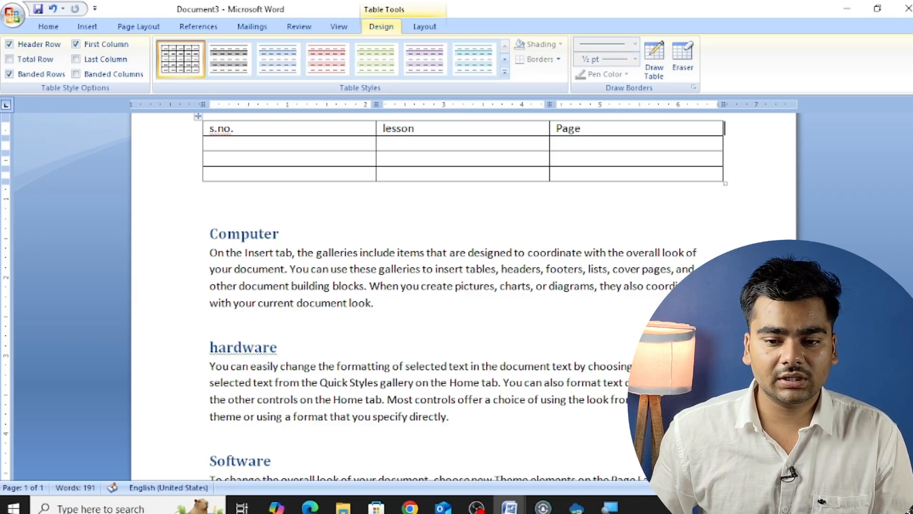
pyautogui.write('1')
pyautogui.press('Down')
pyautogui.write('2')
pyautogui.press('Down')
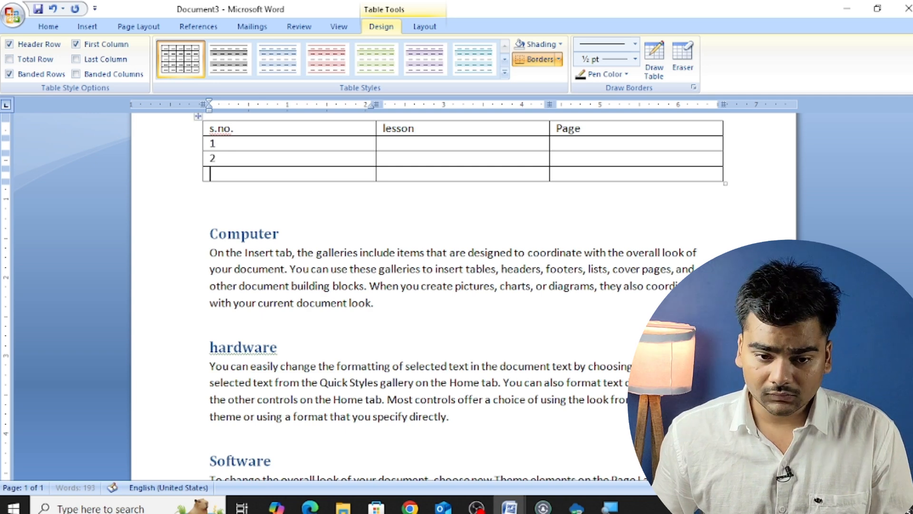
pyautogui.write('2')
pyautogui.press('Tab')
pyautogui.press('Left')
pyautogui.press('BackSpace')
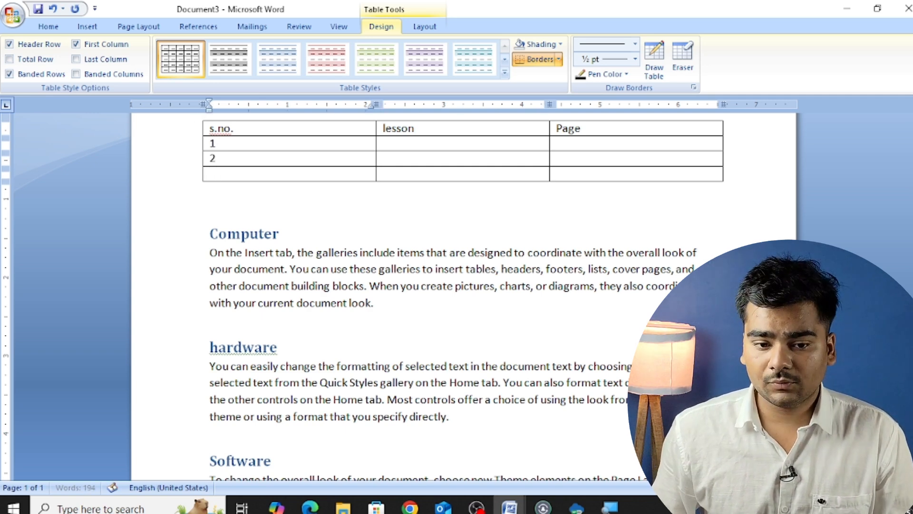
pyautogui.write('3')
pyautogui.press('Tab')
pyautogui.press('Up')
pyautogui.press('Up')
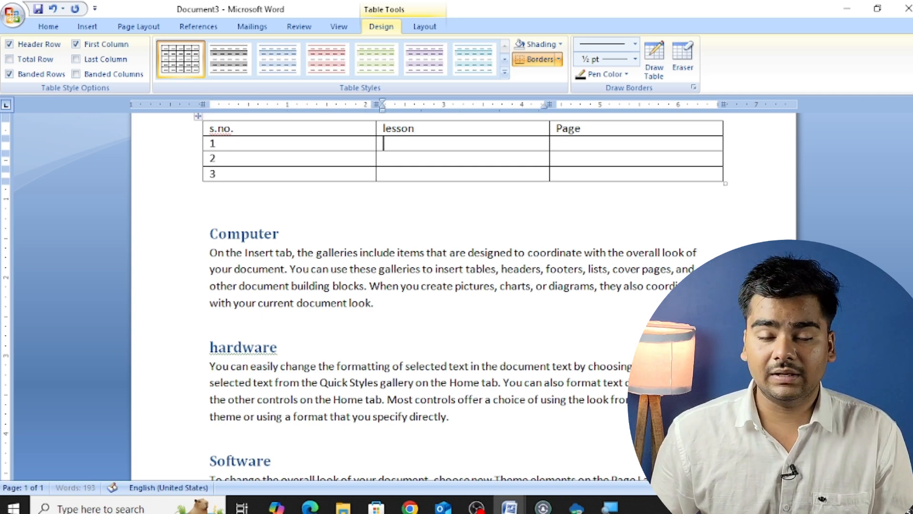
# Step: Insert a hyperlinked cross-reference to the Computer heading's text in the lesson cell of row 1
pyautogui.scroll(3, 603, 129)
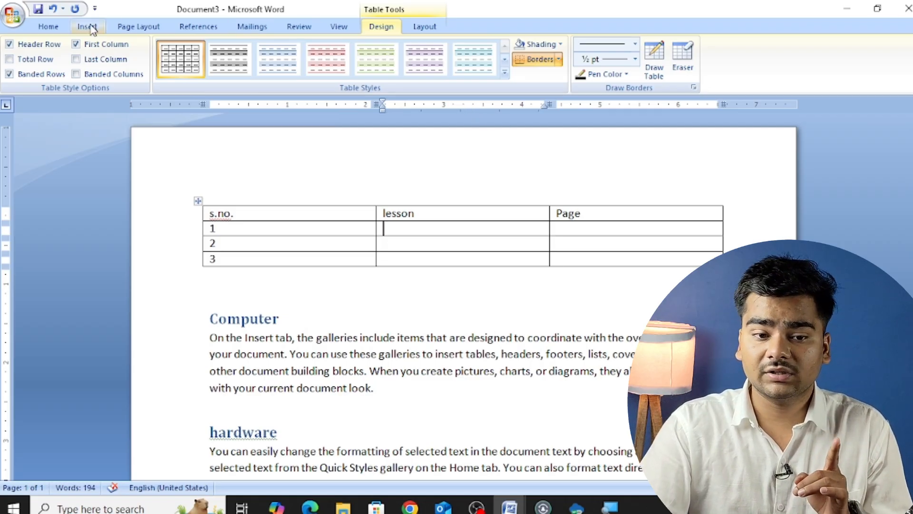
pyautogui.click(125, 31)
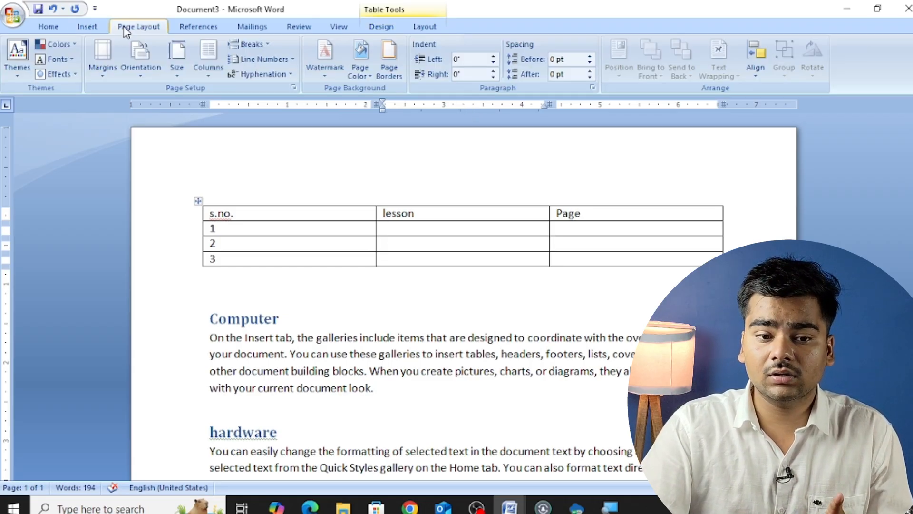
pyautogui.click(209, 29)
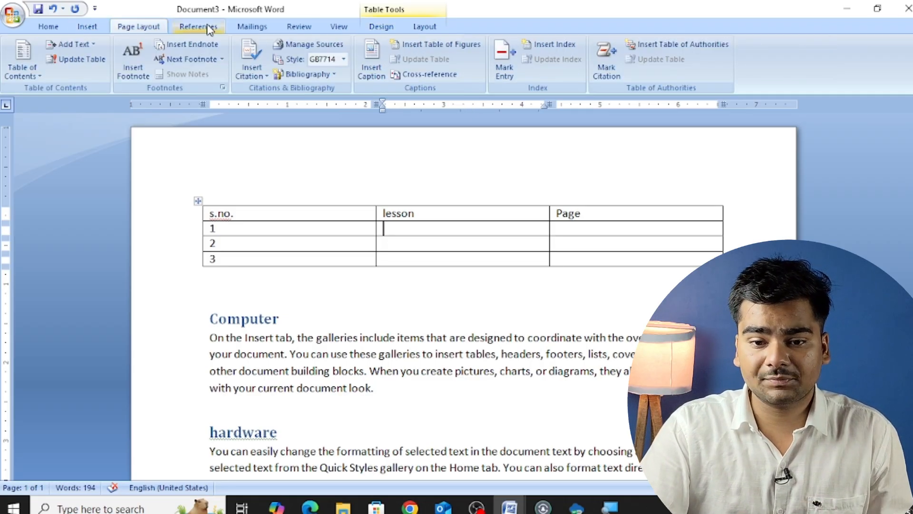
pyautogui.click(413, 75)
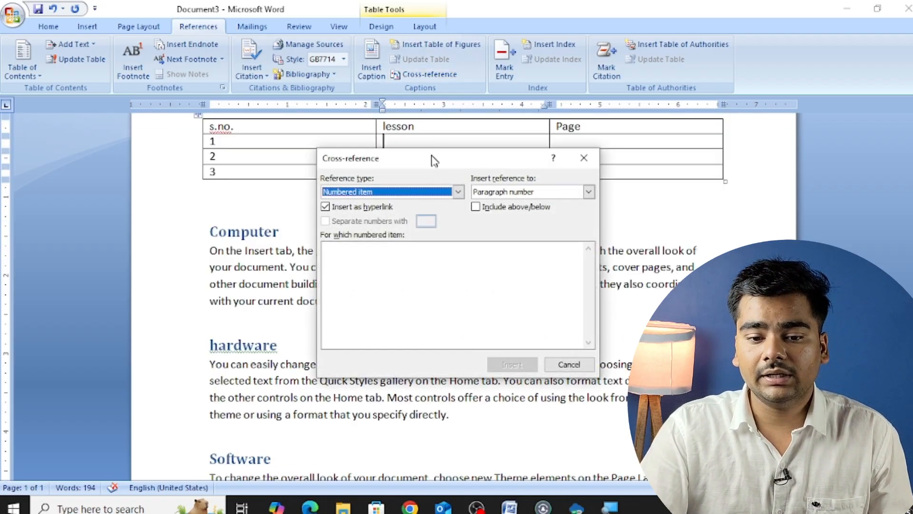
pyautogui.moveTo(432, 158); pyautogui.dragTo(342, 214)
pyautogui.click(347, 247)
pyautogui.click(342, 267)
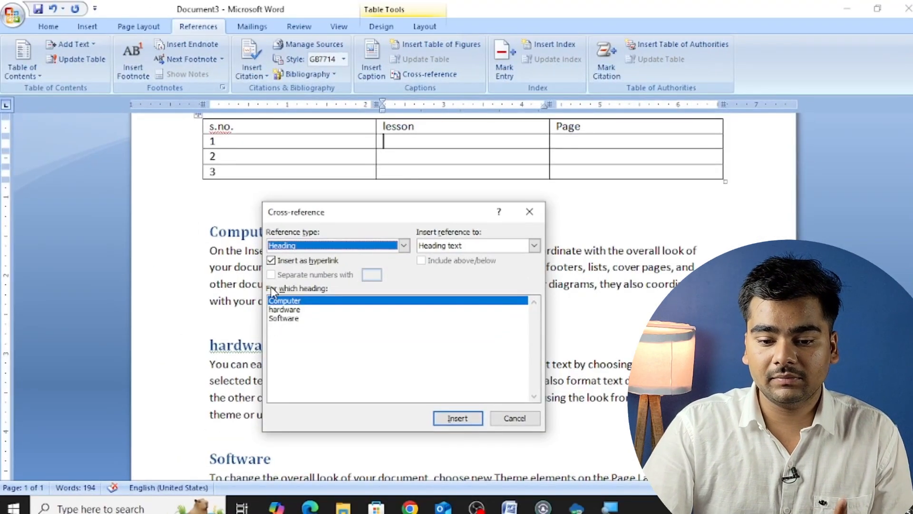
pyautogui.click(454, 418)
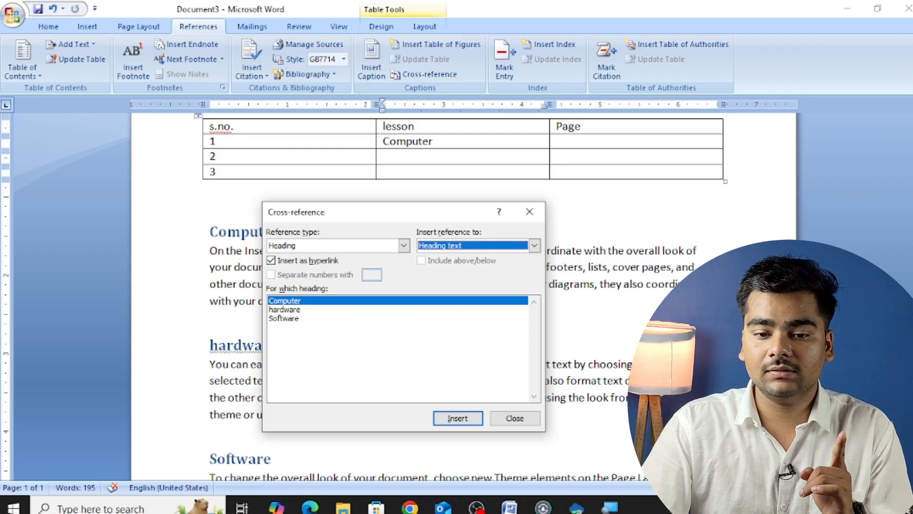
# Step: Insert heading-text cross-references to hardware and Software in the lesson cells of rows 2 and 3
pyautogui.click(433, 141)
pyautogui.click(384, 156)
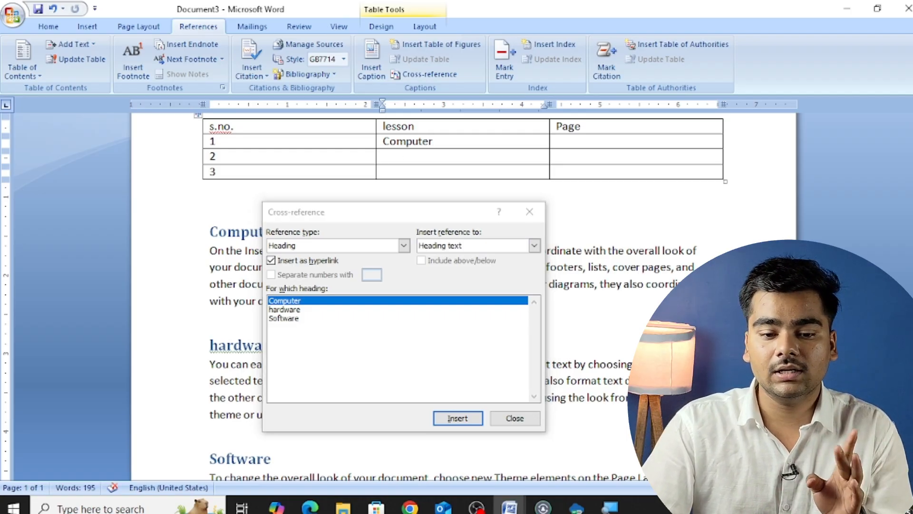
pyautogui.click(298, 310)
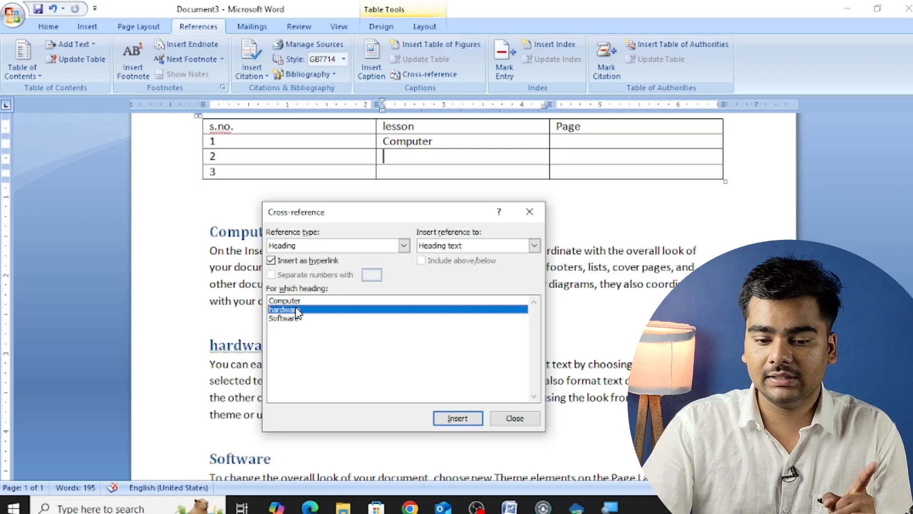
pyautogui.click(449, 418)
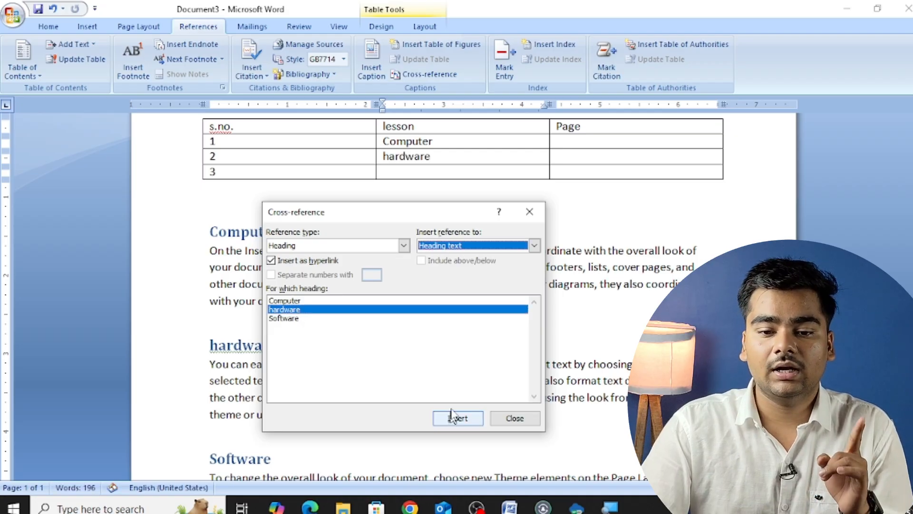
pyautogui.click(398, 176)
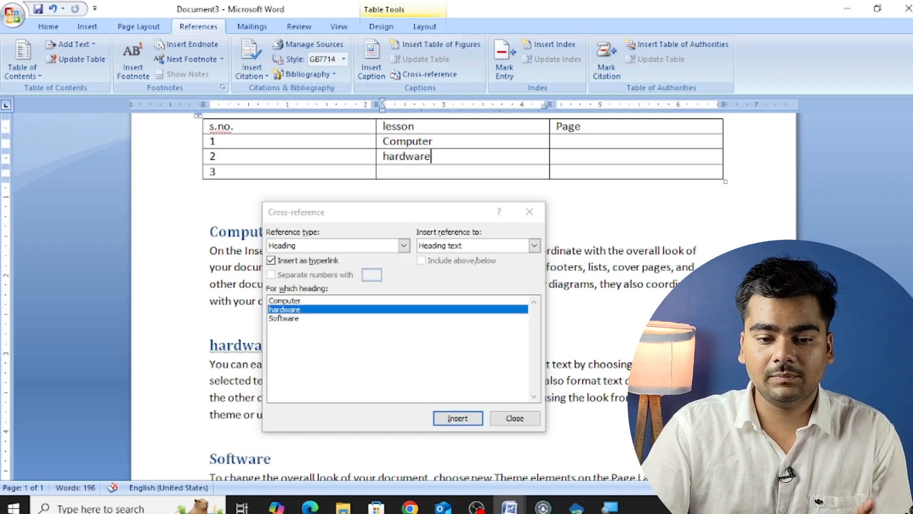
pyautogui.click(284, 319)
pyautogui.click(447, 419)
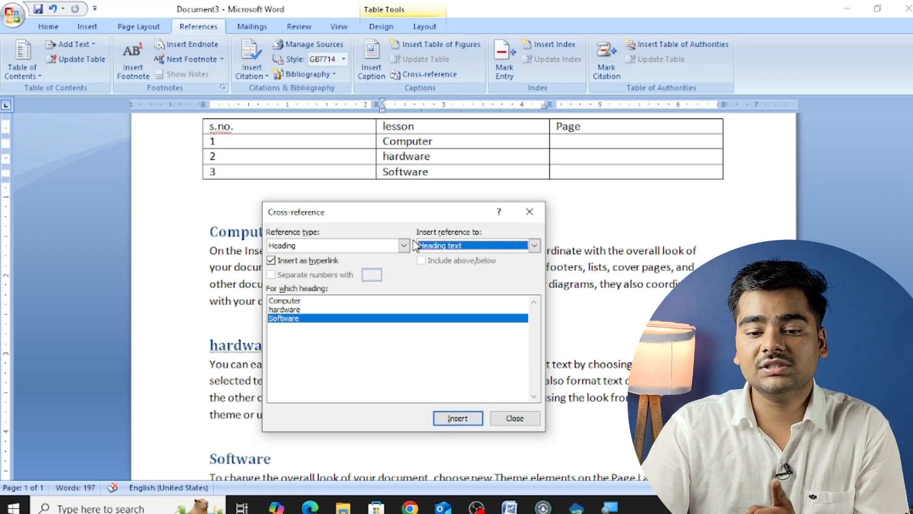
# Step: Insert a page-number cross-reference to the Computer heading in the Page cell of row 1
pyautogui.click(474, 250)
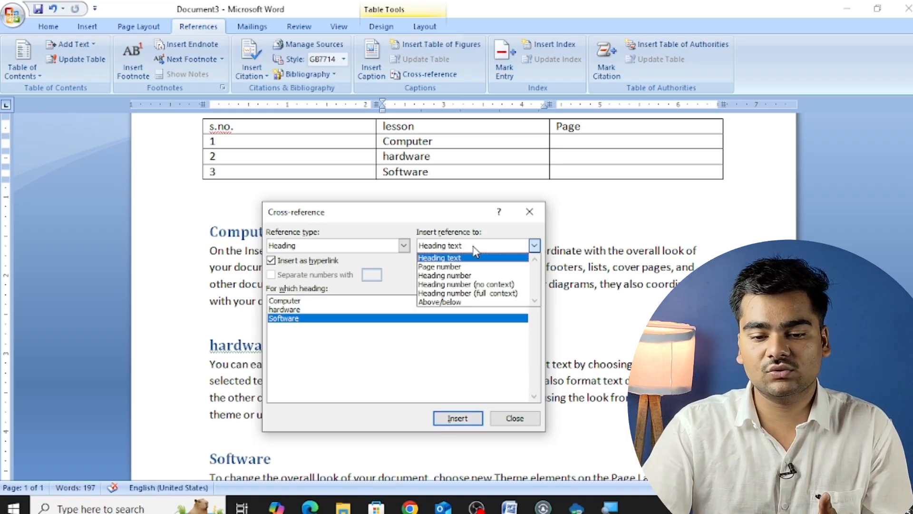
pyautogui.click(471, 266)
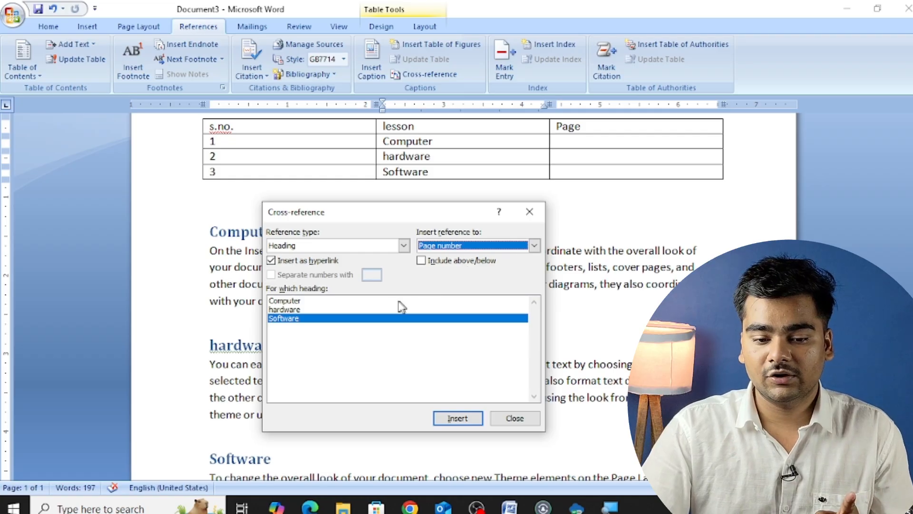
pyautogui.click(345, 301)
pyautogui.click(429, 172)
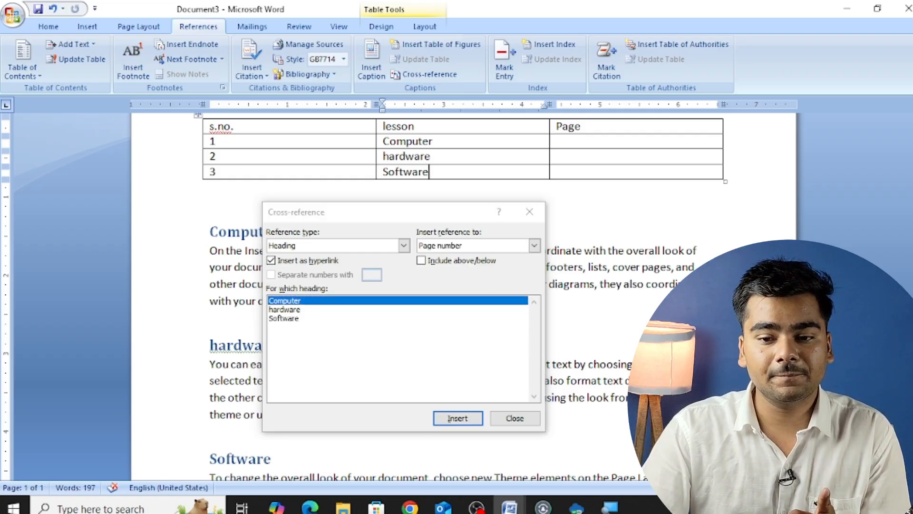
pyautogui.click(561, 142)
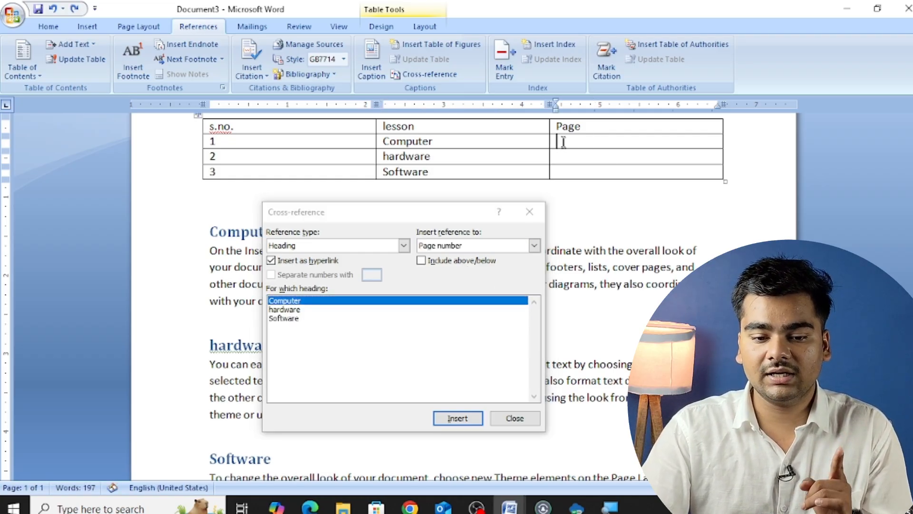
pyautogui.click(459, 418)
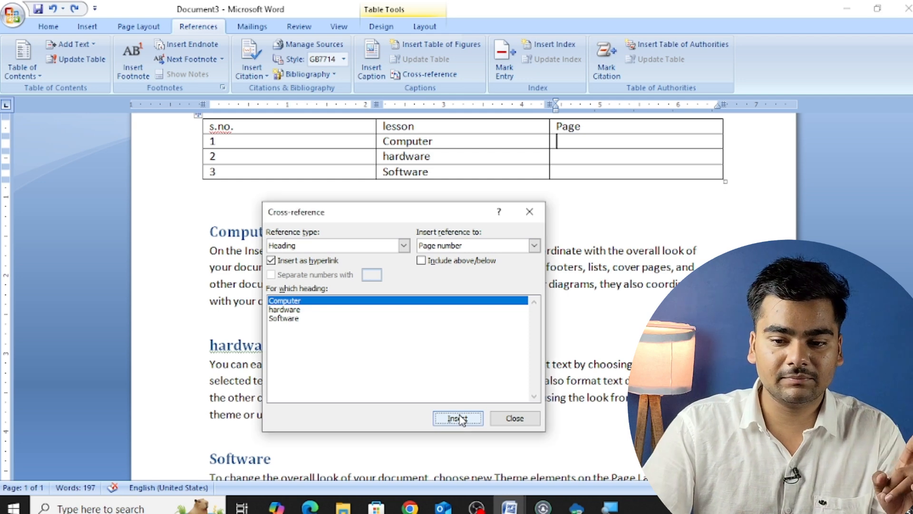
pyautogui.click(459, 418)
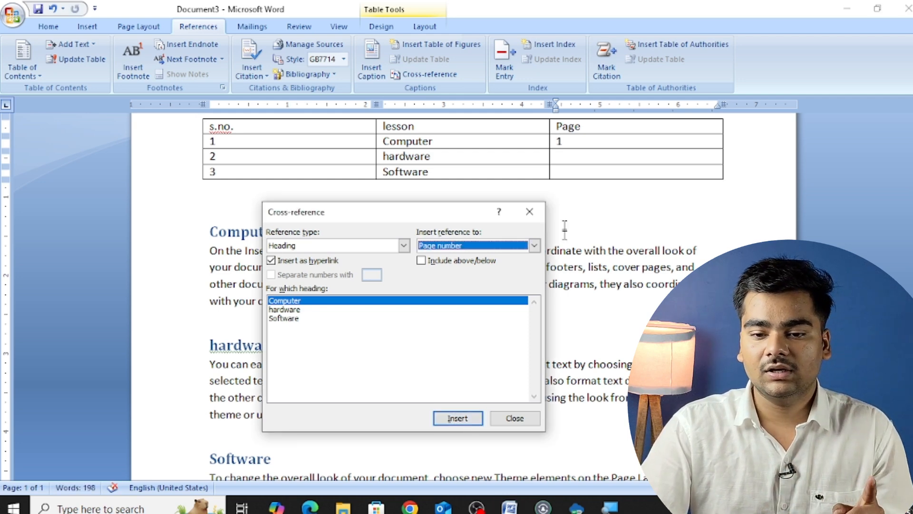
# Step: Insert page-number cross-references to the hardware and Software headings in the Page cells of rows 2 and 3, and close the cross-reference dialog
pyautogui.click(562, 156)
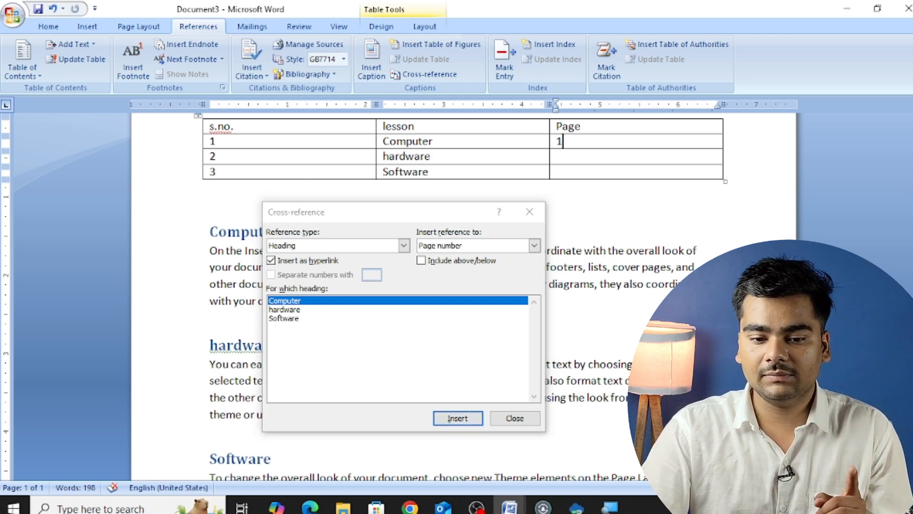
pyautogui.click(307, 310)
pyautogui.click(443, 420)
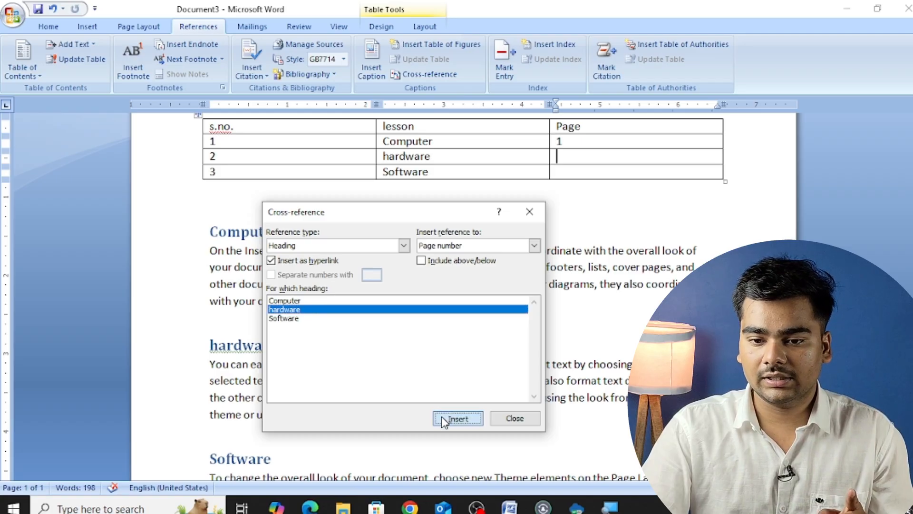
pyautogui.click(563, 173)
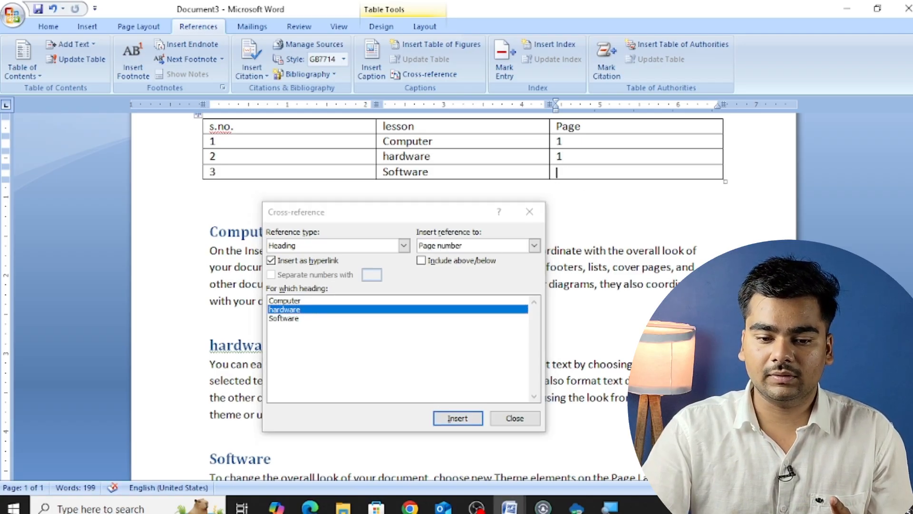
pyautogui.click(320, 318)
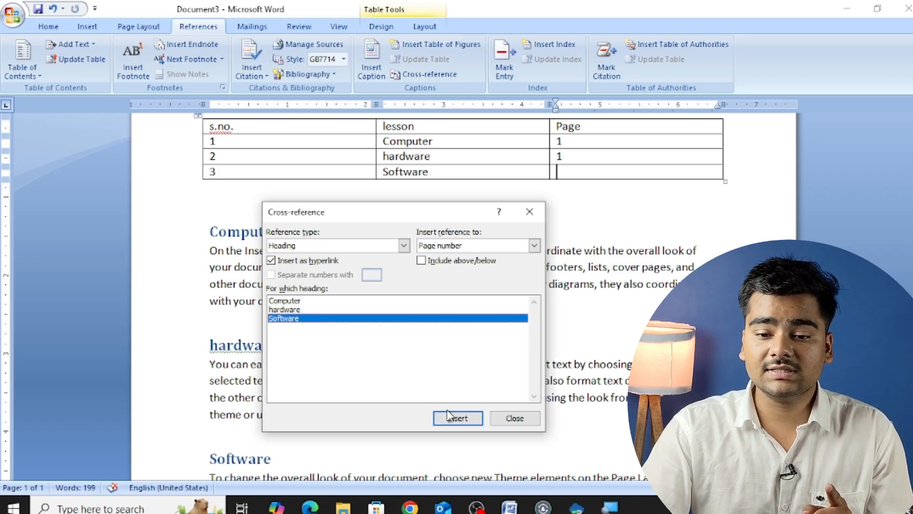
pyautogui.click(448, 417)
pyautogui.click(513, 418)
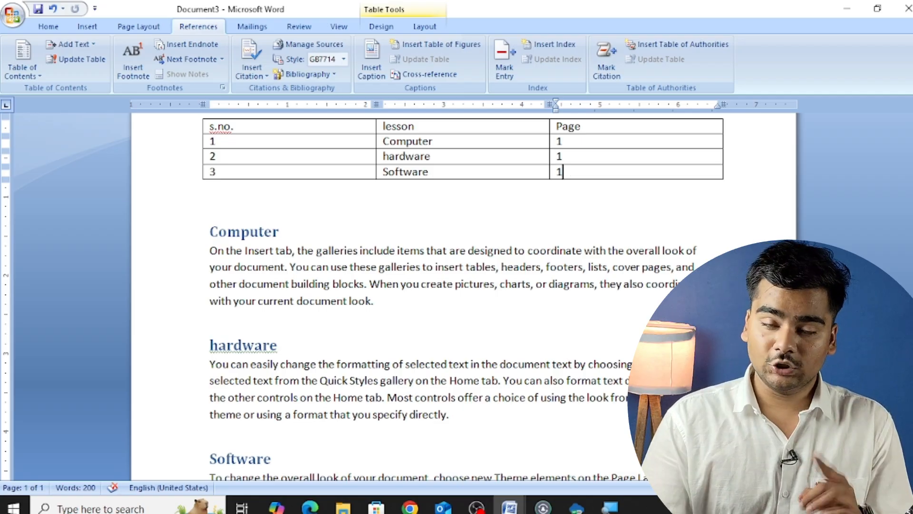
# Step: Follow the Computer, hardware and Software links in the table's lesson column to check where each one leads
pyautogui.scroll(1, 493, 316)
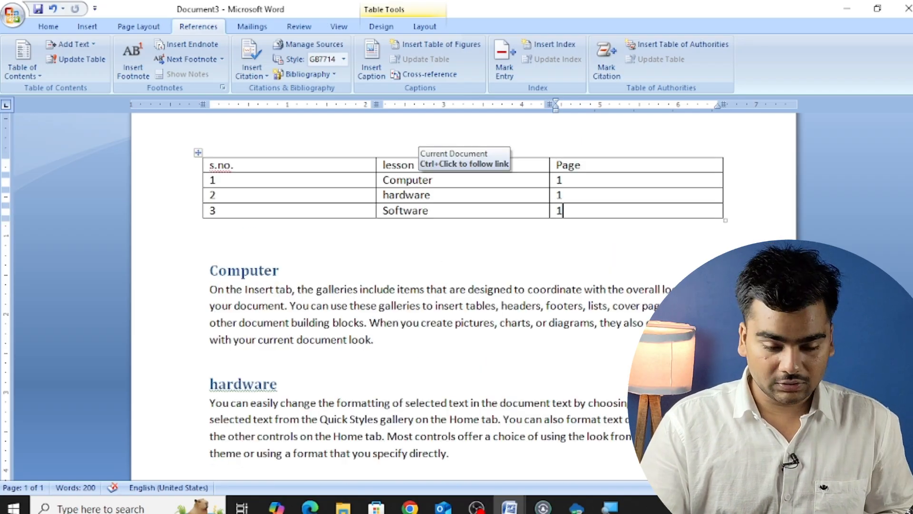
pyautogui.keyDown('ctrl'); pyautogui.click(412, 183); pyautogui.keyUp('ctrl')
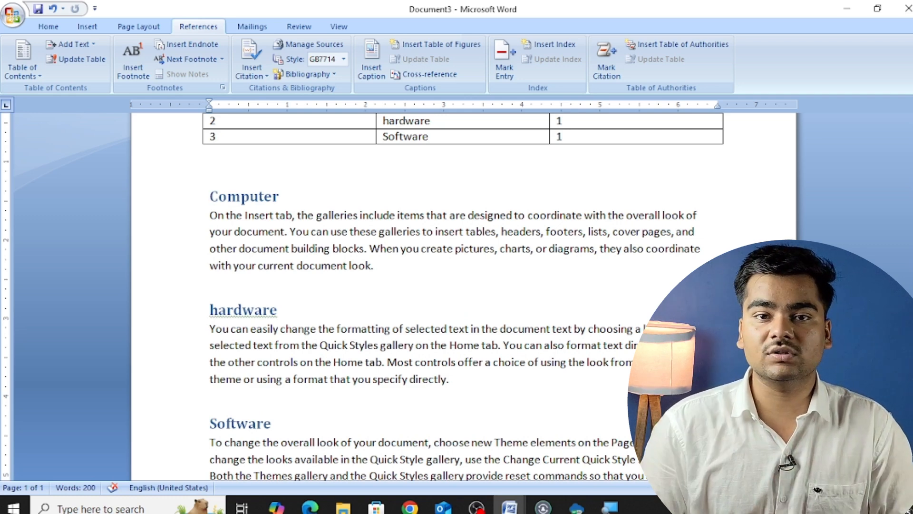
pyautogui.scroll(1, 307, 112)
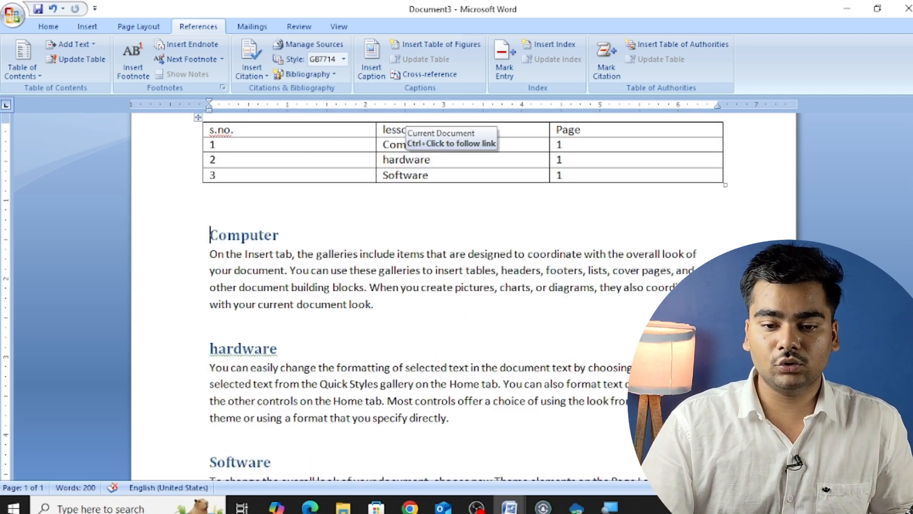
pyautogui.keyDown('ctrl'); pyautogui.click(407, 163); pyautogui.keyUp('ctrl')
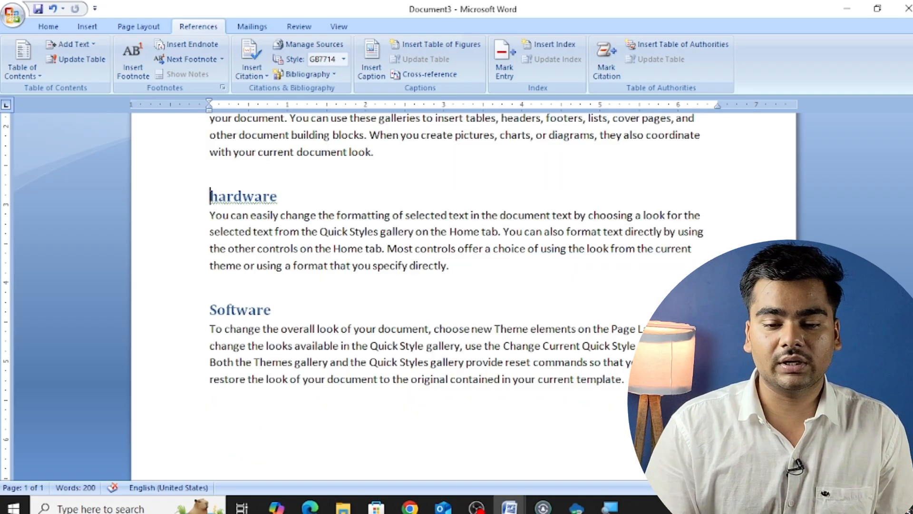
pyautogui.scroll(4, 428, 285)
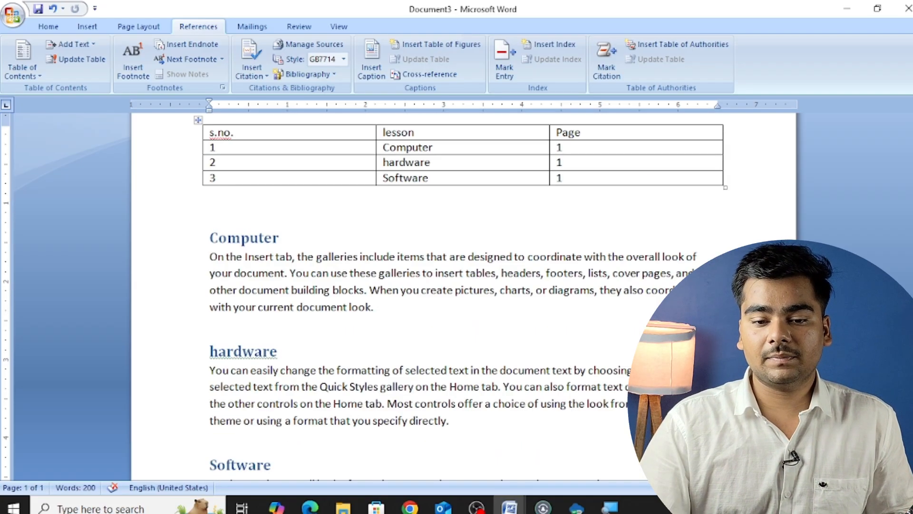
pyautogui.keyDown('ctrl'); pyautogui.click(409, 185); pyautogui.keyUp('ctrl')
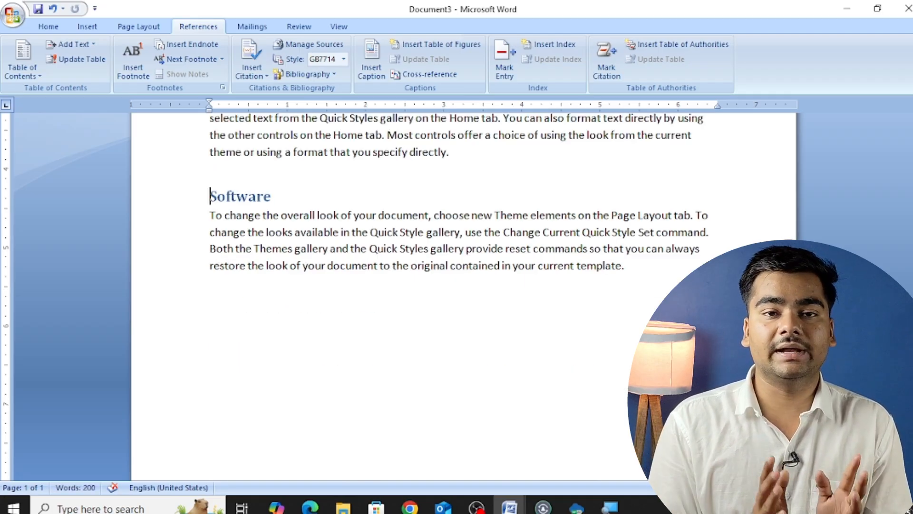
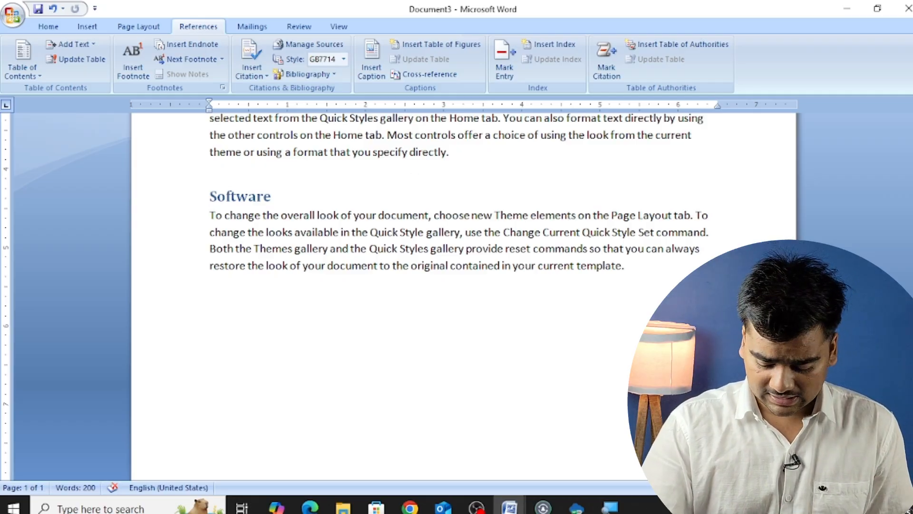
# Step: Clear the whole document and generate new sample paragraphs with =rand()
pyautogui.hotkey('ctrl', 'a')
pyautogui.press('Delete')
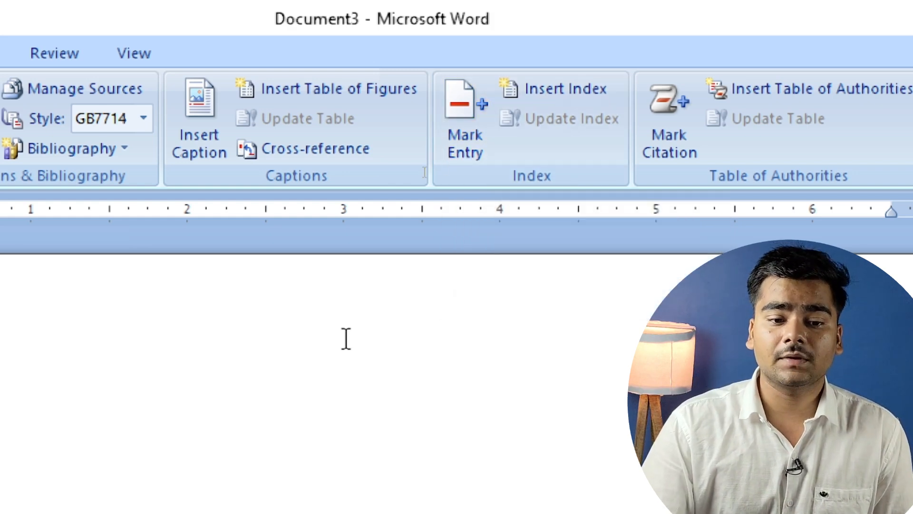
pyautogui.write('=rand()')
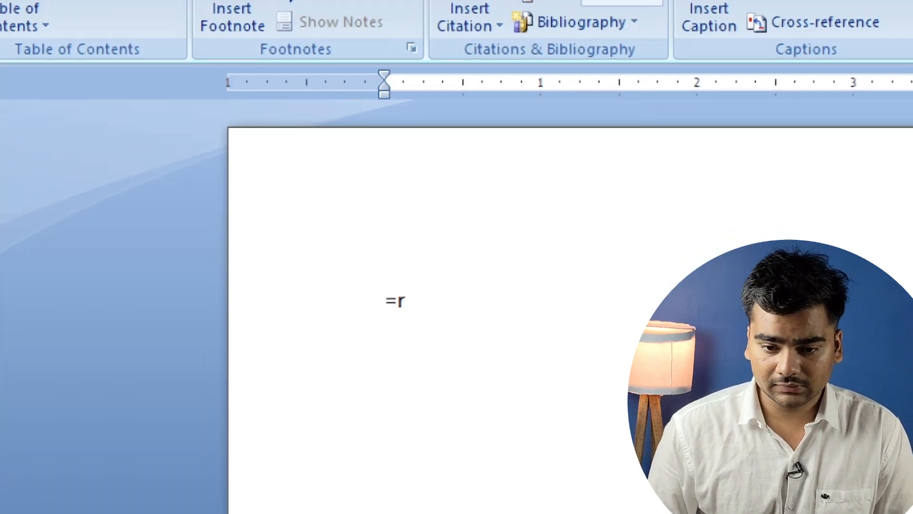
pyautogui.press('Return')
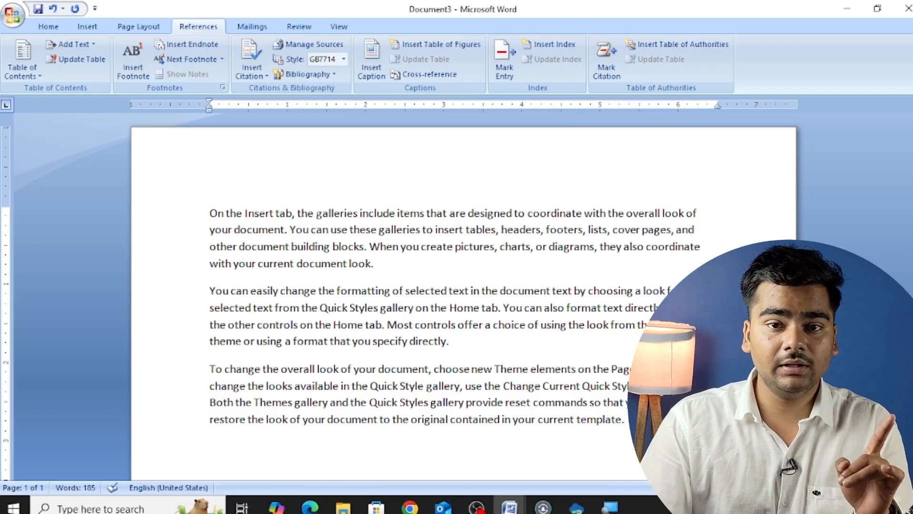
# Step: Mark the word galleries in the first paragraph as an index entry with subentry photo,image and a bold, italic page number
pyautogui.moveTo(316, 216); pyautogui.dragTo(357, 214)
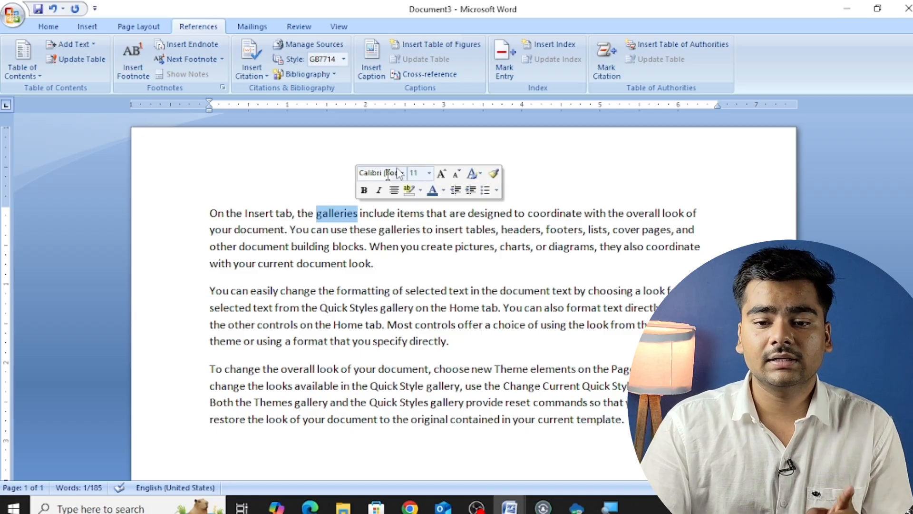
pyautogui.click(506, 65)
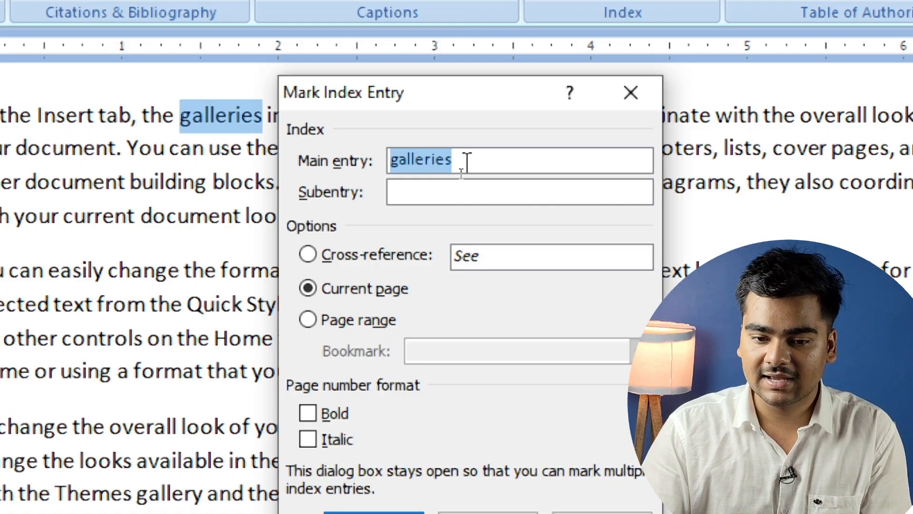
pyautogui.click(466, 193)
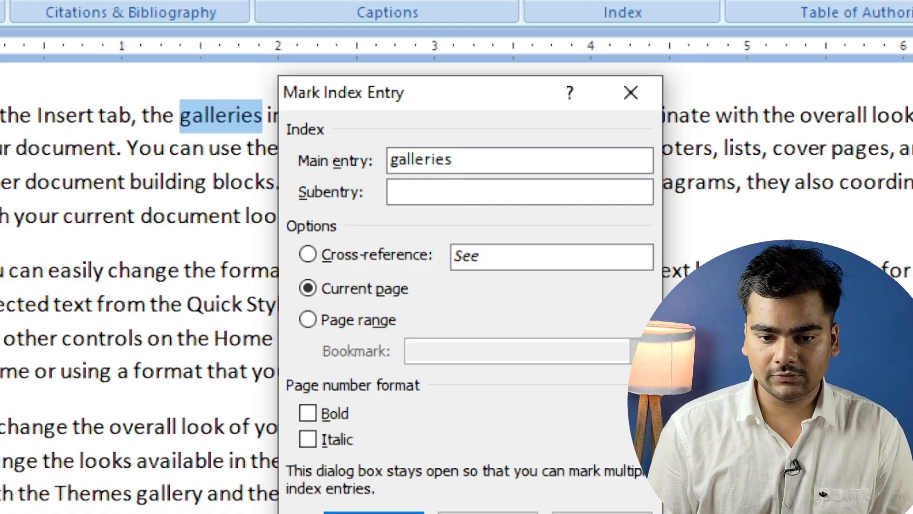
pyautogui.write('photo,image')
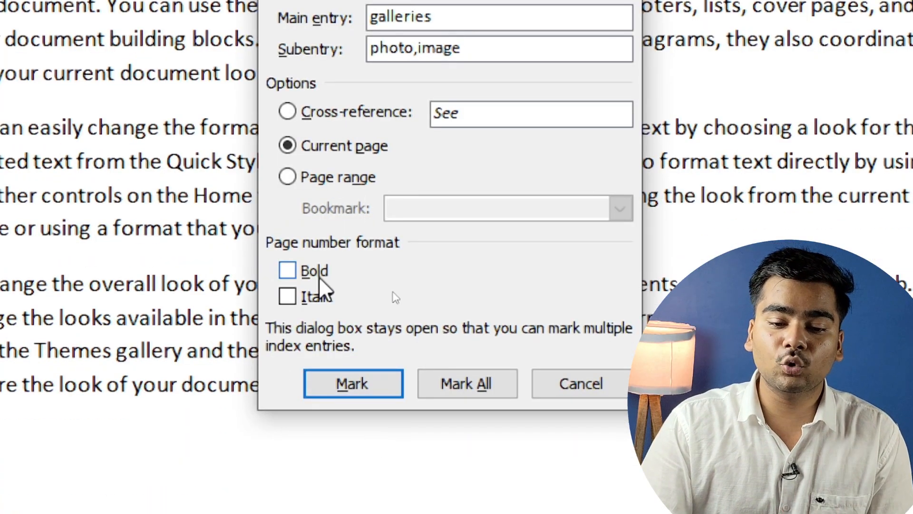
pyautogui.click(309, 486)
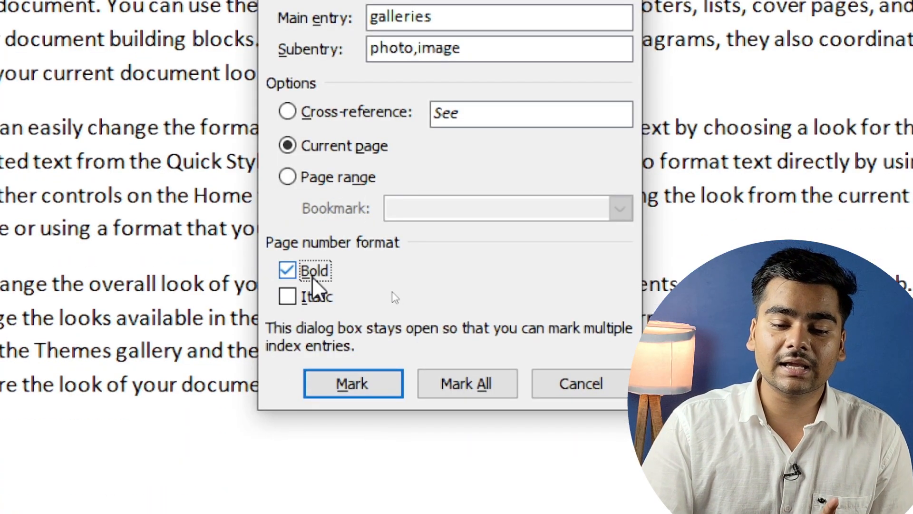
pyautogui.click(310, 296)
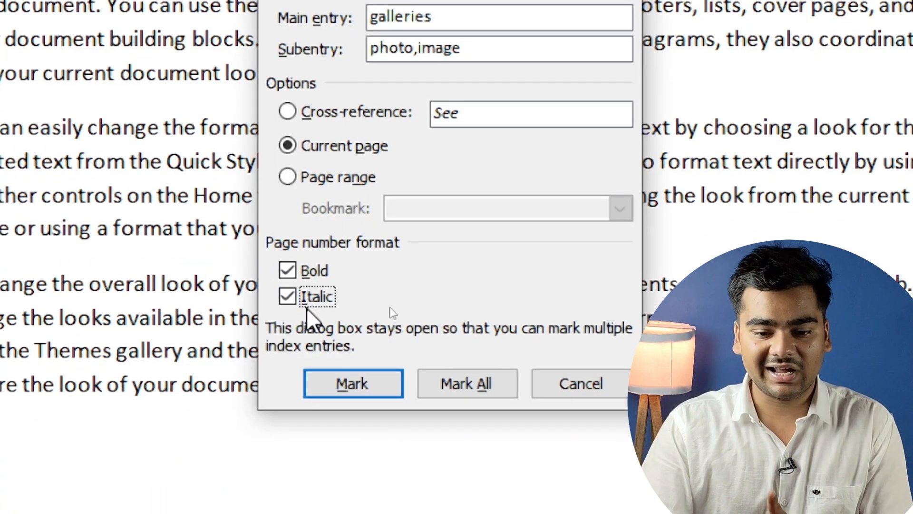
pyautogui.click(347, 384)
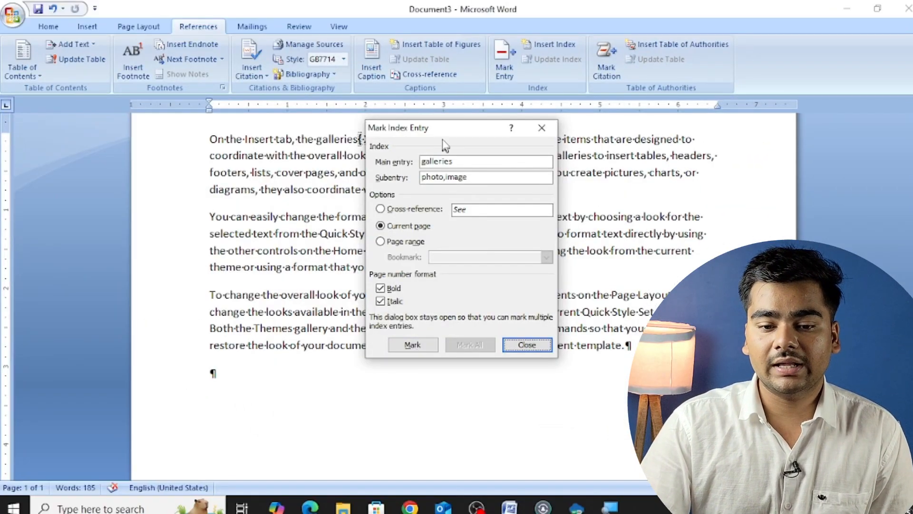
# Step: Set up an index entry for the word formatting in the second paragraph with the subentry "document formiting , editing"
pyautogui.moveTo(444, 144); pyautogui.dragTo(597, 163)
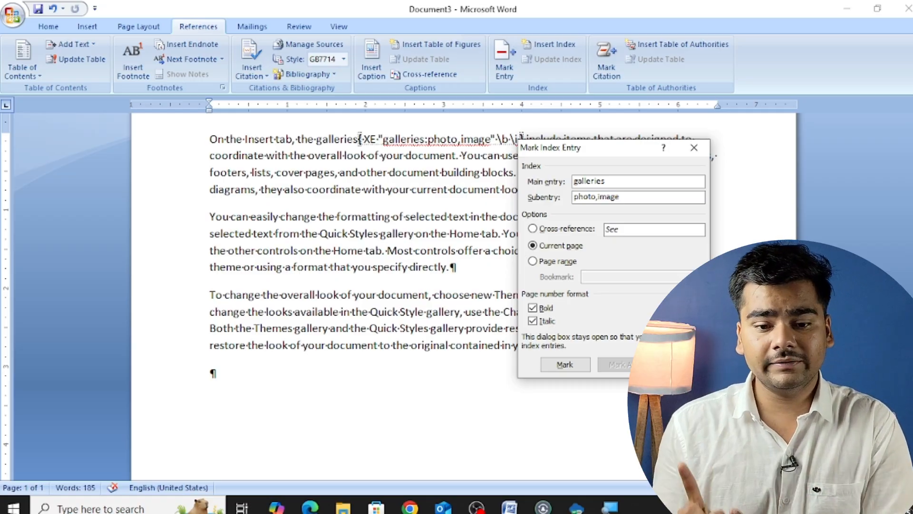
pyautogui.click(524, 136)
pyautogui.moveTo(337, 217); pyautogui.dragTo(390, 218)
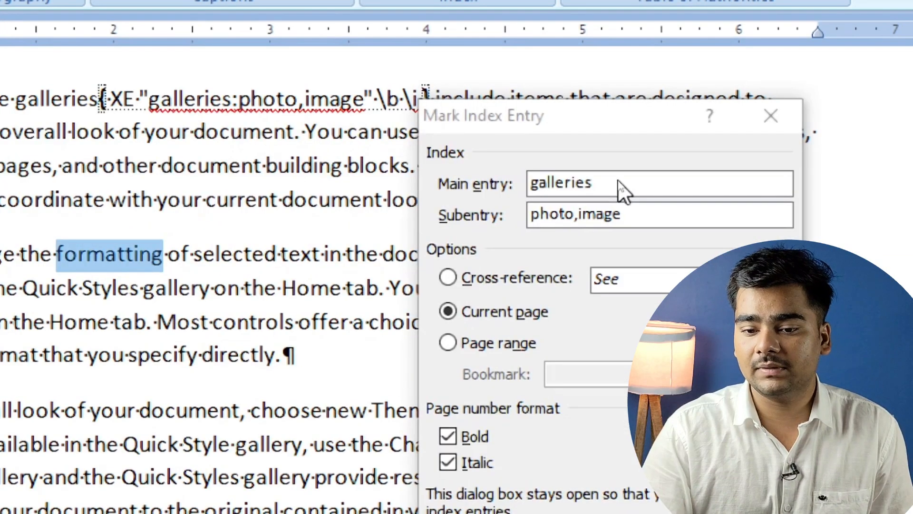
pyautogui.click(624, 188)
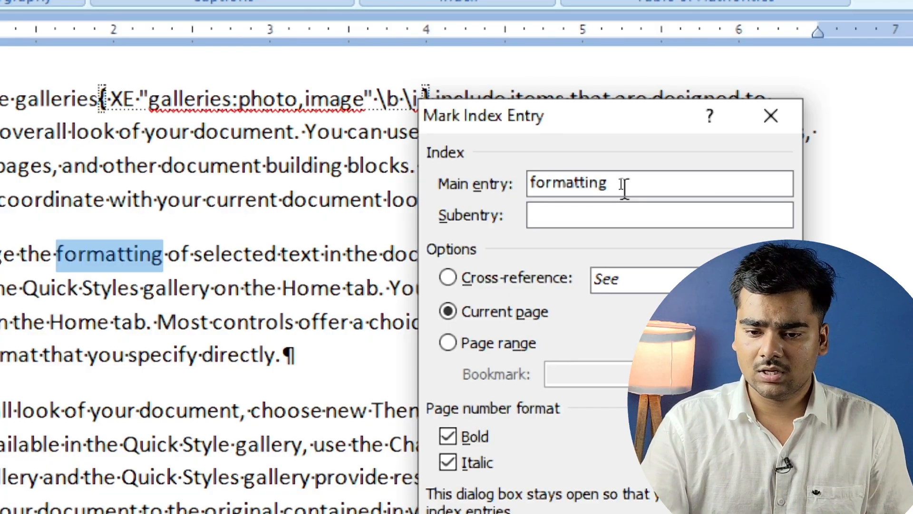
pyautogui.click(598, 213)
pyautogui.write('d')
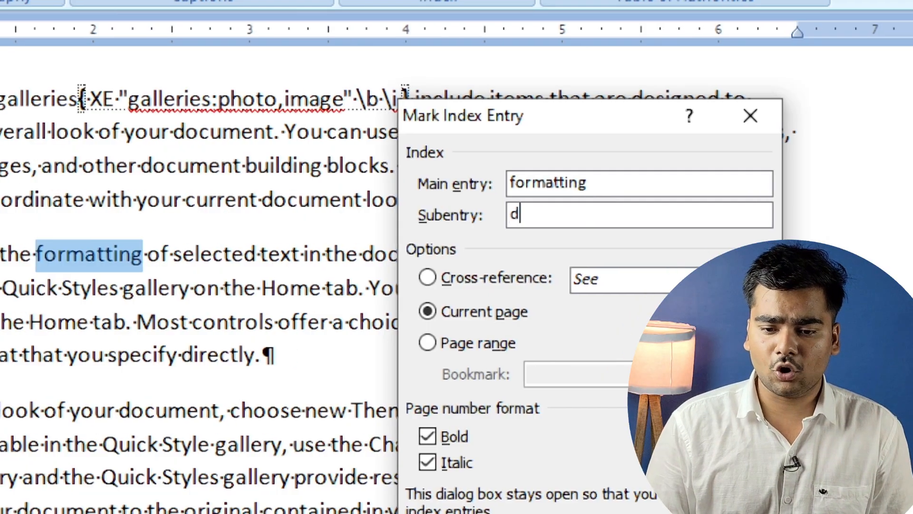
pyautogui.write('ocument formi')
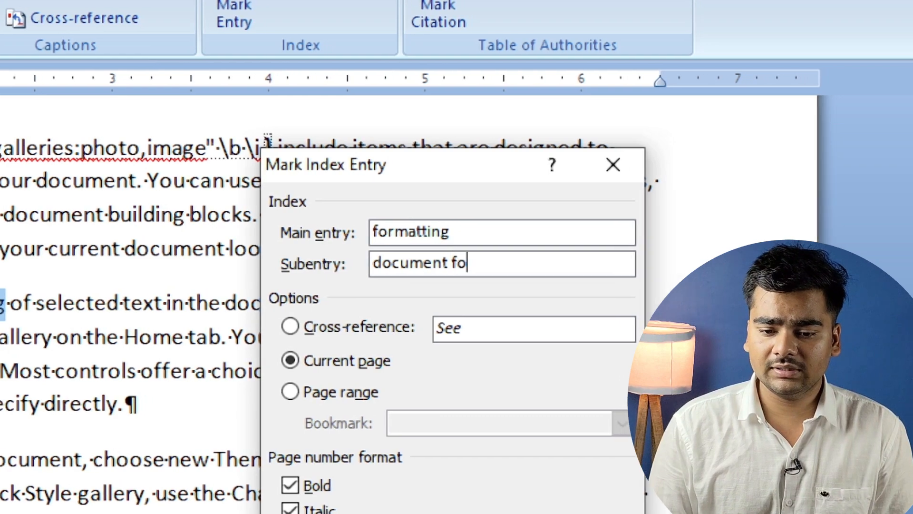
pyautogui.write('ting , edi')
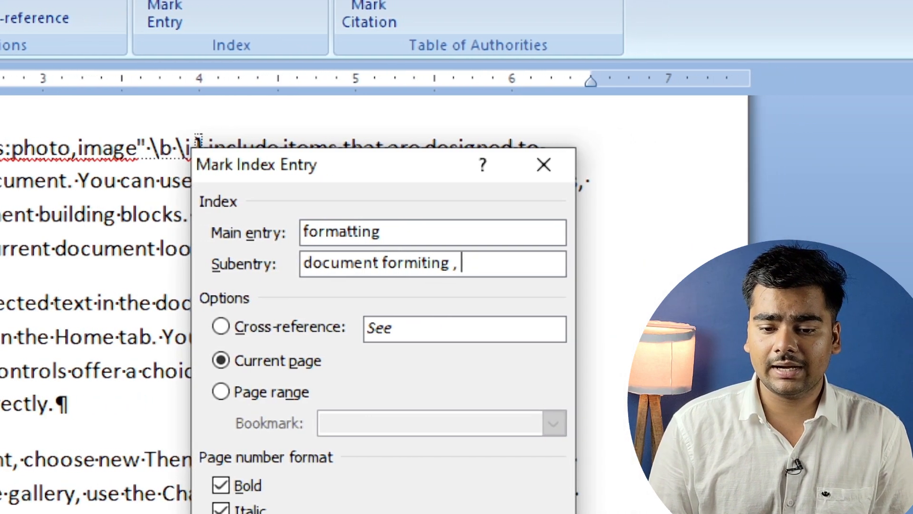
pyautogui.write('tion')
pyautogui.press('BackSpace')
pyautogui.press('BackSpace')
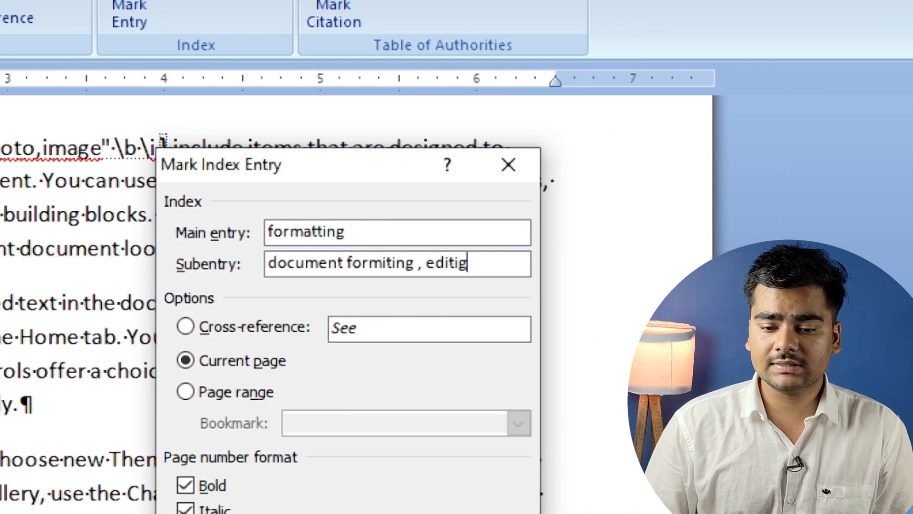
pyautogui.write('ng')
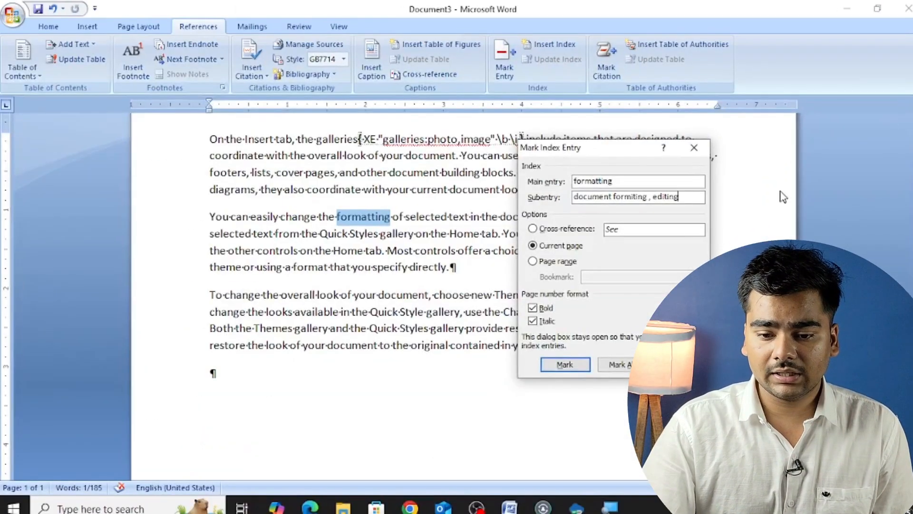
# Step: Turn off bold and italic page numbers for the formatting entry, mark it, and close the index entry dialog
pyautogui.click(545, 308)
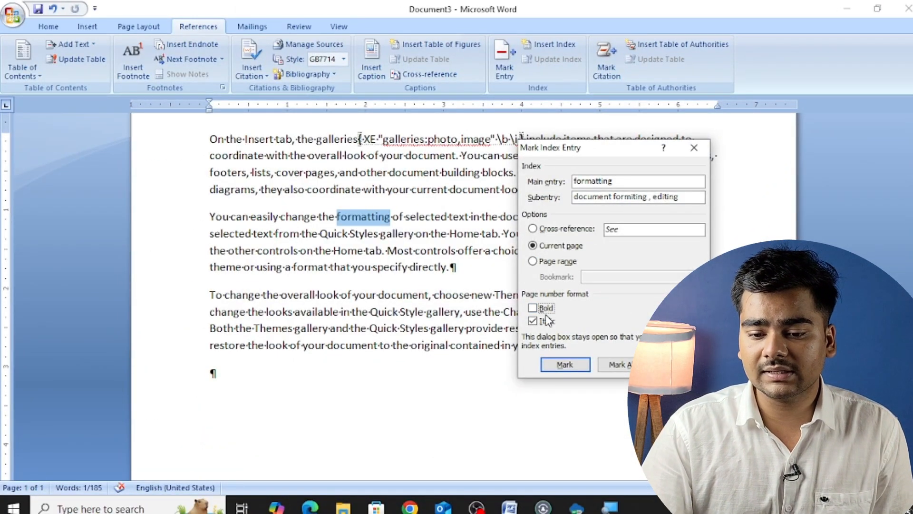
pyautogui.click(546, 321)
pyautogui.click(565, 364)
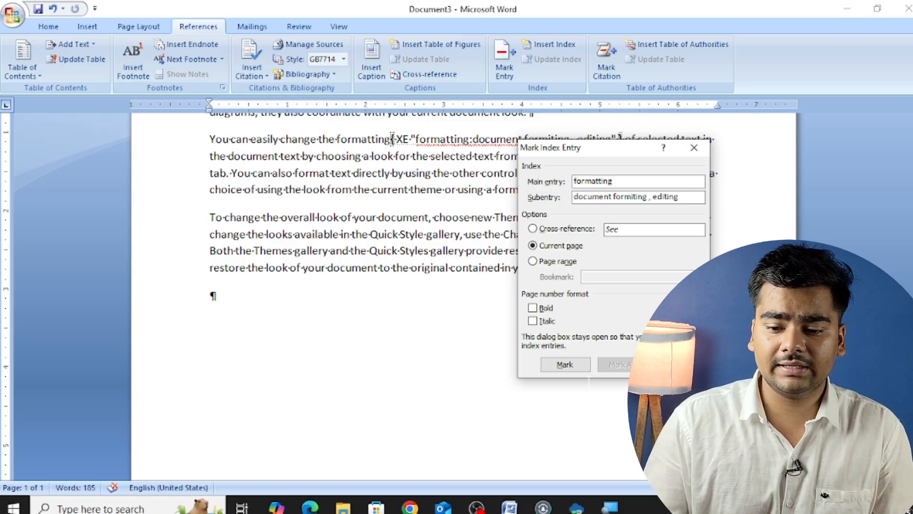
pyautogui.click(680, 364)
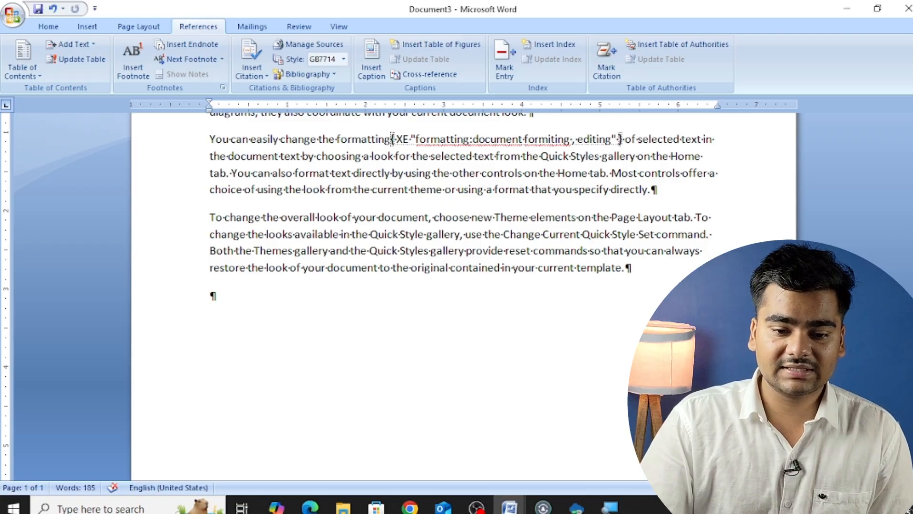
# Step: Insert an indented, one-column index in the From template format below the last paragraph
pyautogui.click(293, 324)
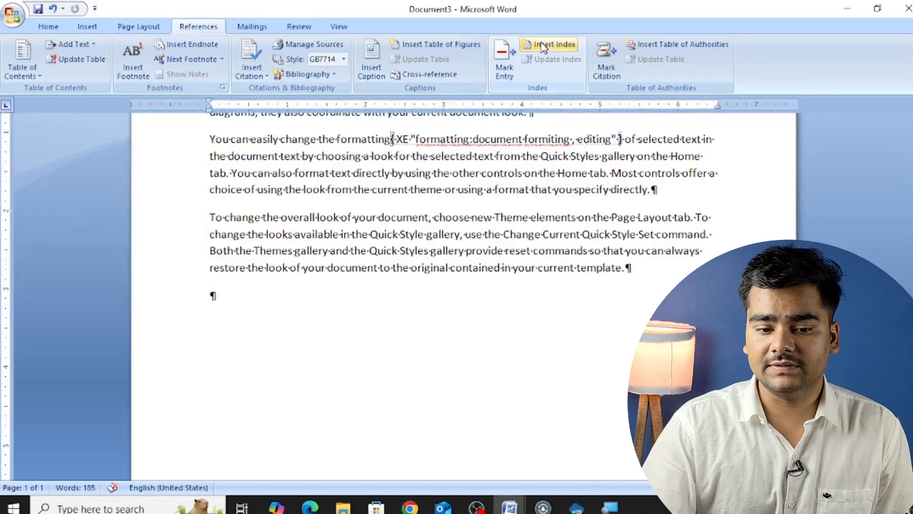
pyautogui.click(543, 45)
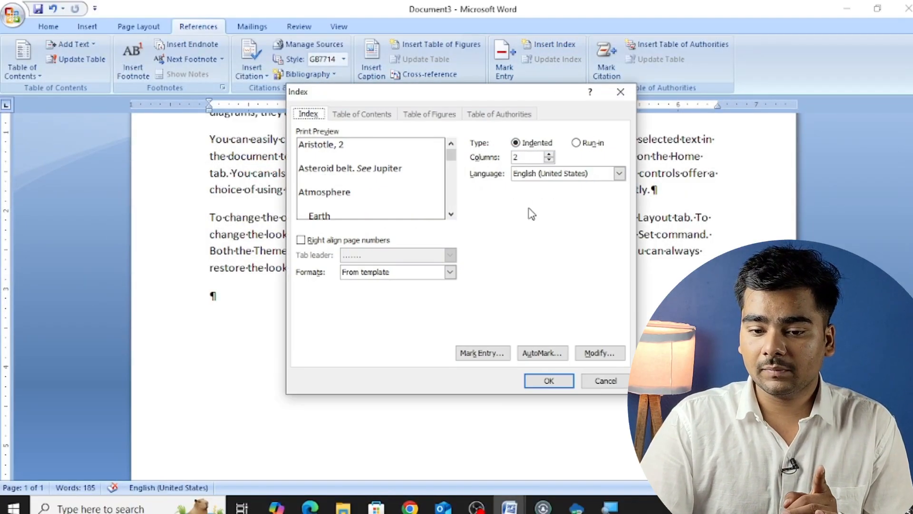
pyautogui.click(549, 160)
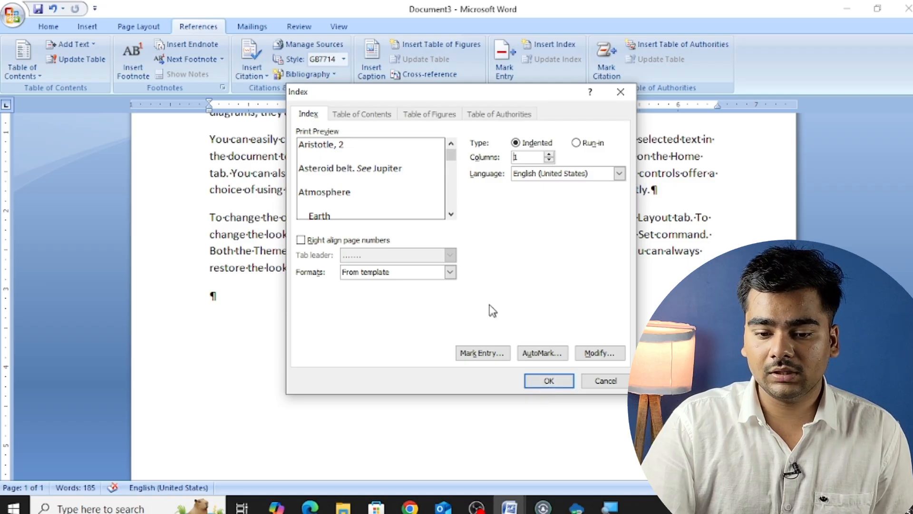
pyautogui.click(449, 272)
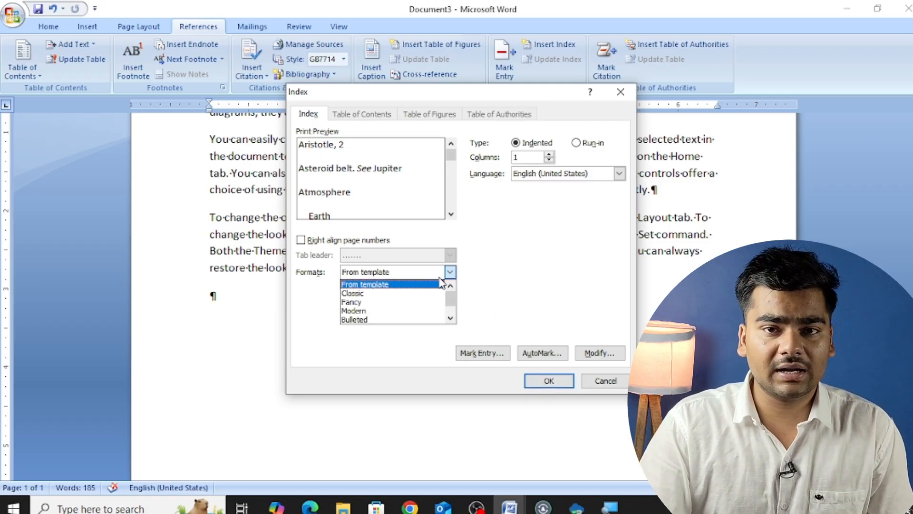
pyautogui.click(438, 284)
pyautogui.click(548, 381)
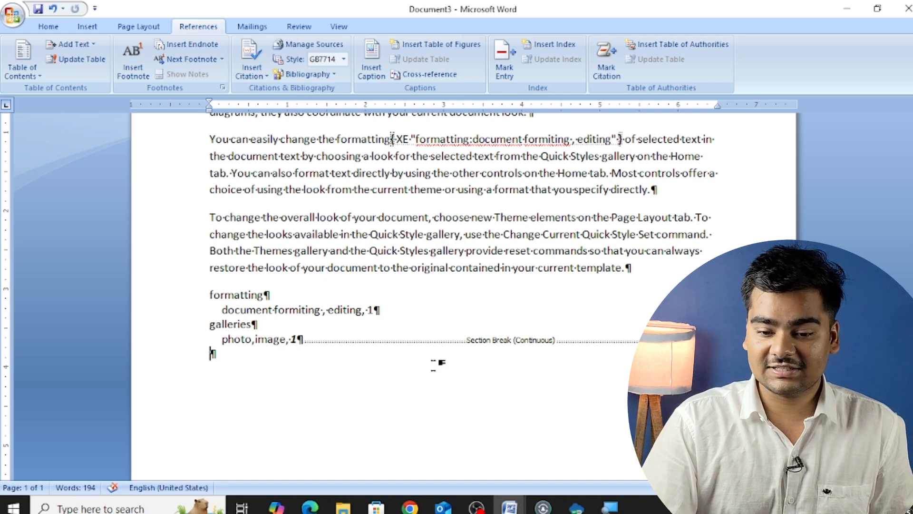
# Step: Compare the inserted index with the marked entries in the text, and hide the formatting marks
pyautogui.keyDown('ctrl'); pyautogui.scroll(2, 575, 342); pyautogui.keyUp('ctrl')
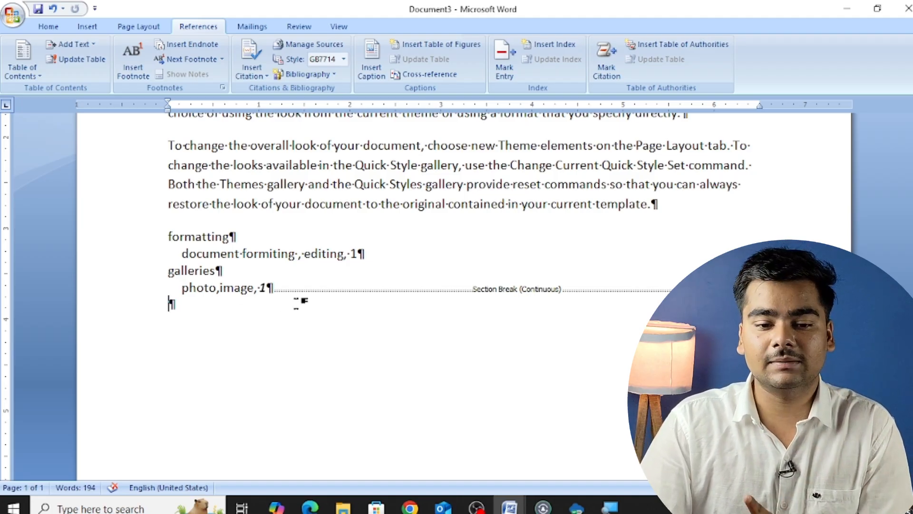
pyautogui.scroll(5, 299, 301)
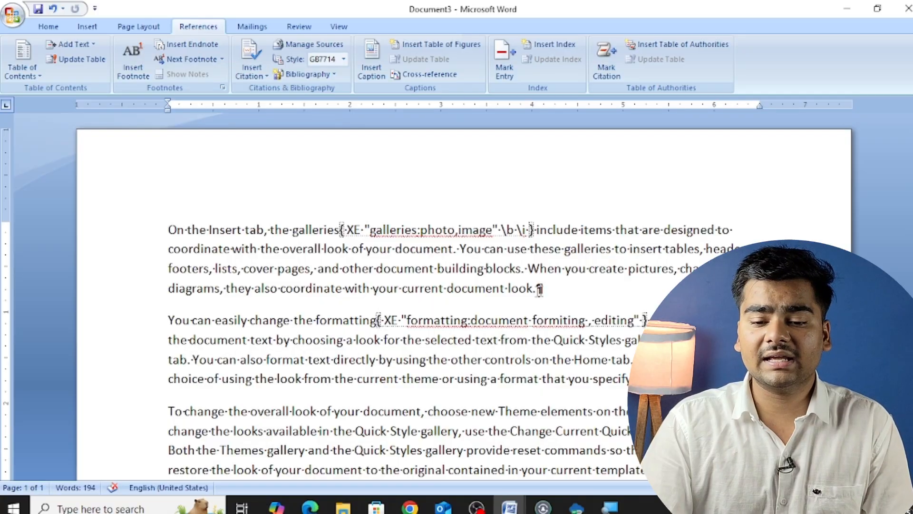
pyautogui.scroll(-4, 417, 287)
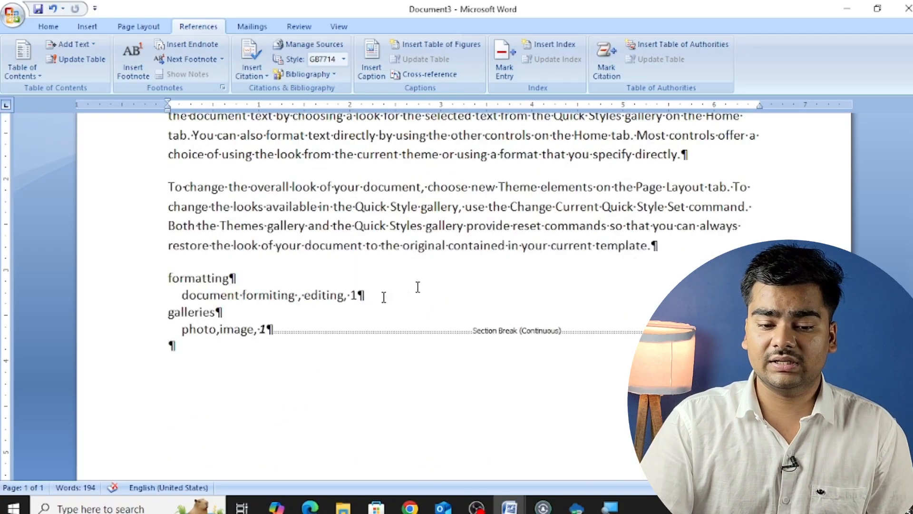
pyautogui.click(49, 29)
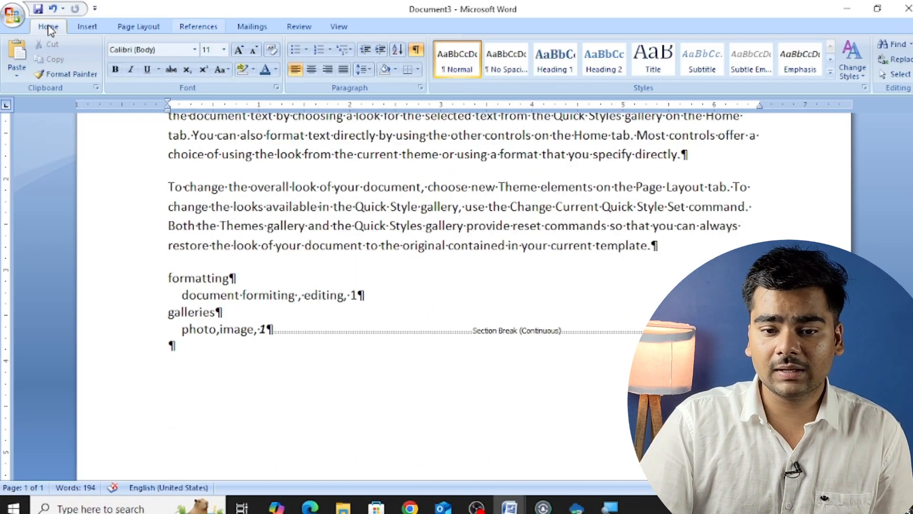
pyautogui.click(416, 50)
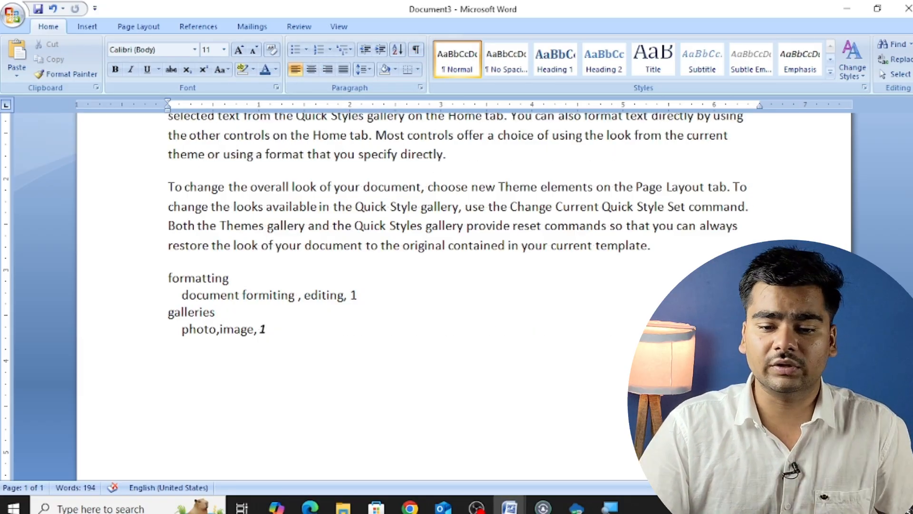
pyautogui.scroll(3, 456, 295)
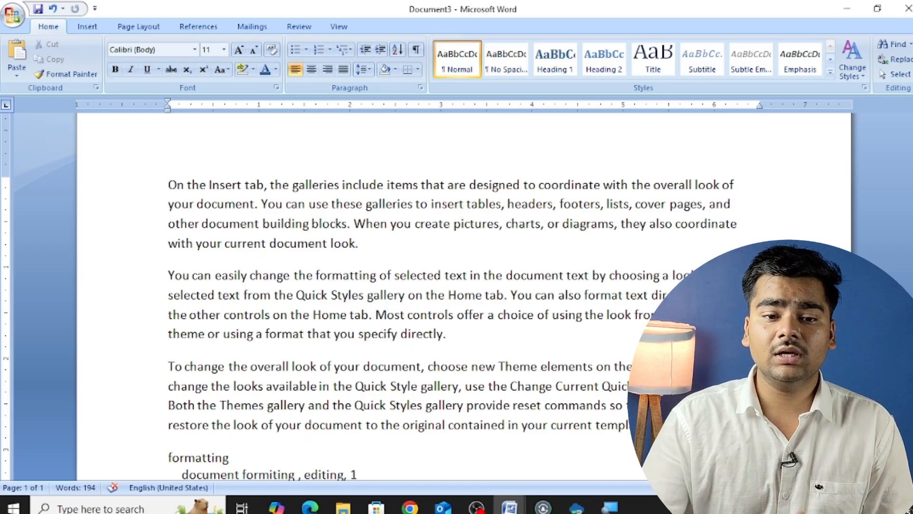
# Step: Enter the words Pen, Copy and Pencil on separate lines of the blank page
pyautogui.click(209, 27)
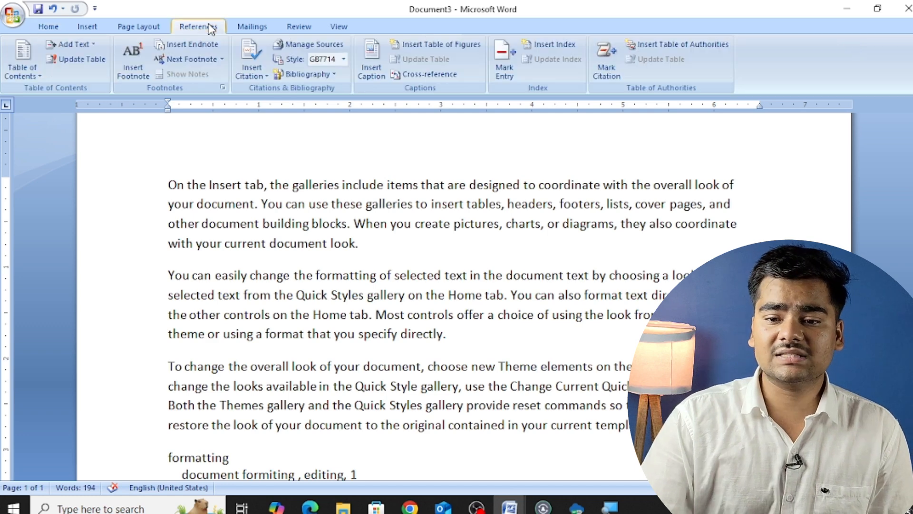
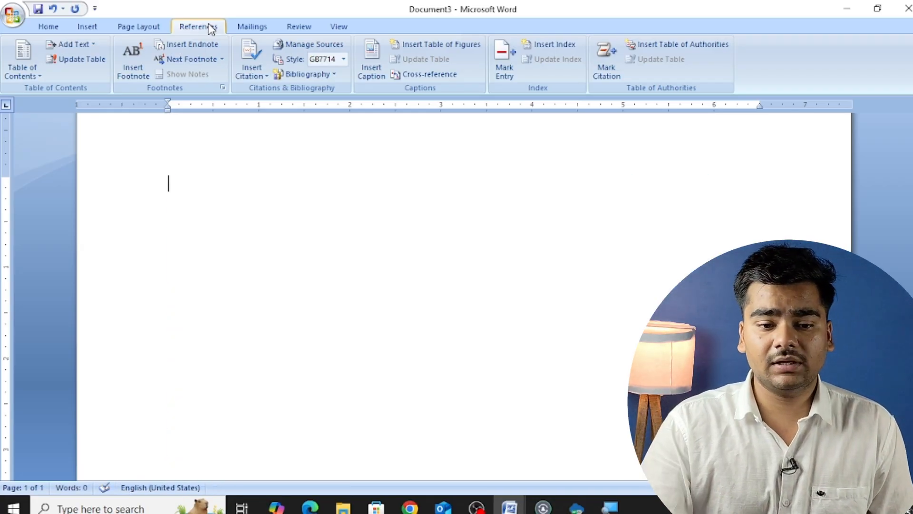
pyautogui.scroll(1, 287, 163)
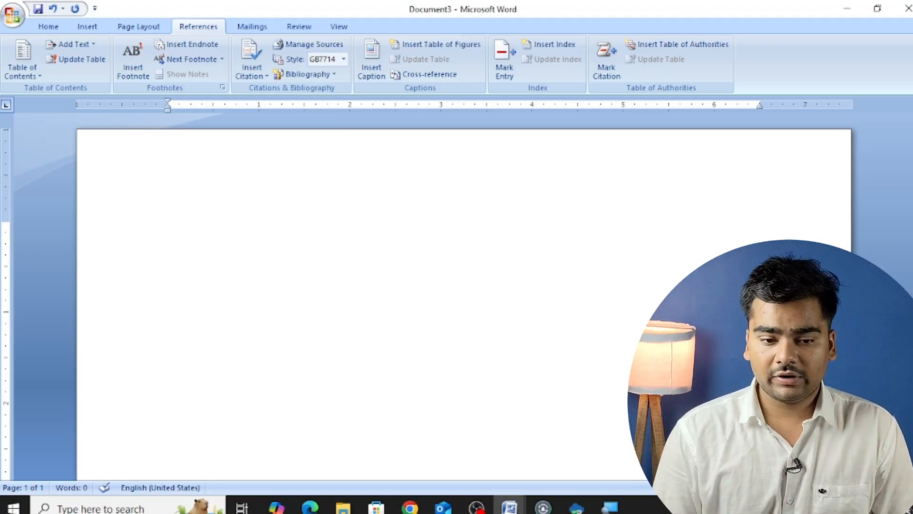
pyautogui.write('pen')
pyautogui.press('Return')
pyautogui.write('cop')
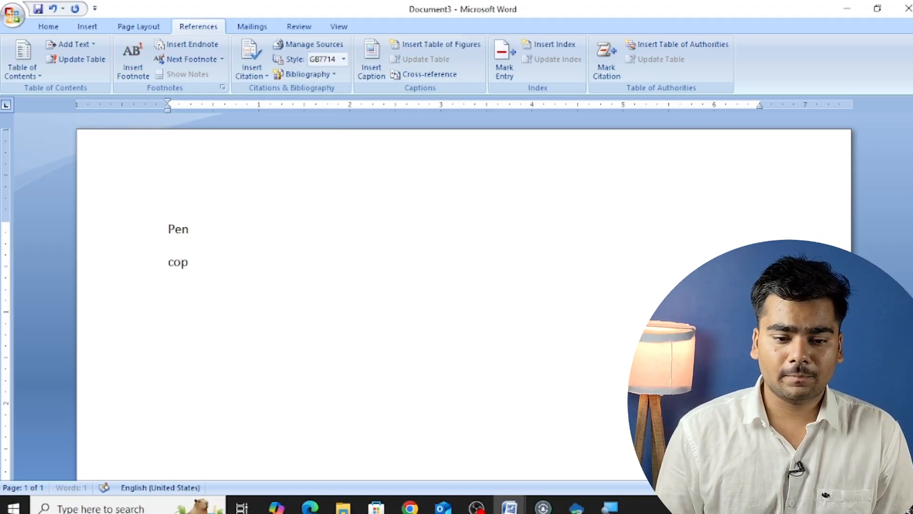
pyautogui.write('y')
pyautogui.press('Return')
pyautogui.write('penci')
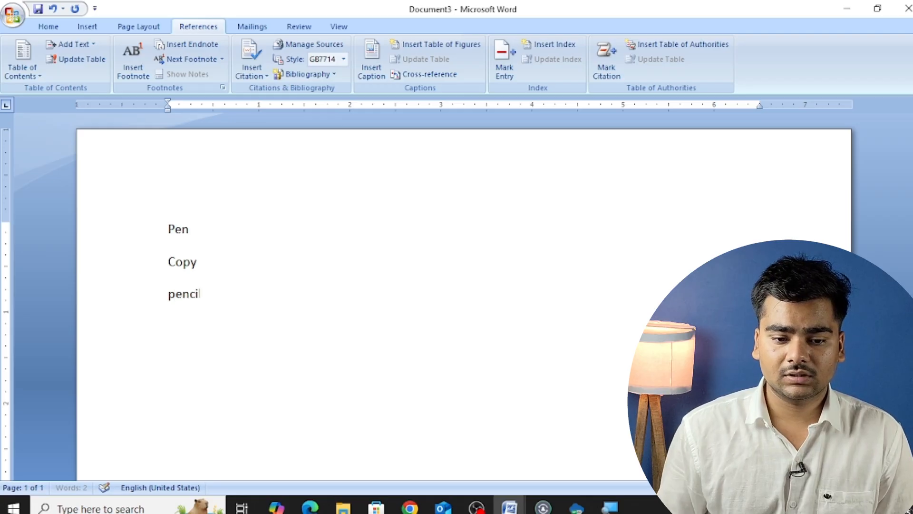
pyautogui.write('l')
pyautogui.press('Return')
# Step: Add Mouse, Moniter and cpu on separate lines below Pencil
pyautogui.write('c')
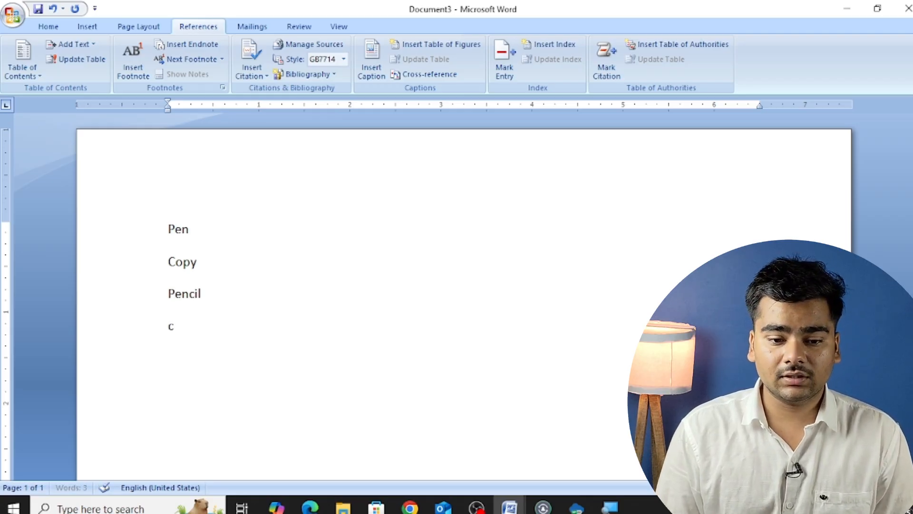
pyautogui.press('BackSpace')
pyautogui.write('se')
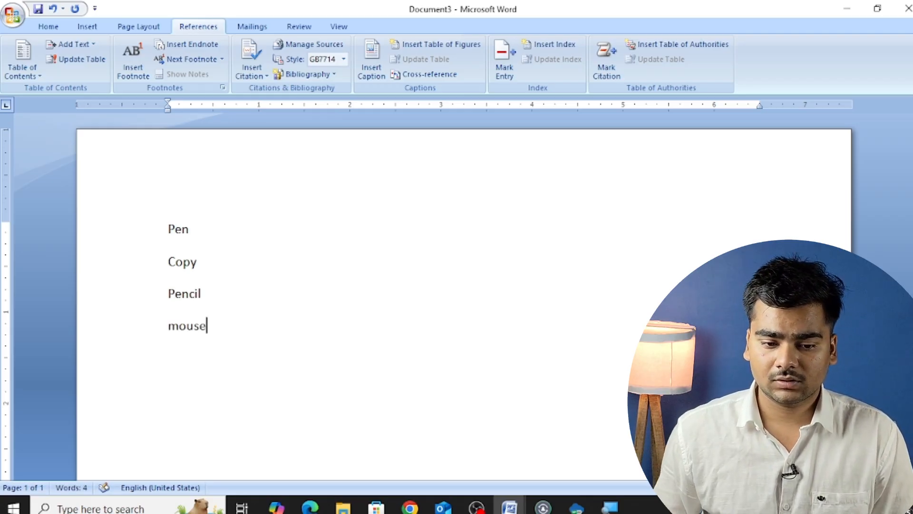
pyautogui.press('Return')
pyautogui.write('moniter')
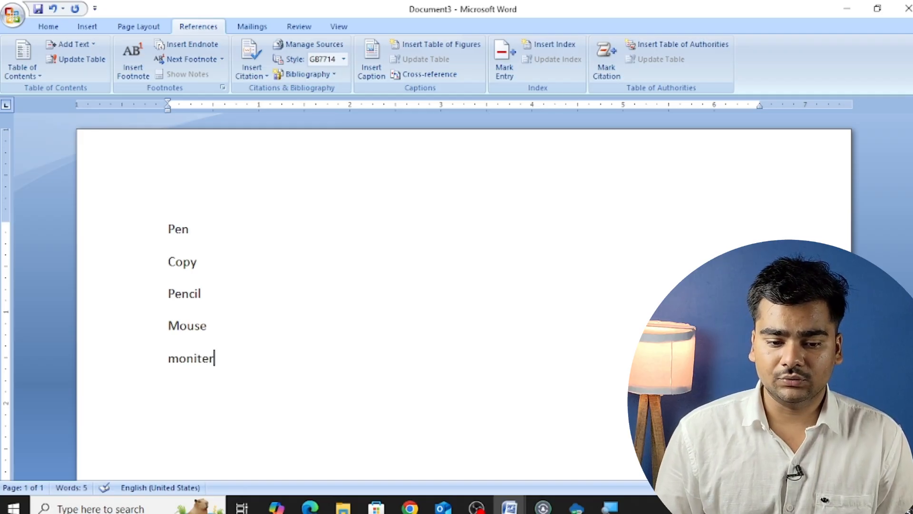
pyautogui.press('Return')
pyautogui.write('cppu')
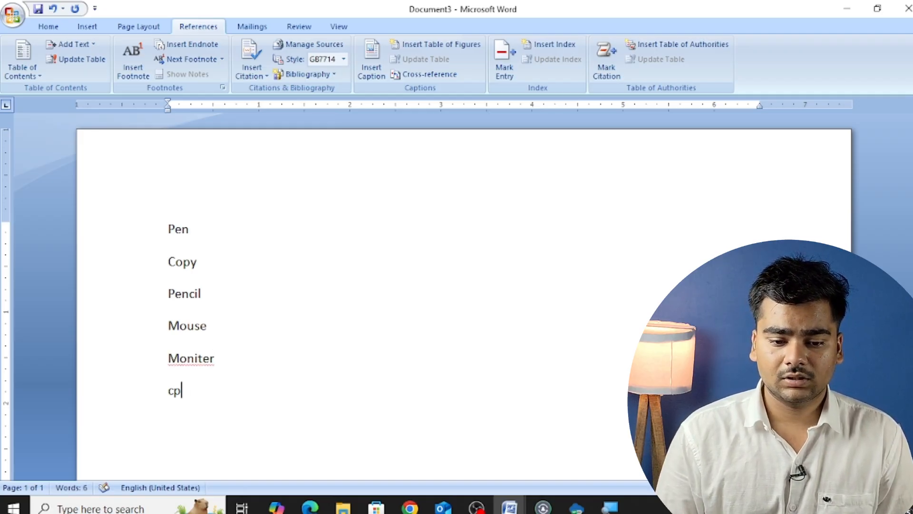
pyautogui.press('BackSpace')
pyautogui.press('BackSpace')
pyautogui.write('u')
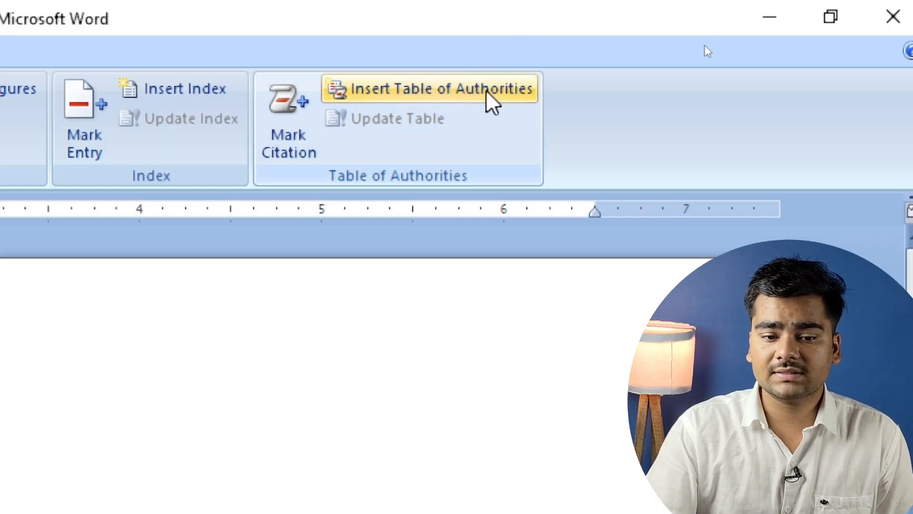
# Step: Start marking a citation and choose category 8 for it
pyautogui.click(276, 162)
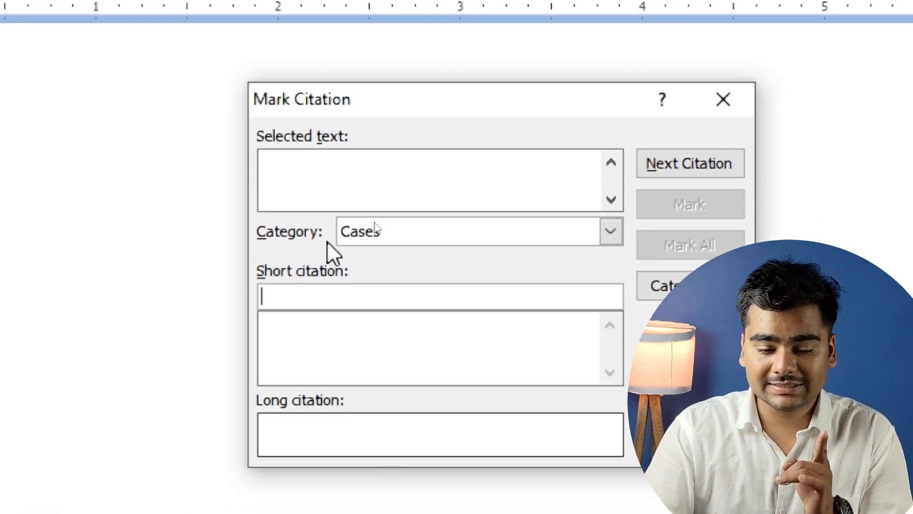
pyautogui.click(611, 231)
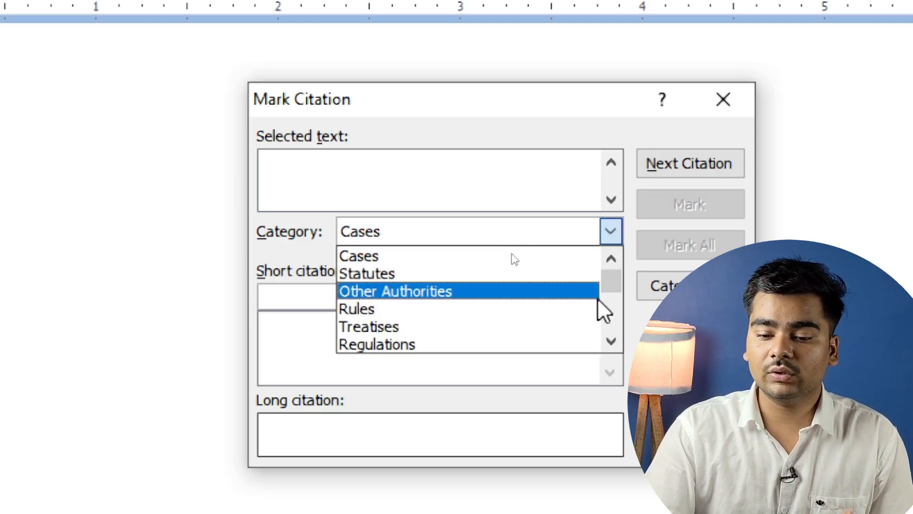
pyautogui.click(606, 342)
pyautogui.click(606, 342)
pyautogui.click(606, 342)
pyautogui.click(606, 341)
pyautogui.click(605, 341)
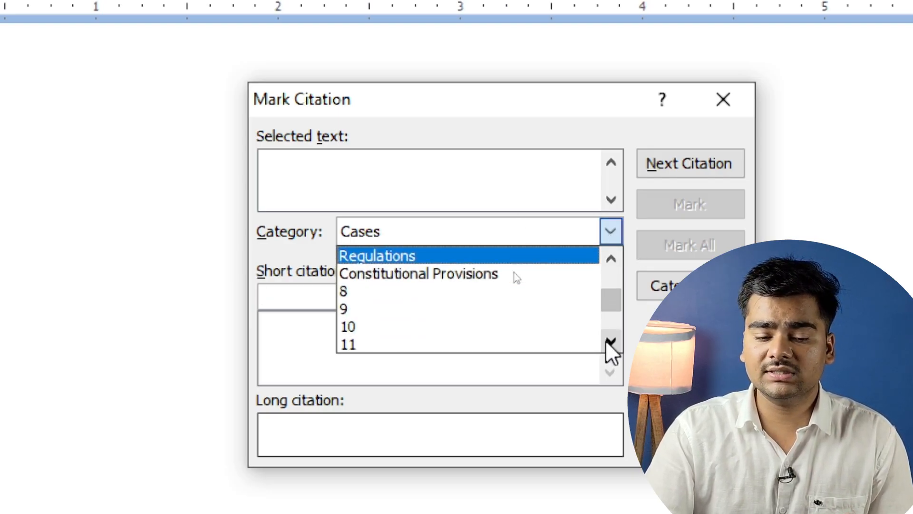
pyautogui.click(437, 289)
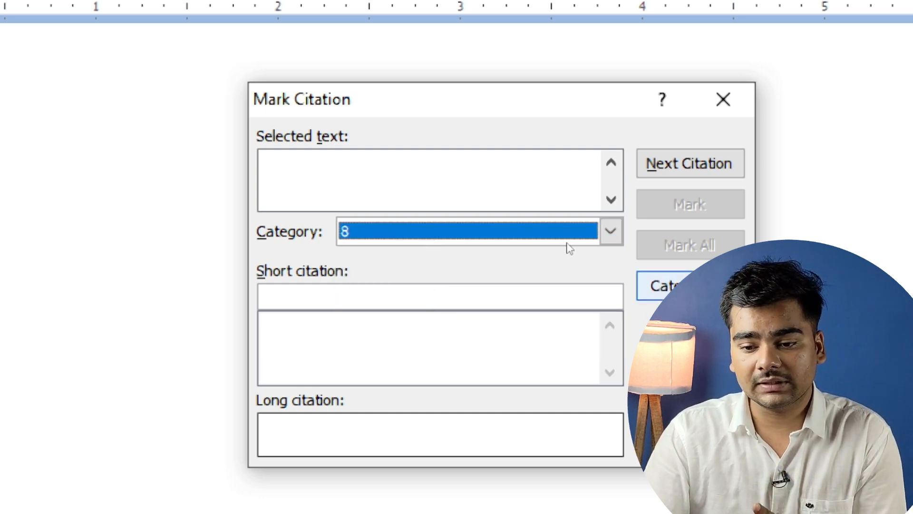
# Step: Try to rename citation category 8 as "stationary"
pyautogui.click(691, 287)
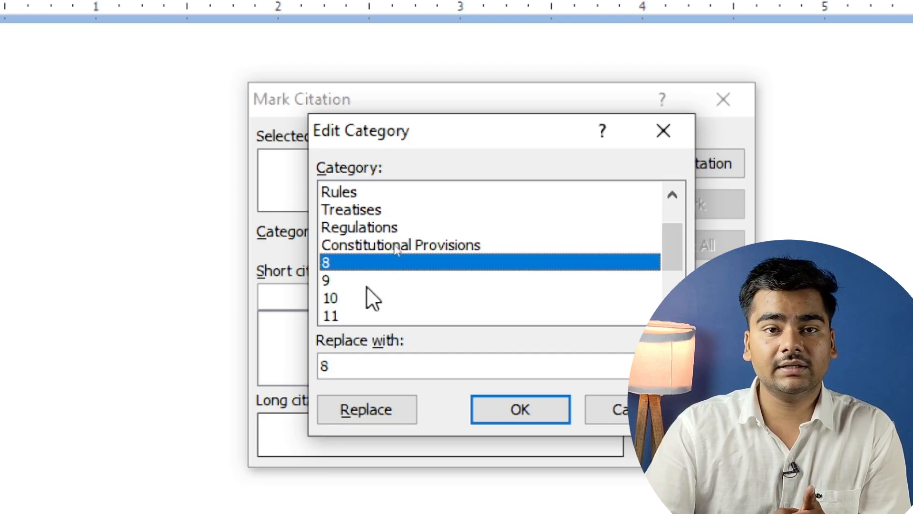
pyautogui.click(367, 371)
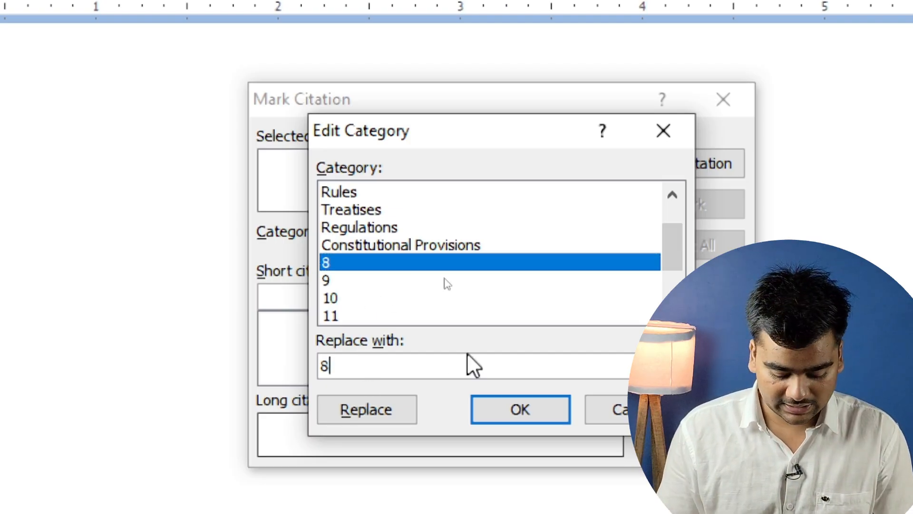
pyautogui.press('BackSpace')
pyautogui.write('stat')
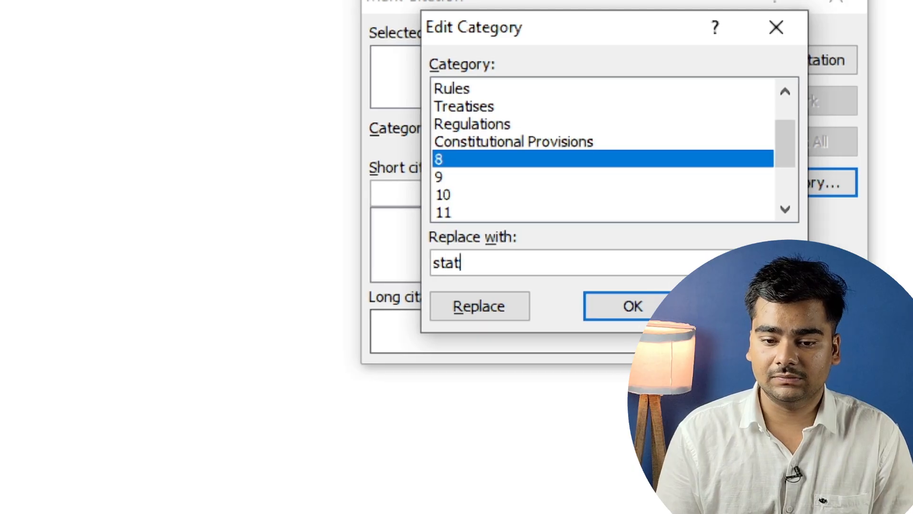
pyautogui.write('onary')
pyautogui.press('BackSpace')
pyautogui.press('BackSpace')
pyautogui.press('BackSpace')
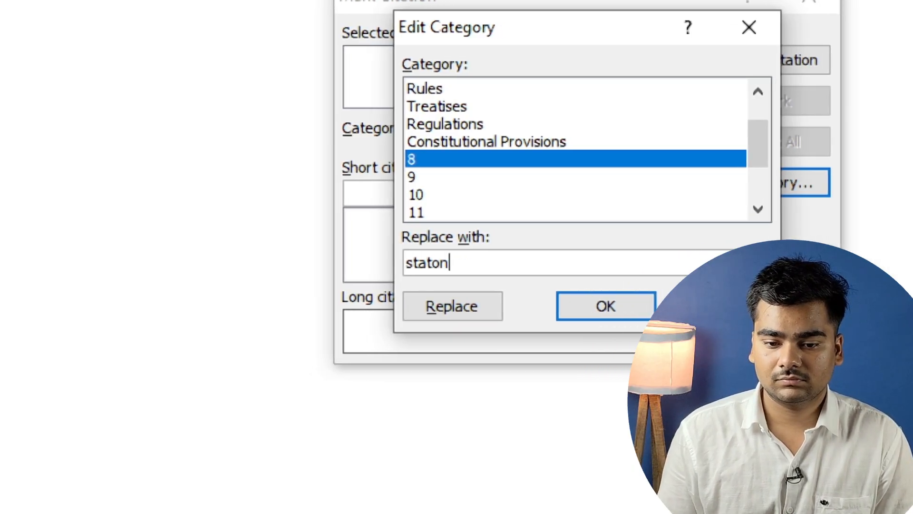
pyautogui.press('BackSpace')
pyautogui.press('BackSpace')
pyautogui.press('BackSpace')
pyautogui.write('tionar')
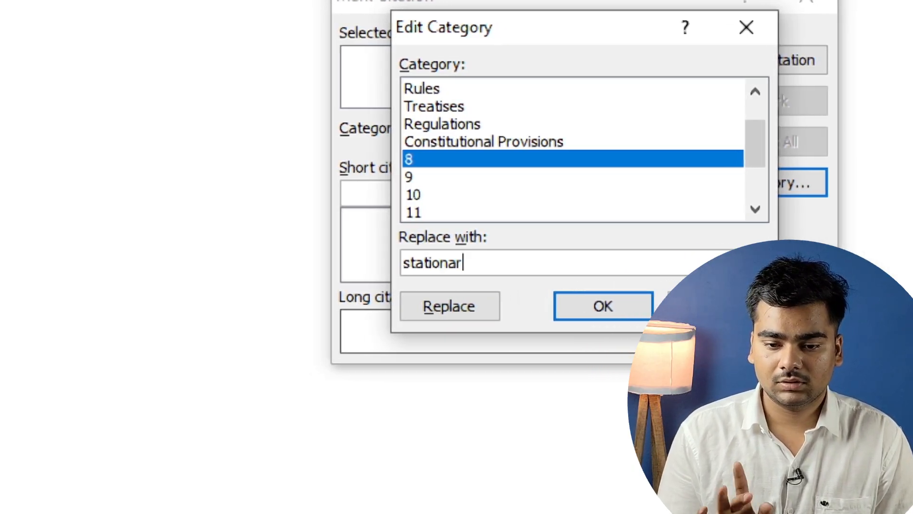
pyautogui.write('y')
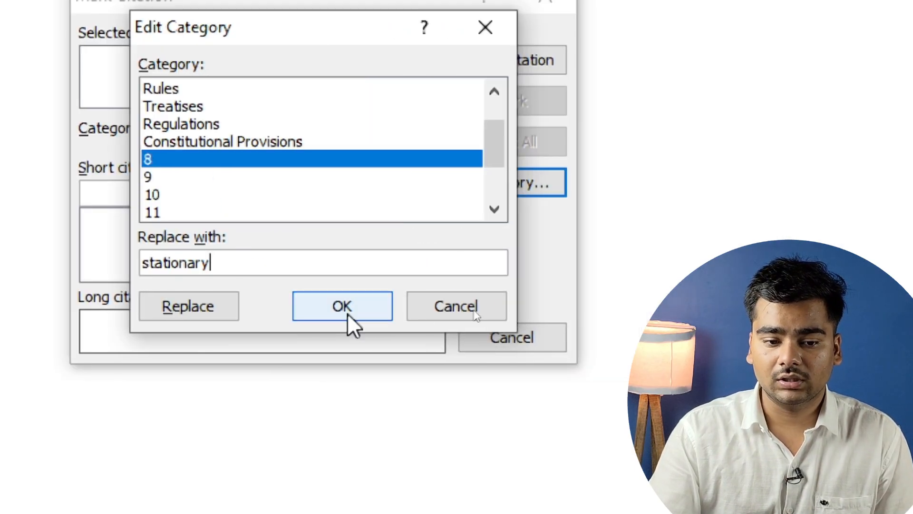
pyautogui.click(587, 307)
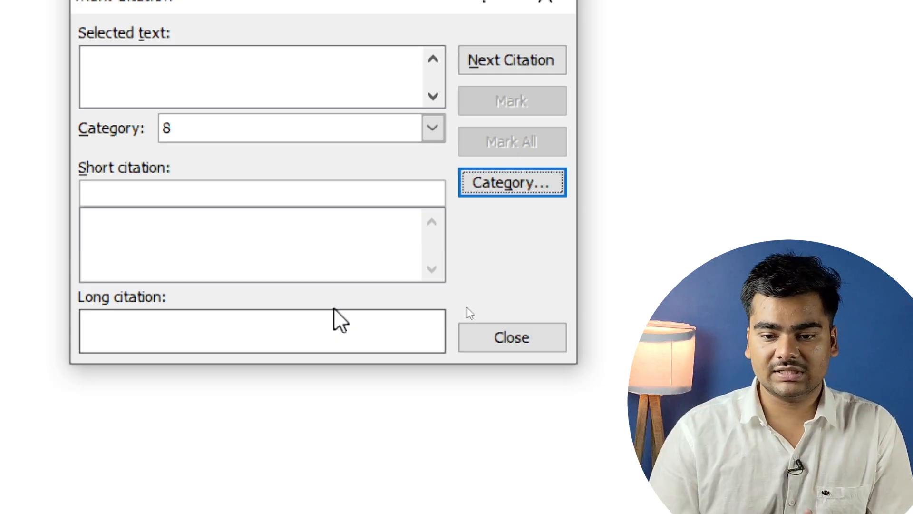
# Step: Replace the name of citation category 8 with "stationary" and confirm the category edit
pyautogui.click(385, 134)
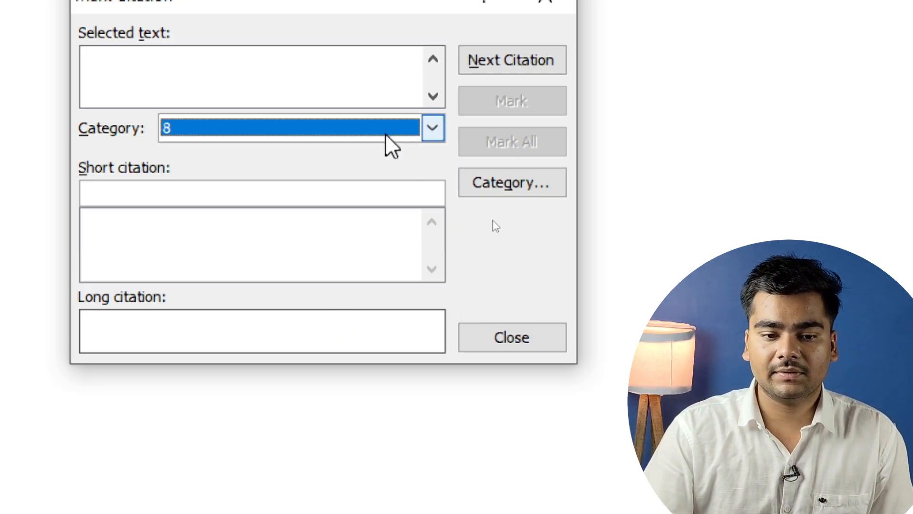
pyautogui.scroll(-2, 352, 209)
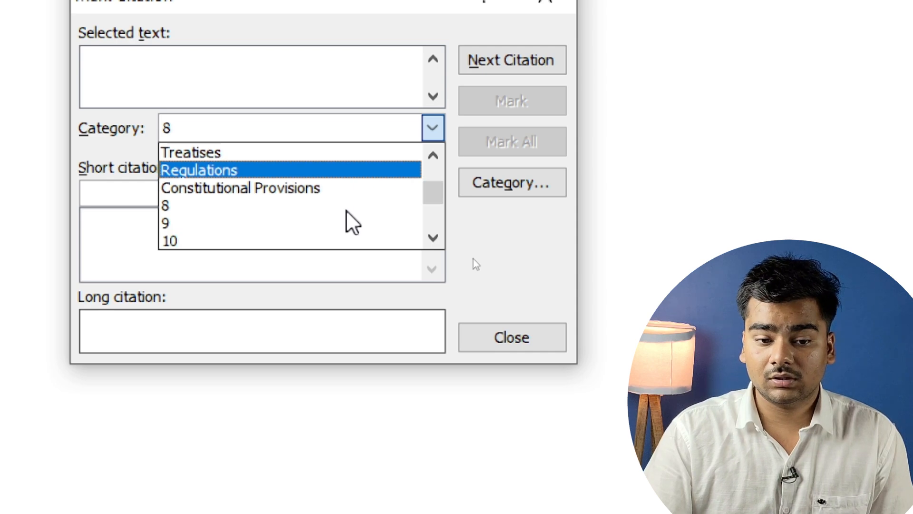
pyautogui.click(347, 208)
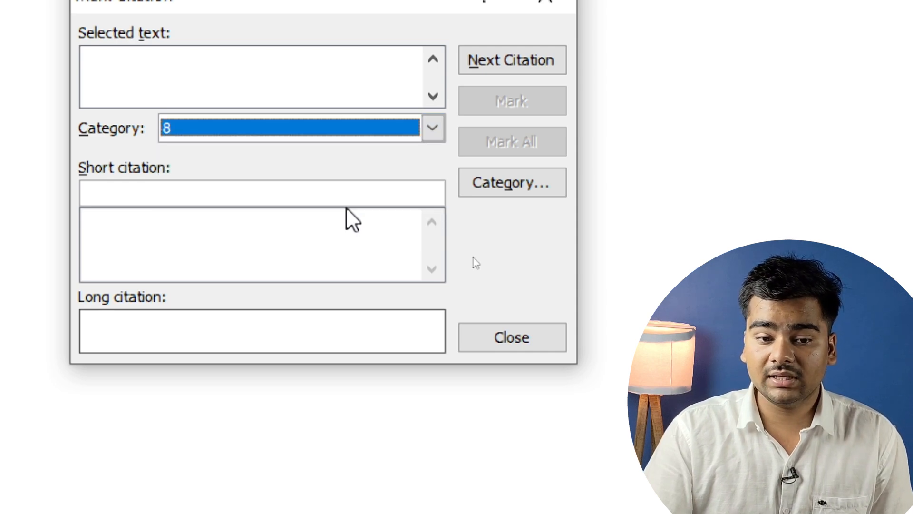
pyautogui.click(543, 180)
pyautogui.click(218, 260)
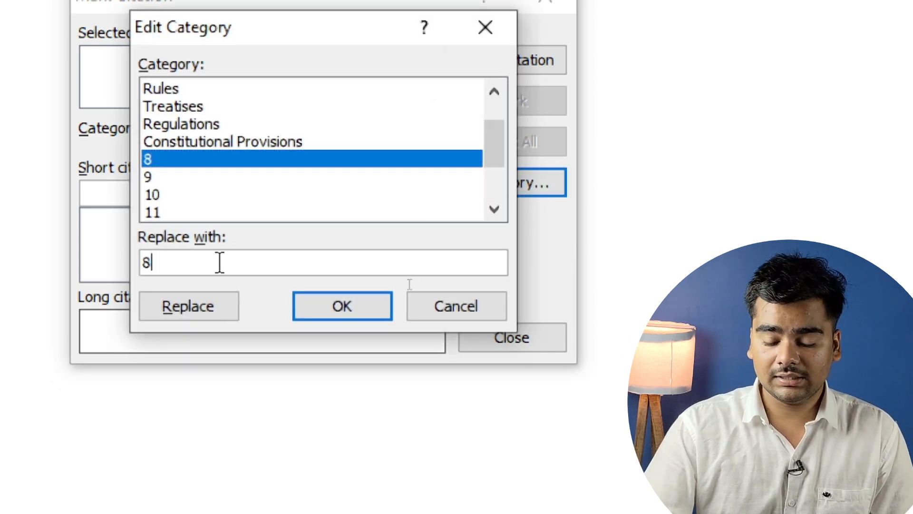
pyautogui.press('BackSpace')
pyautogui.write('statonry')
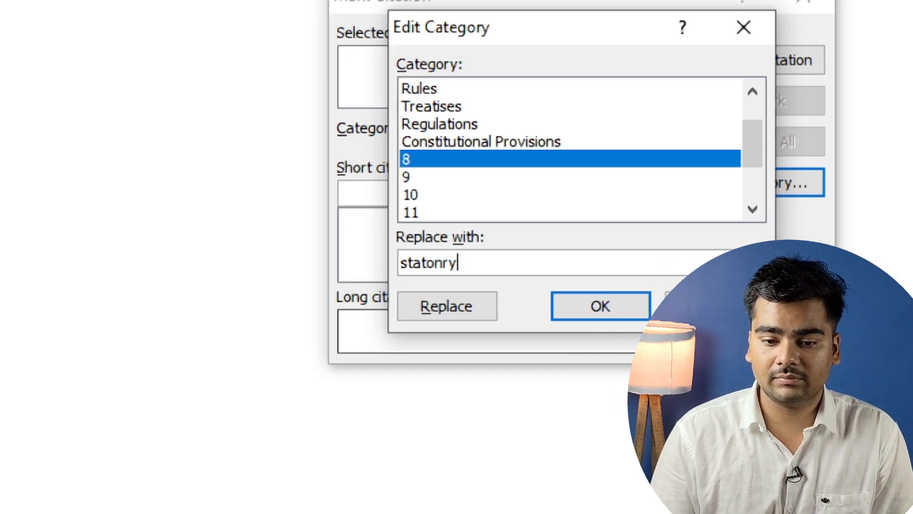
pyautogui.press('BackSpace')
pyautogui.press('BackSpace')
pyautogui.press('BackSpace')
pyautogui.press('BackSpace')
pyautogui.press('BackSpace')
pyautogui.press('BackSpace')
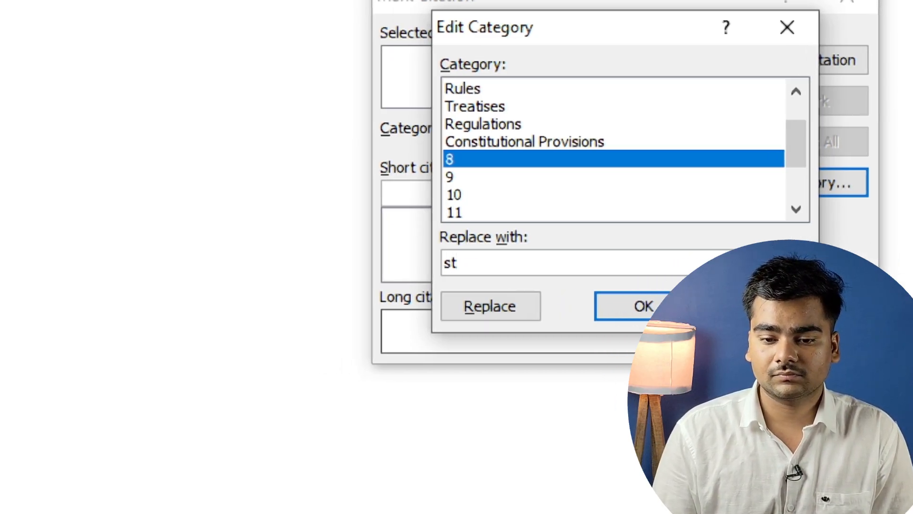
pyautogui.write('ationary')
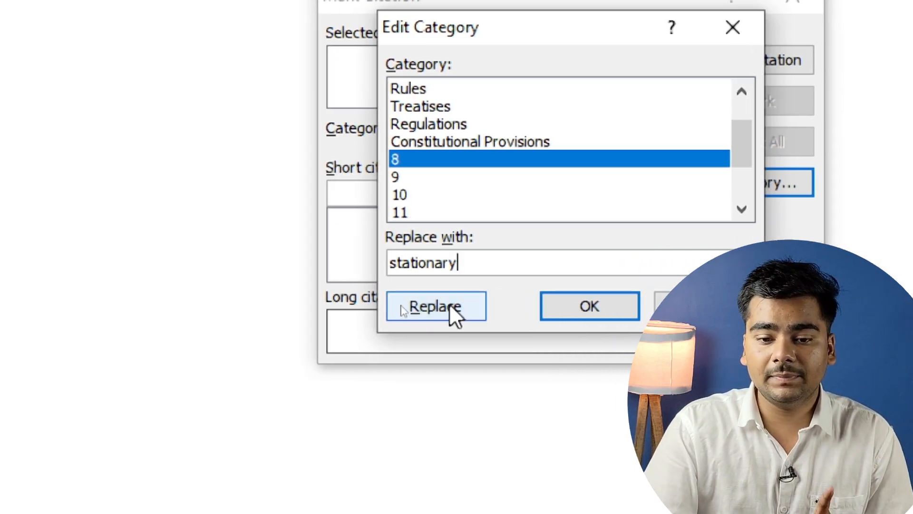
pyautogui.click(492, 306)
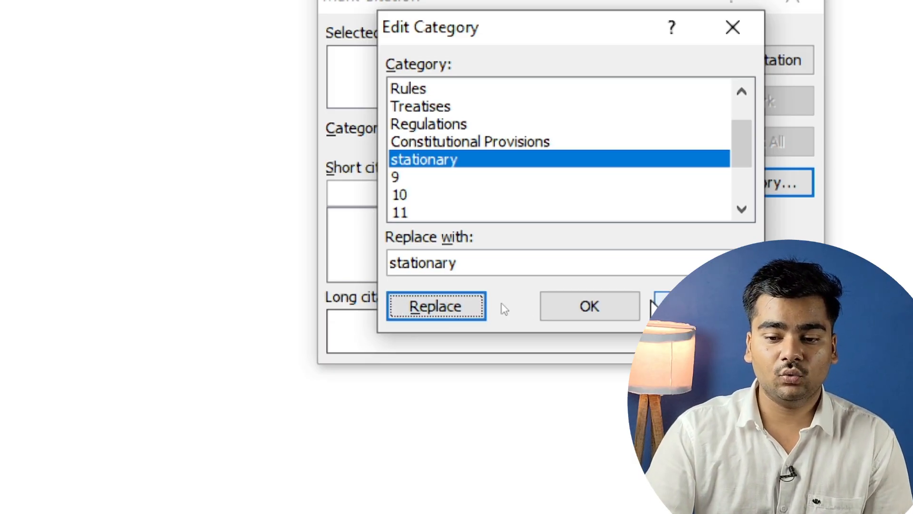
pyautogui.click(622, 310)
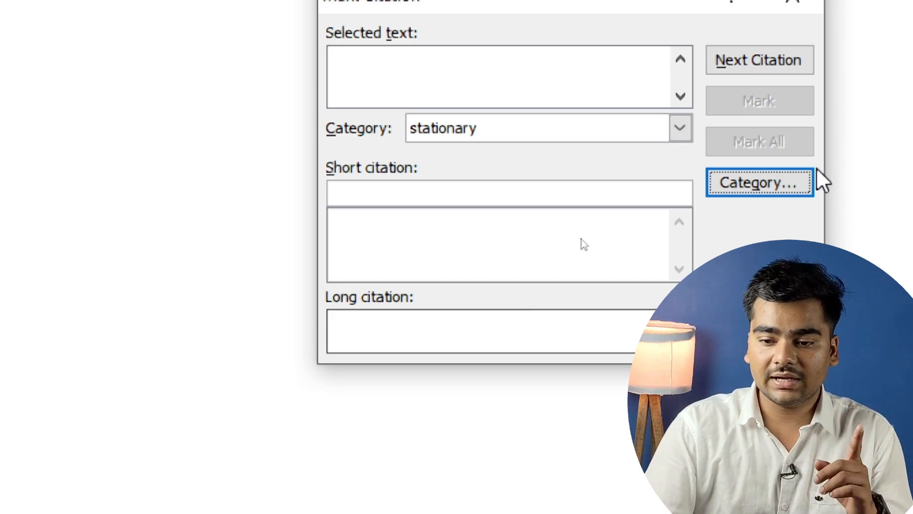
# Step: Replace the name of citation category 9 with "computer"
pyautogui.click(795, 184)
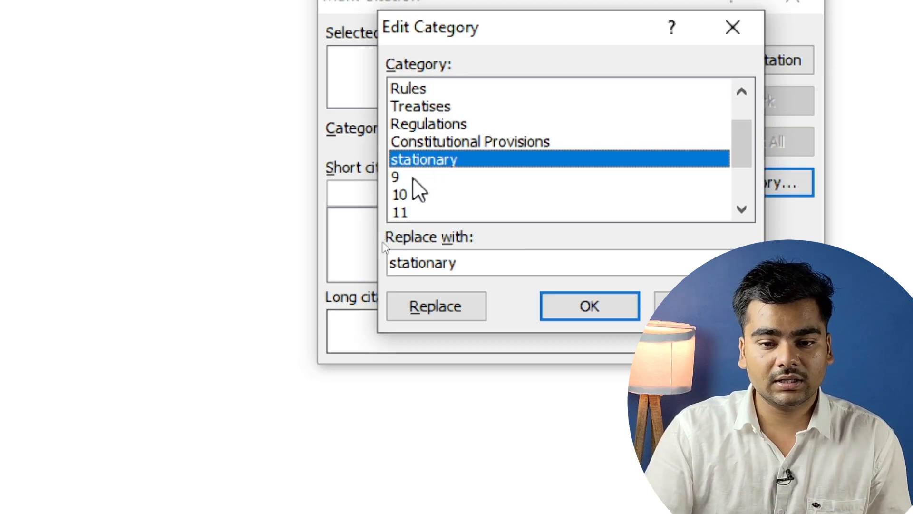
pyautogui.click(413, 177)
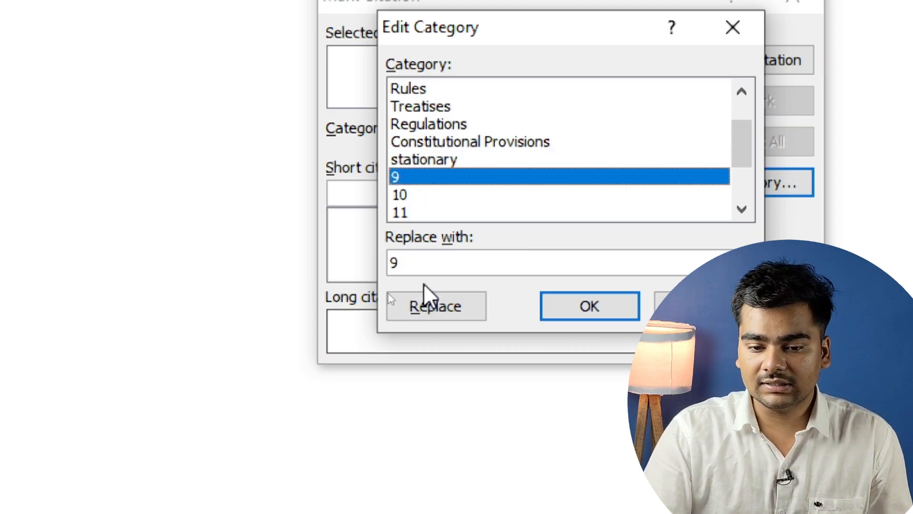
pyautogui.click(426, 263)
pyautogui.press('BackSpace')
pyautogui.write('com')
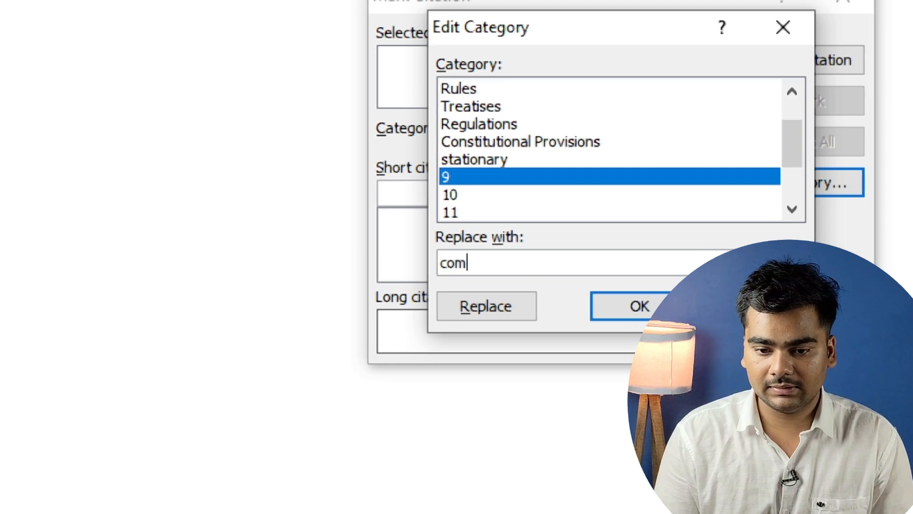
pyautogui.write('puter')
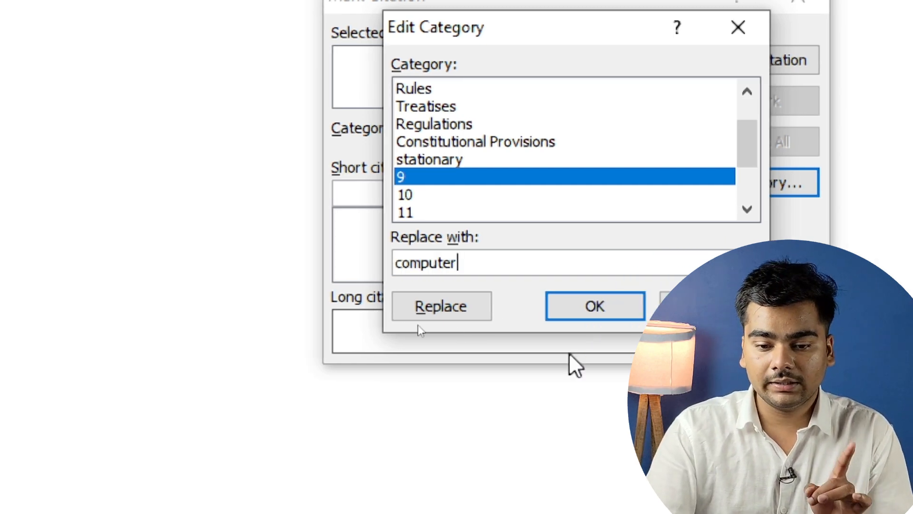
pyautogui.click(469, 304)
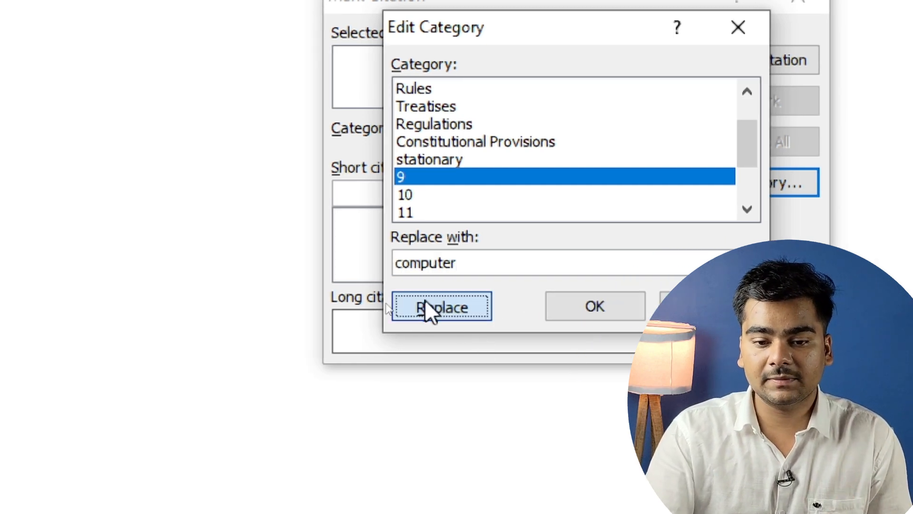
# Step: Confirm the citation category edit and close the citation marking dialog
pyautogui.click(622, 309)
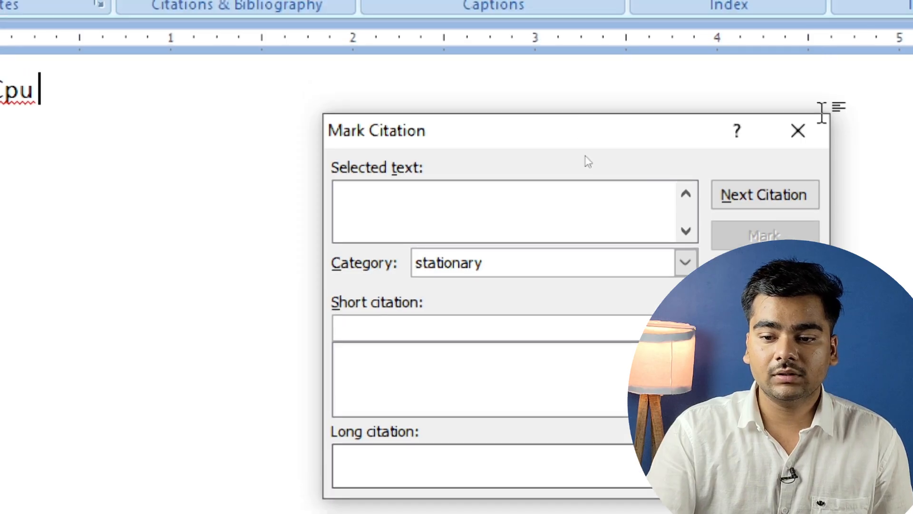
pyautogui.click(804, 134)
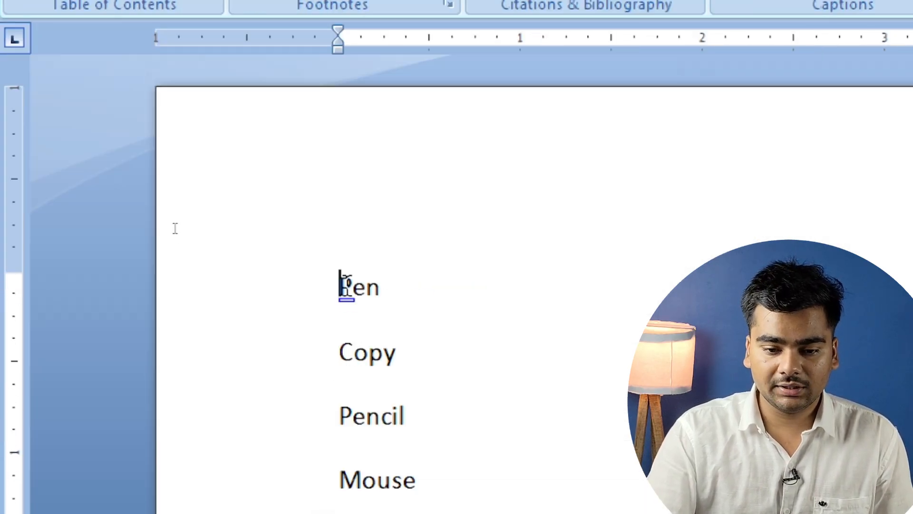
# Step: Mark the word "Pen" as a citation in the "stationary" category
pyautogui.moveTo(343, 285); pyautogui.dragTo(385, 281)
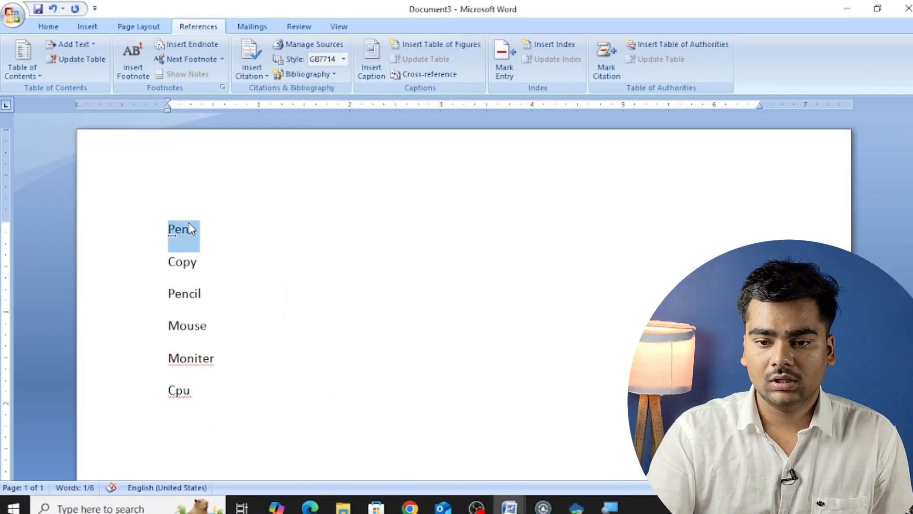
pyautogui.click(605, 66)
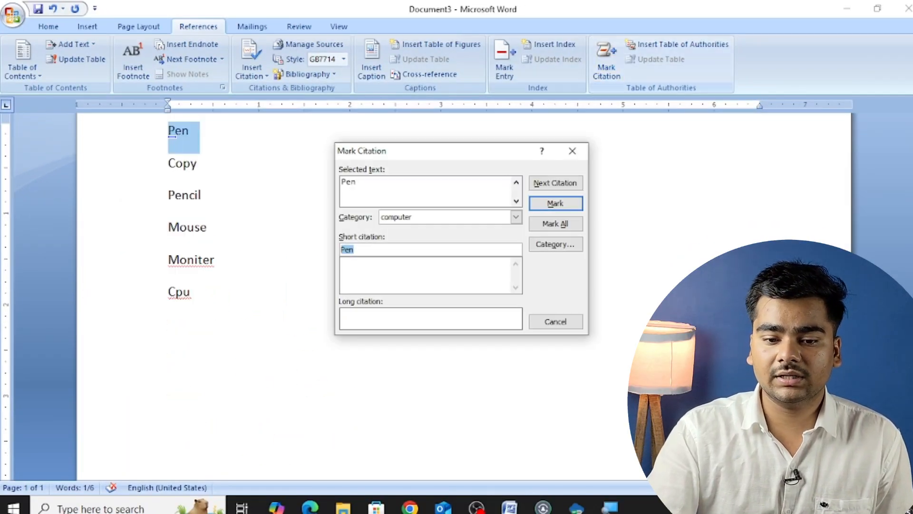
pyautogui.click(375, 250)
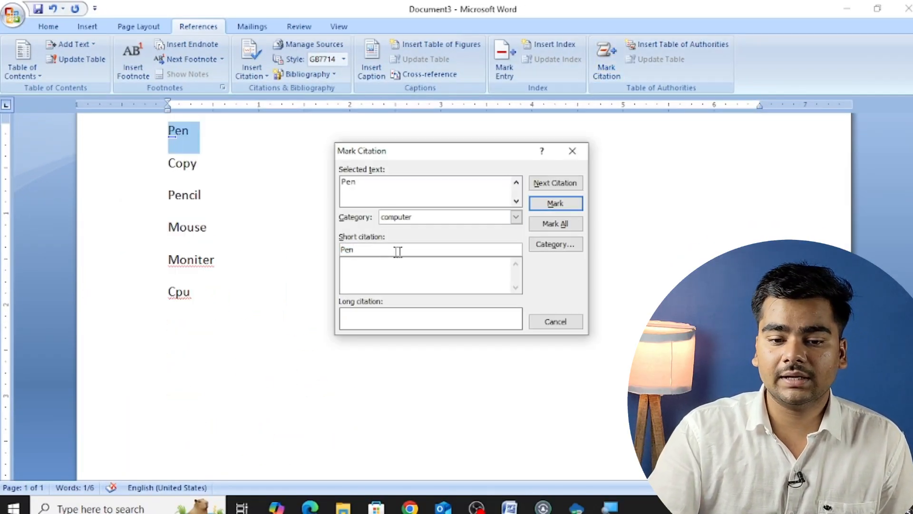
pyautogui.click(515, 217)
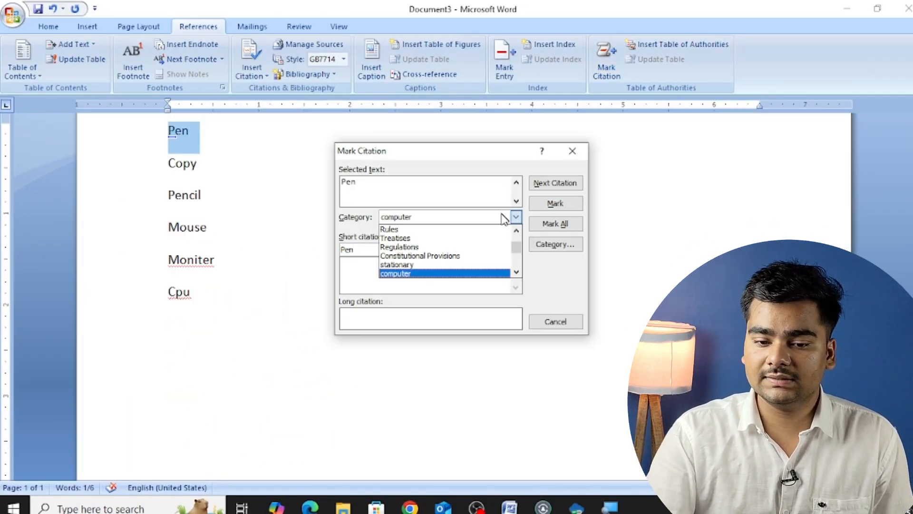
pyautogui.click(470, 265)
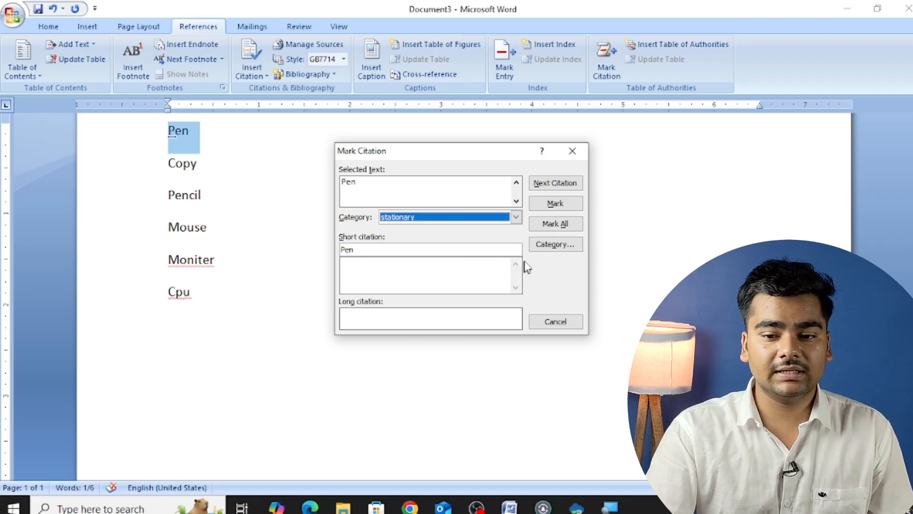
pyautogui.click(554, 204)
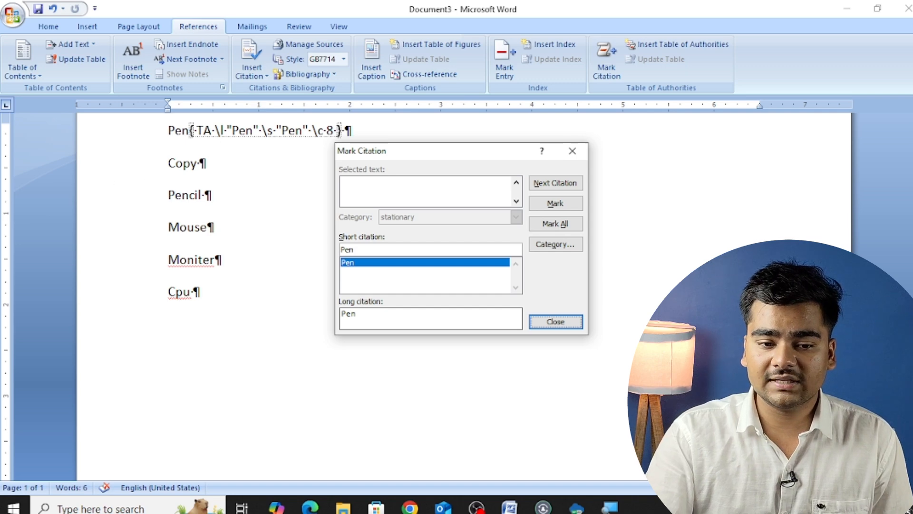
# Step: Mark the words "Copy" and "Pencil" as citations in the "stationary" category
pyautogui.doubleClick(183, 163)
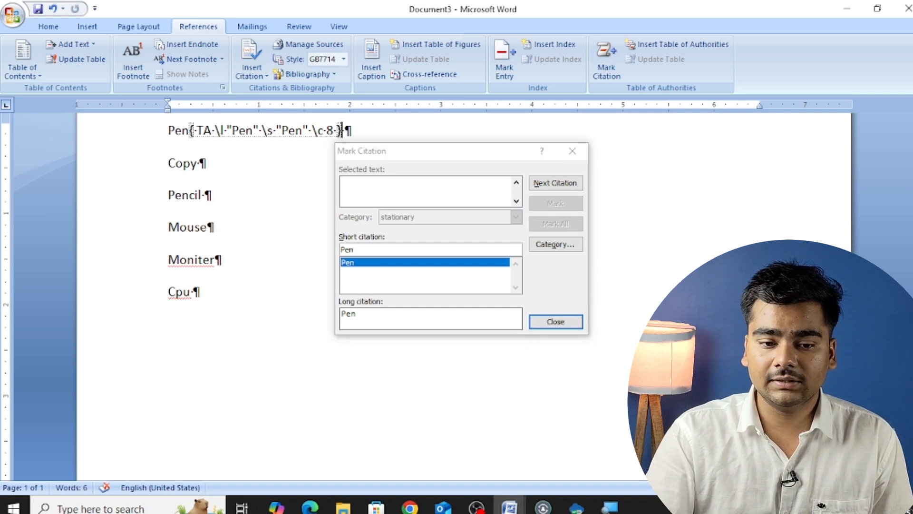
pyautogui.click(374, 251)
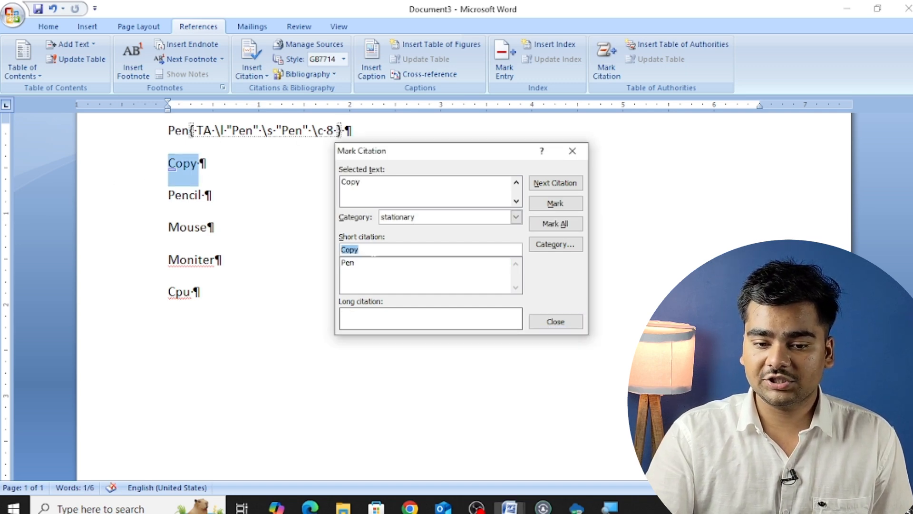
pyautogui.click(539, 204)
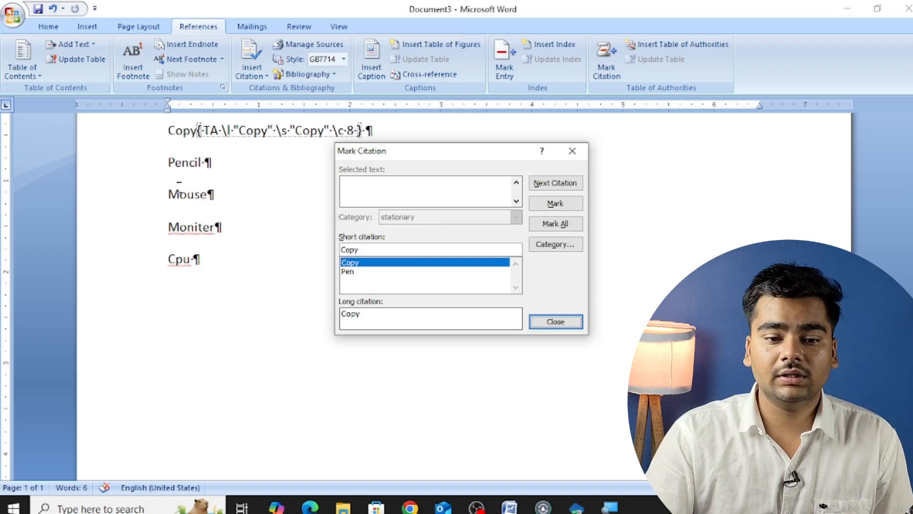
pyautogui.click(362, 129)
pyautogui.moveTo(167, 162); pyautogui.dragTo(201, 162)
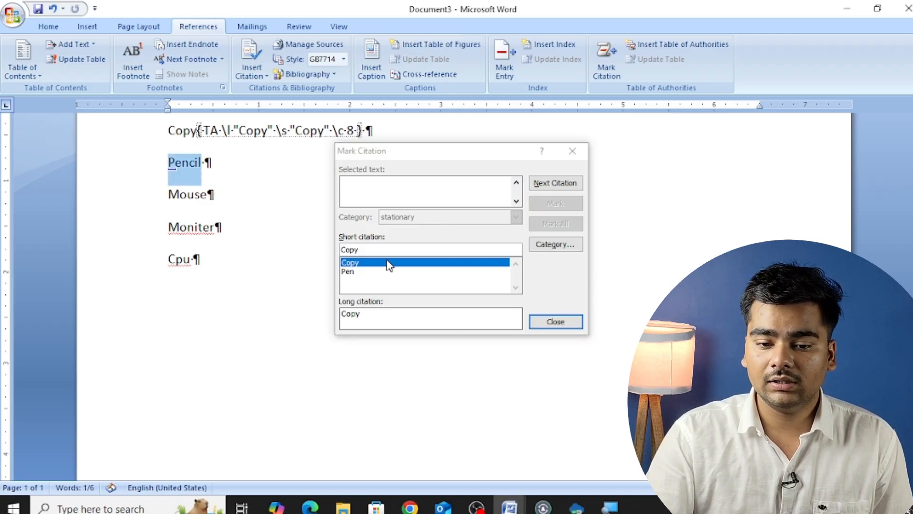
pyautogui.click(413, 249)
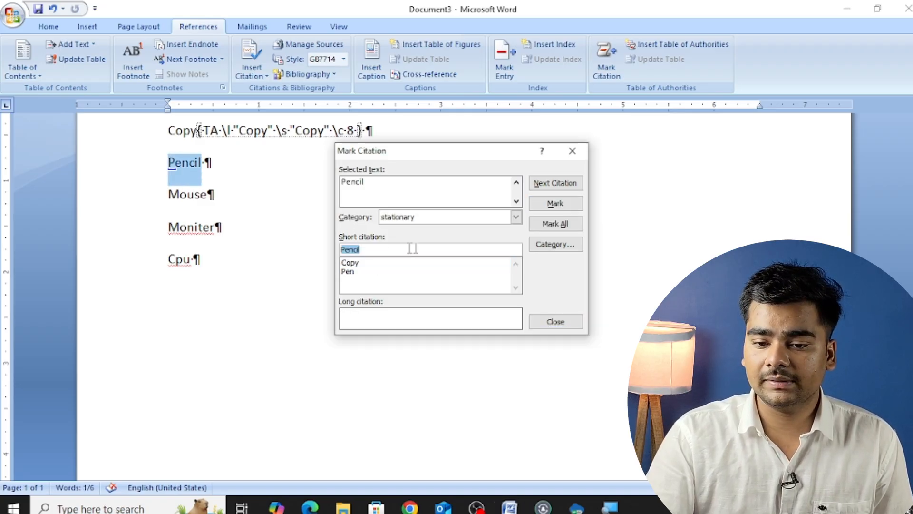
pyautogui.click(549, 205)
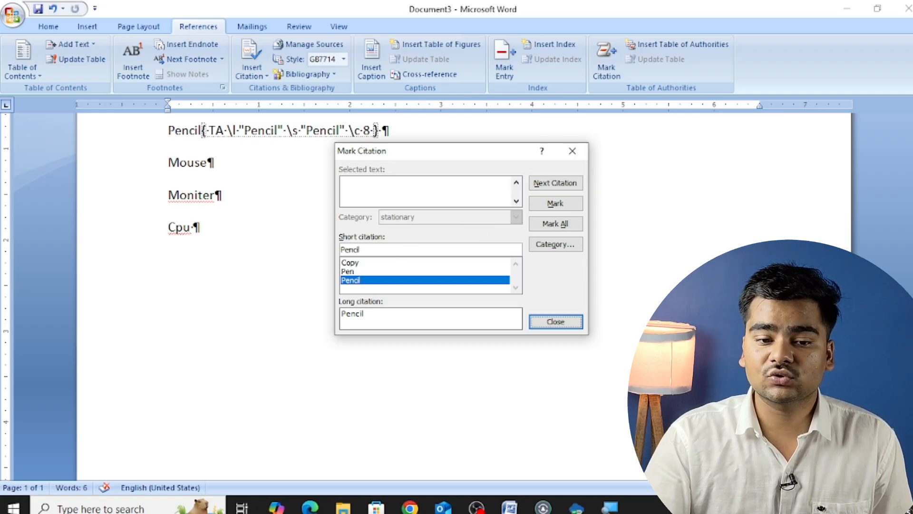
# Step: Mark the word "Mouse" as a citation in the "computer" category
pyautogui.doubleClick(187, 162)
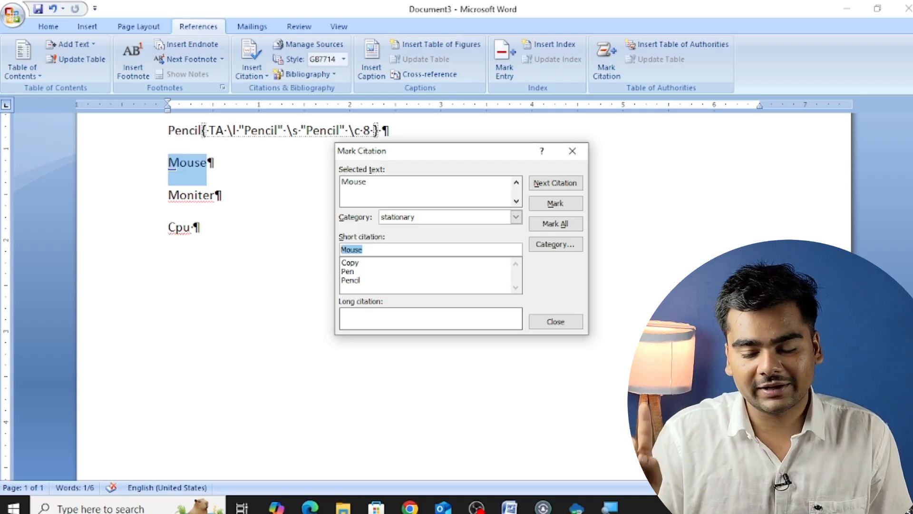
pyautogui.click(460, 219)
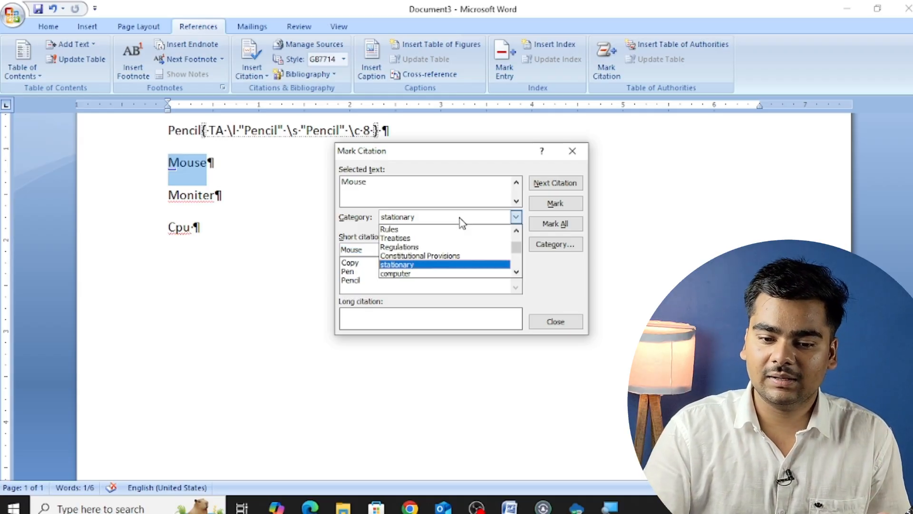
pyautogui.click(445, 273)
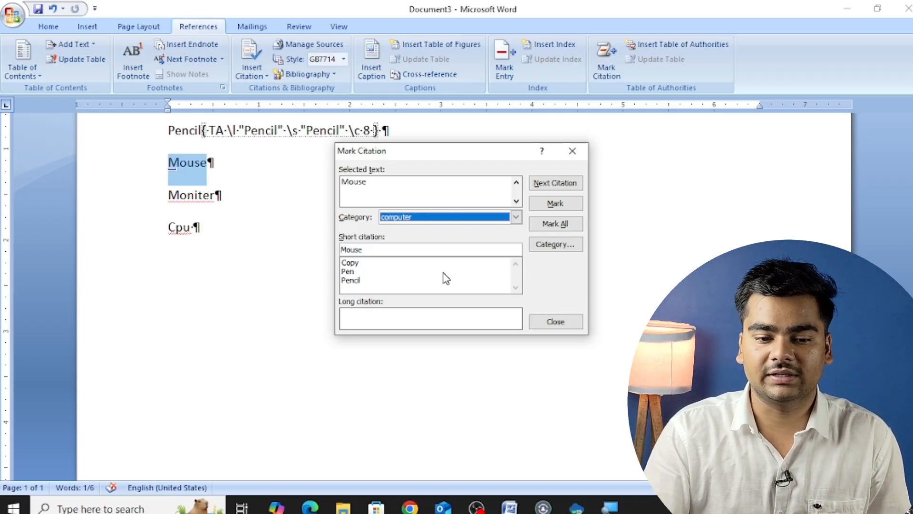
pyautogui.click(568, 204)
# Step: Mark the words "Moniter" and "Cpu" as citations in the "computer" category and finish marking
pyautogui.moveTo(168, 163); pyautogui.dragTo(214, 164)
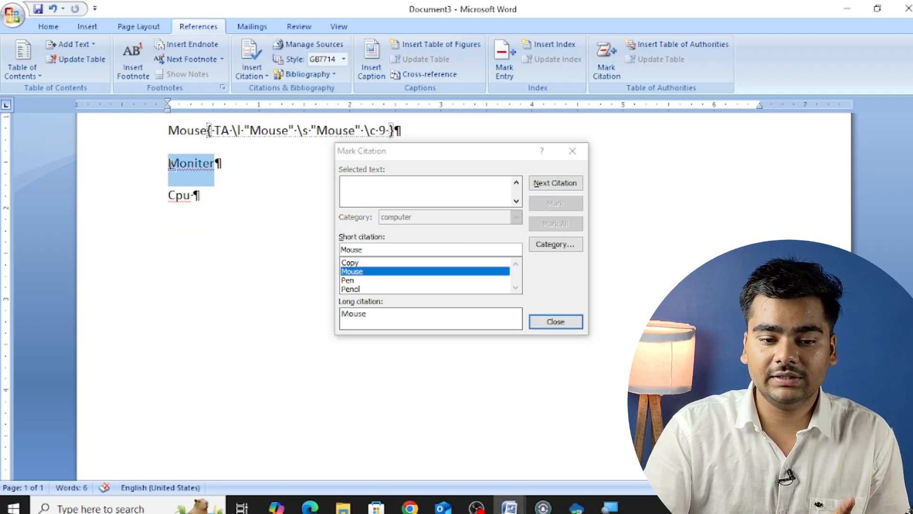
pyautogui.click(370, 249)
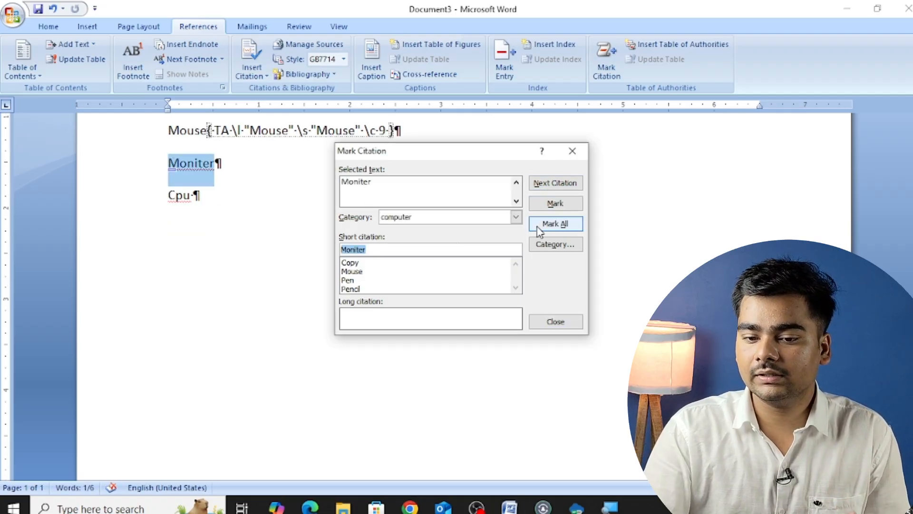
pyautogui.click(549, 203)
pyautogui.moveTo(168, 163); pyautogui.dragTo(202, 172)
pyautogui.click(352, 248)
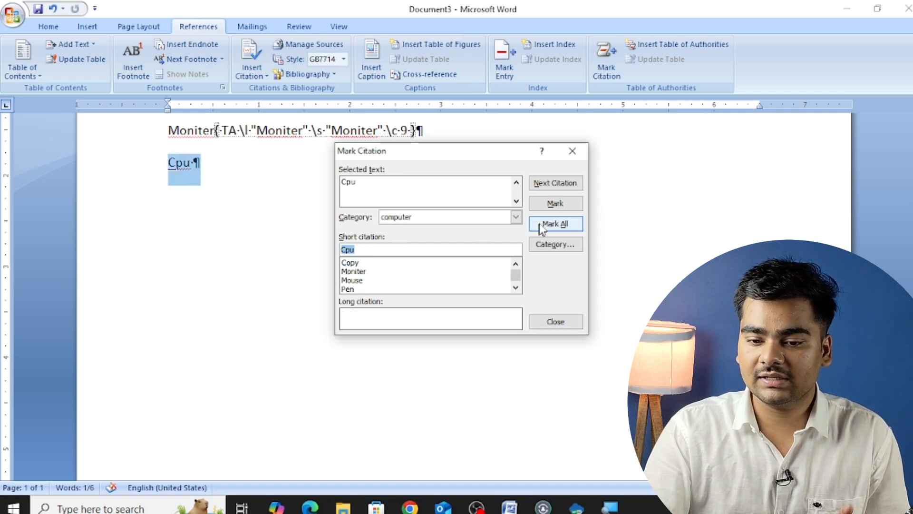
pyautogui.click(553, 204)
pyautogui.click(564, 323)
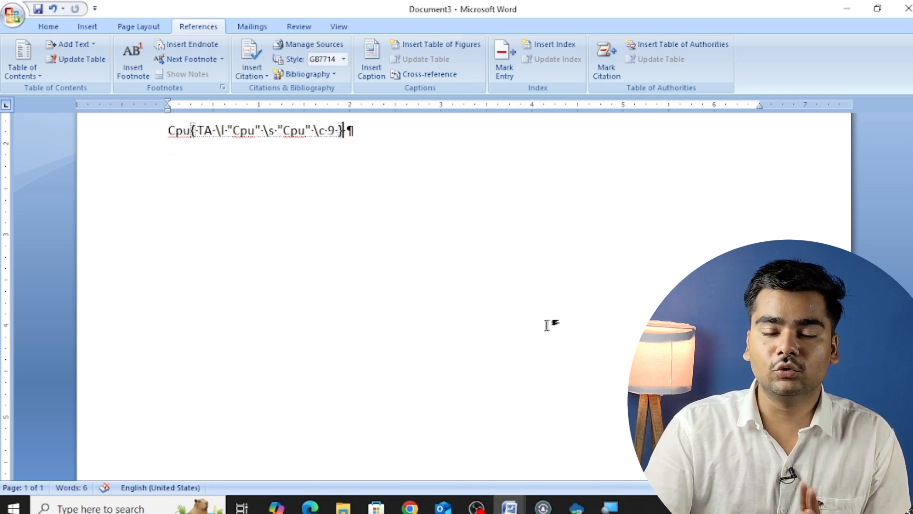
# Step: Insert a table of authorities for all categories with an underline tab leader on a new line below the "Cpu" entry
pyautogui.scroll(5, 537, 318)
pyautogui.scroll(-5, 521, 311)
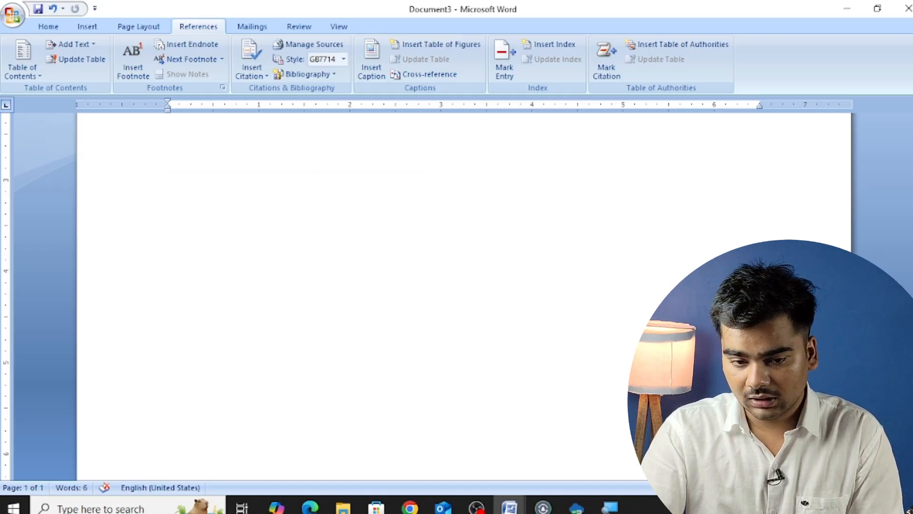
pyautogui.press('Return')
pyautogui.scroll(2, 435, 256)
pyautogui.scroll(3, 642, 159)
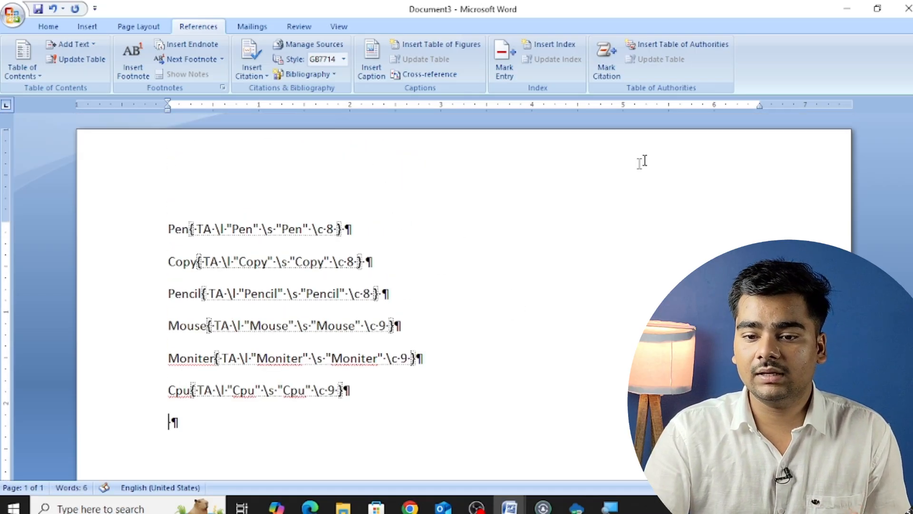
pyautogui.click(695, 51)
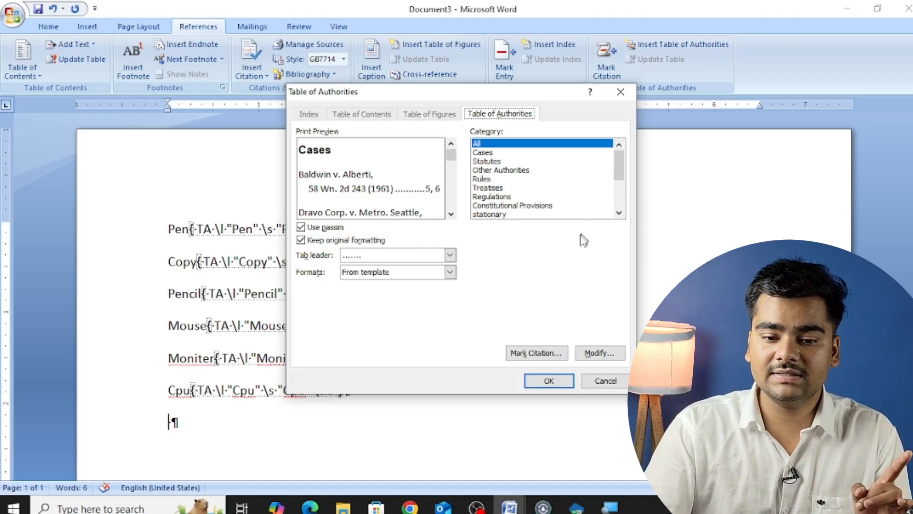
pyautogui.click(432, 259)
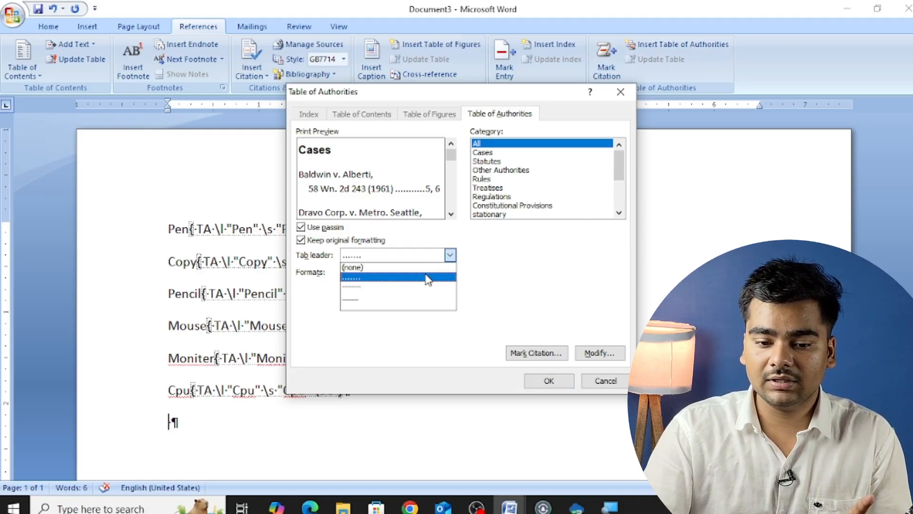
pyautogui.click(417, 299)
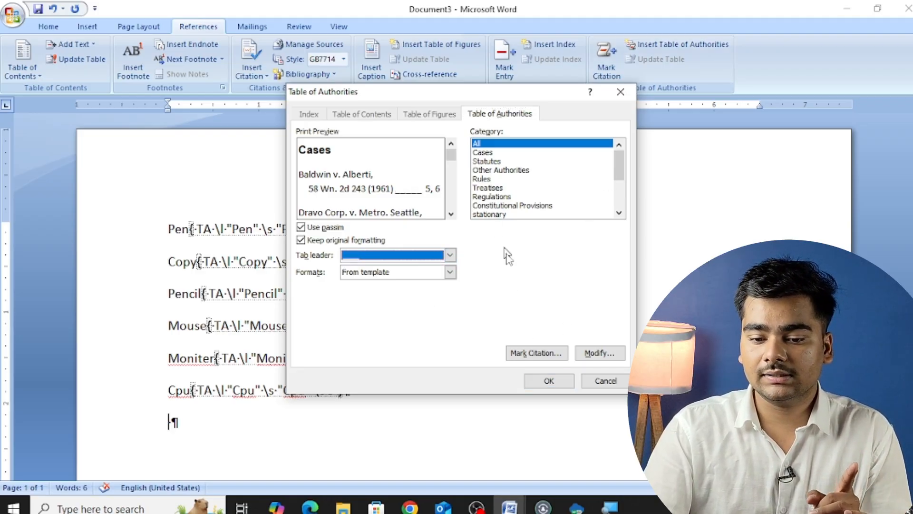
pyautogui.click(541, 383)
pyautogui.scroll(-1, 541, 383)
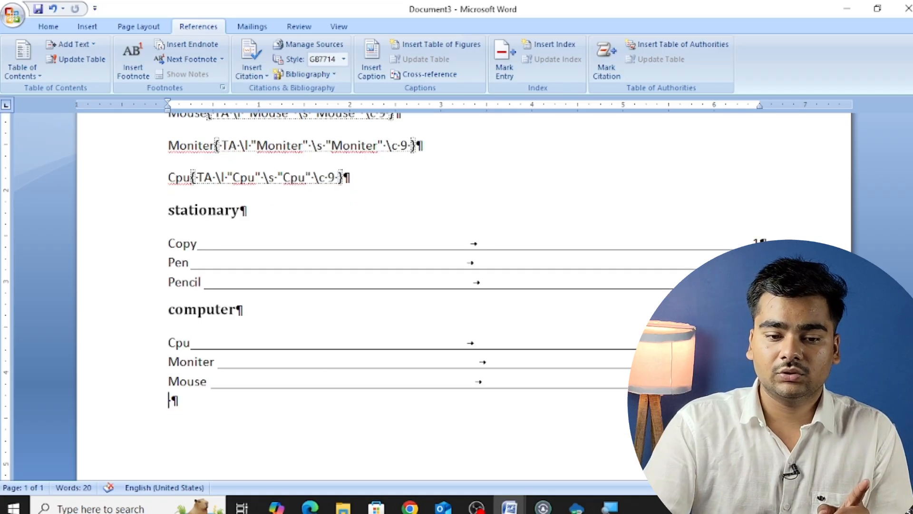